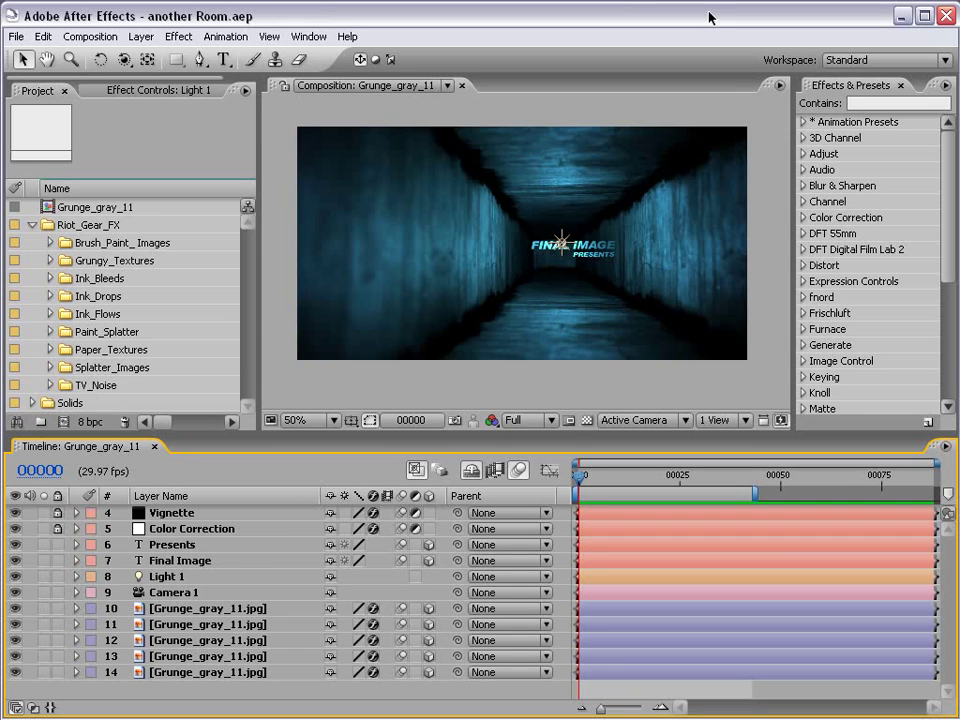
Step: Preview the finished Grunge_gray_11 corridor animation and scrub through it to frame 34
{"action": "key", "text": "KP_0"}
{"action": "mouse_move", "coordinate": [581, 477]}
{"action": "left_mouse_down"}
{"action": "mouse_move", "coordinate": [722, 486]}
{"action": "mouse_move", "coordinate": [565, 485]}
{"action": "left_mouse_up"}
{"action": "key", "text": "KP_0"}
{"action": "left_click_drag", "start_coordinate": [565, 485], "coordinate": [718, 481]}
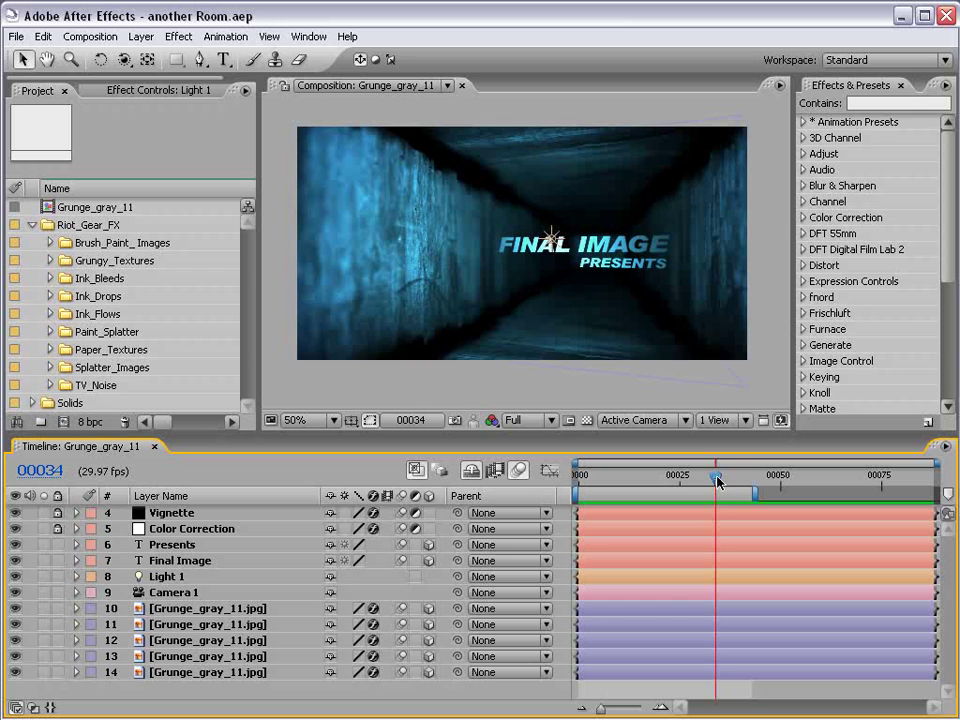
{"action": "left_click", "coordinate": [450, 383]}
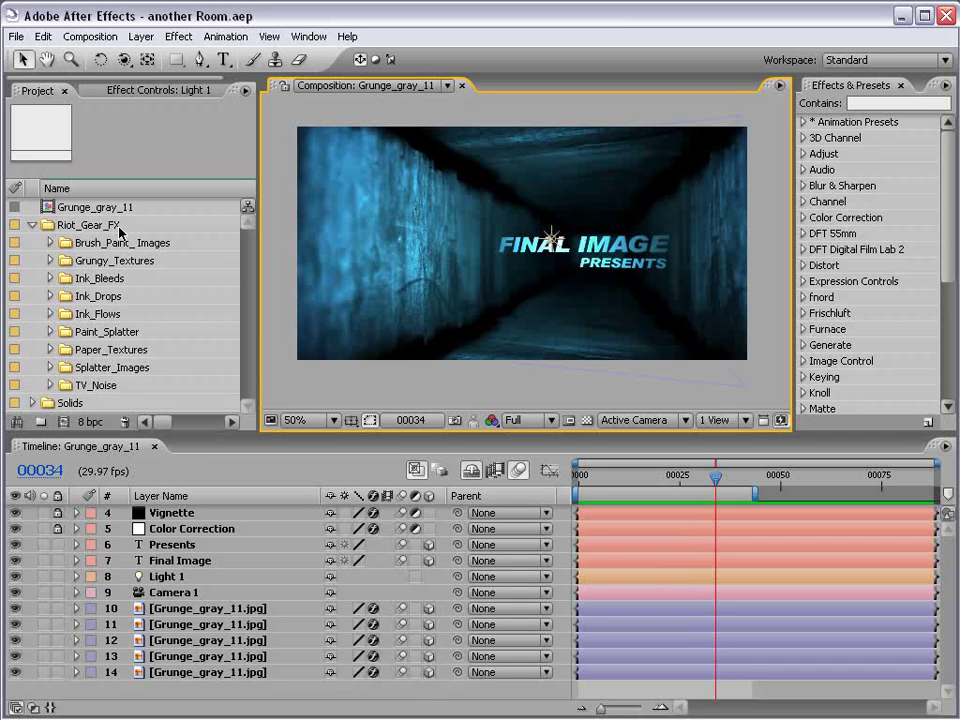
Step: Open Grunge_gray_11.jpg from the Low Grayscale folder of Grungy_Textures and view the whole image at 50%
{"action": "left_click", "coordinate": [50, 261]}
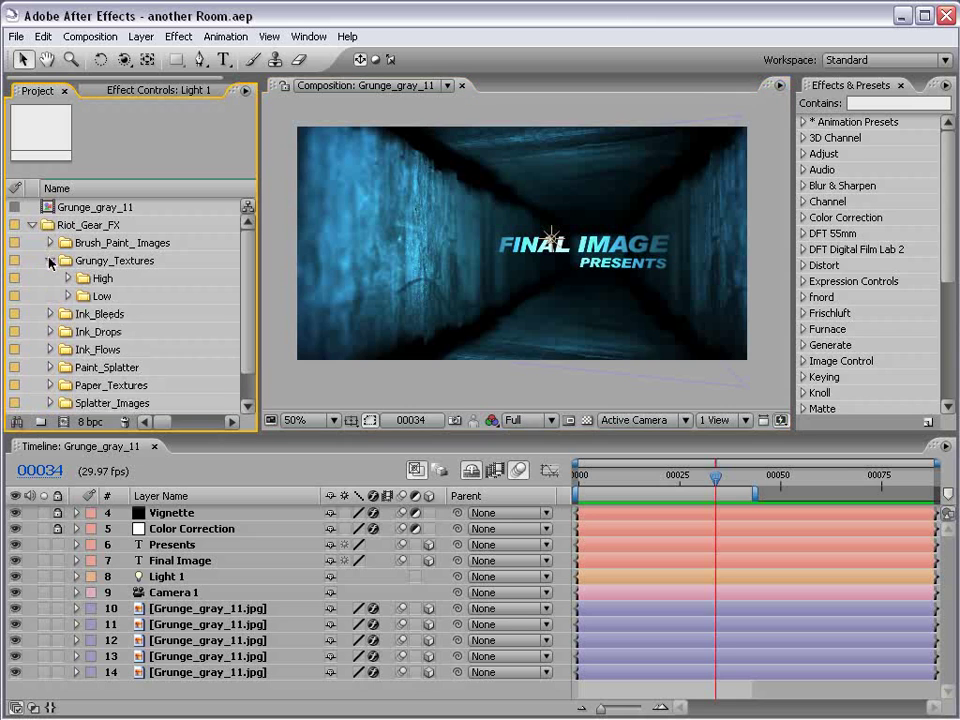
{"action": "left_click", "coordinate": [68, 296]}
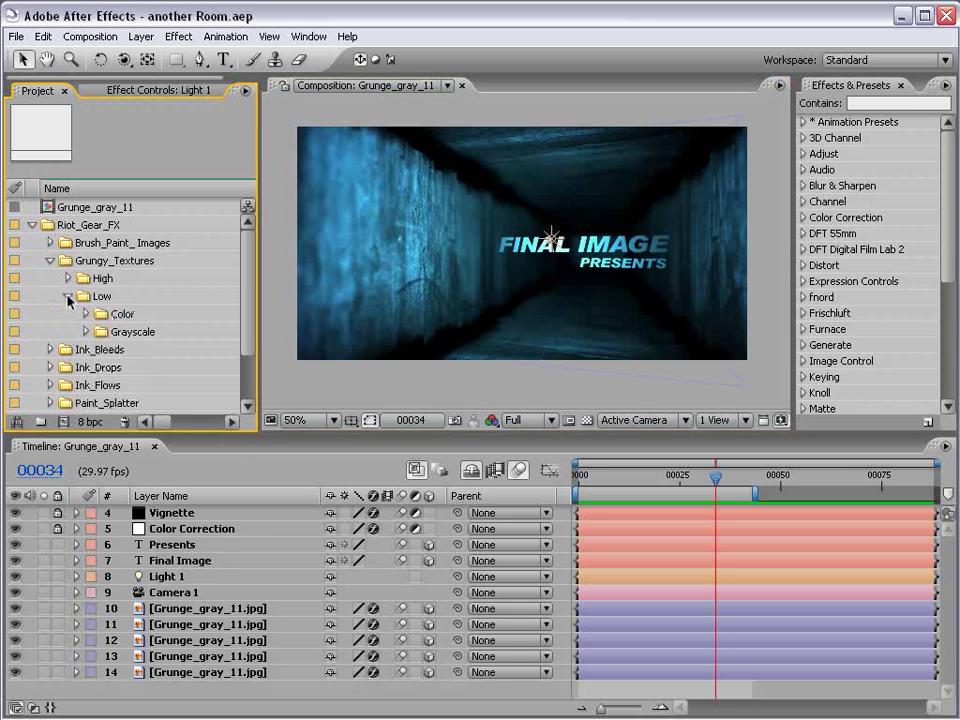
{"action": "left_click", "coordinate": [86, 331]}
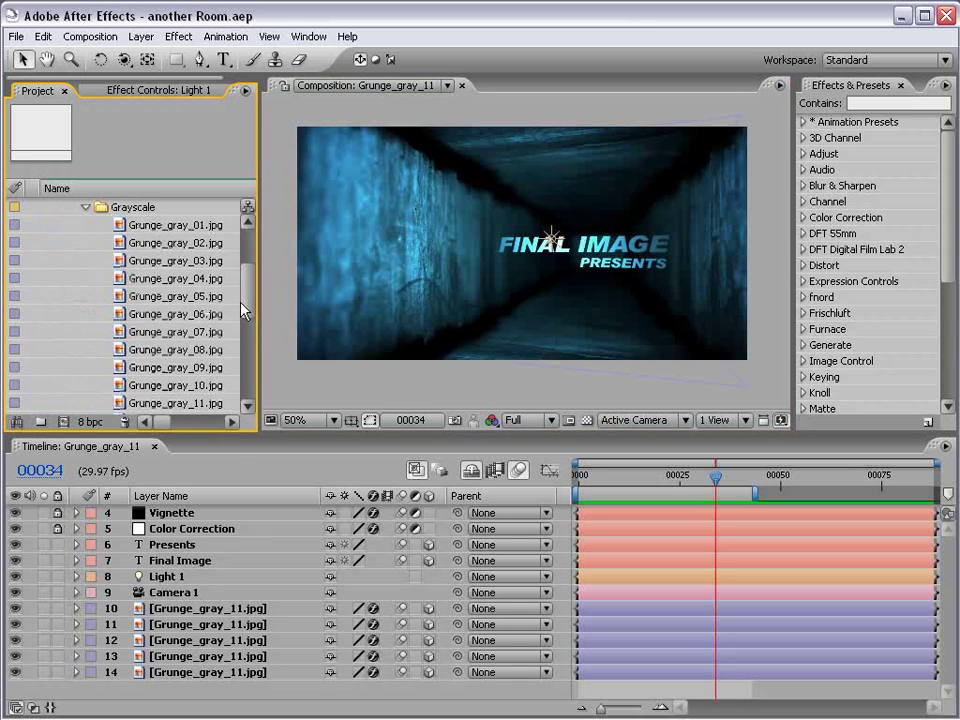
{"action": "scroll", "coordinate": [243, 313], "scroll_direction": "down", "scroll_amount": 2}
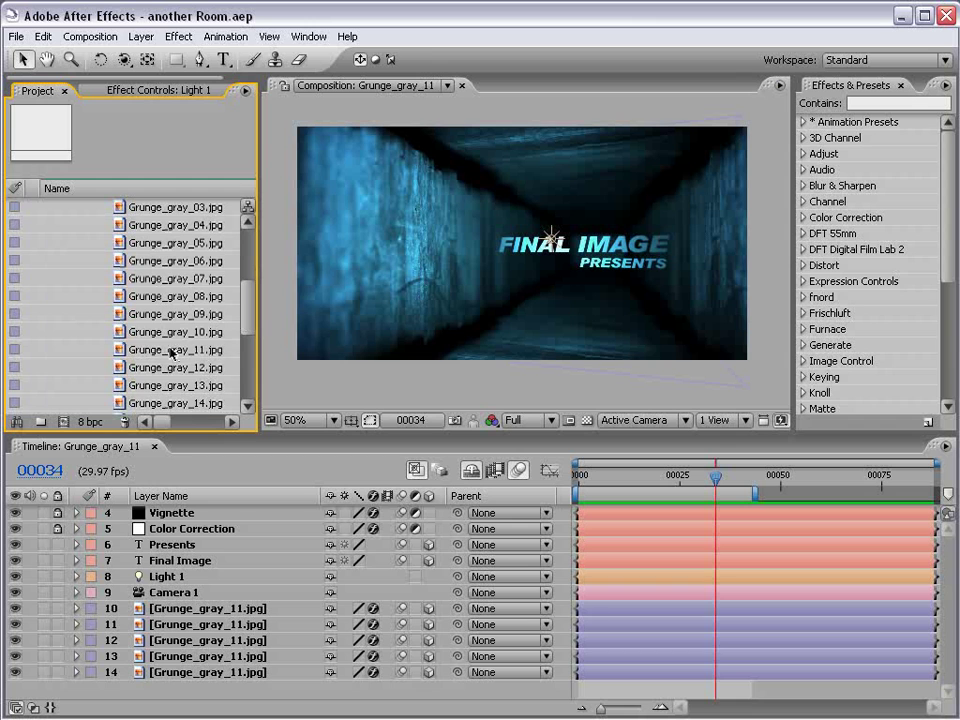
{"action": "left_click", "coordinate": [172, 352]}
{"action": "double_click", "coordinate": [120, 350]}
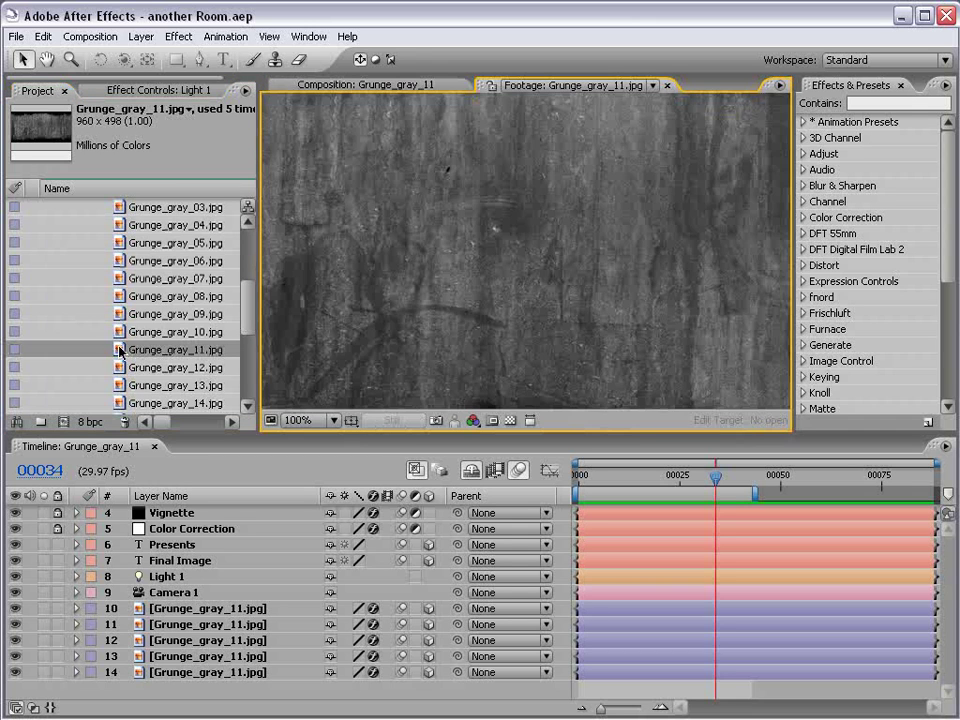
{"action": "scroll", "coordinate": [476, 321], "scroll_direction": "down", "scroll_amount": 1}
{"action": "scroll", "coordinate": [450, 244], "scroll_direction": "up", "scroll_amount": 1}
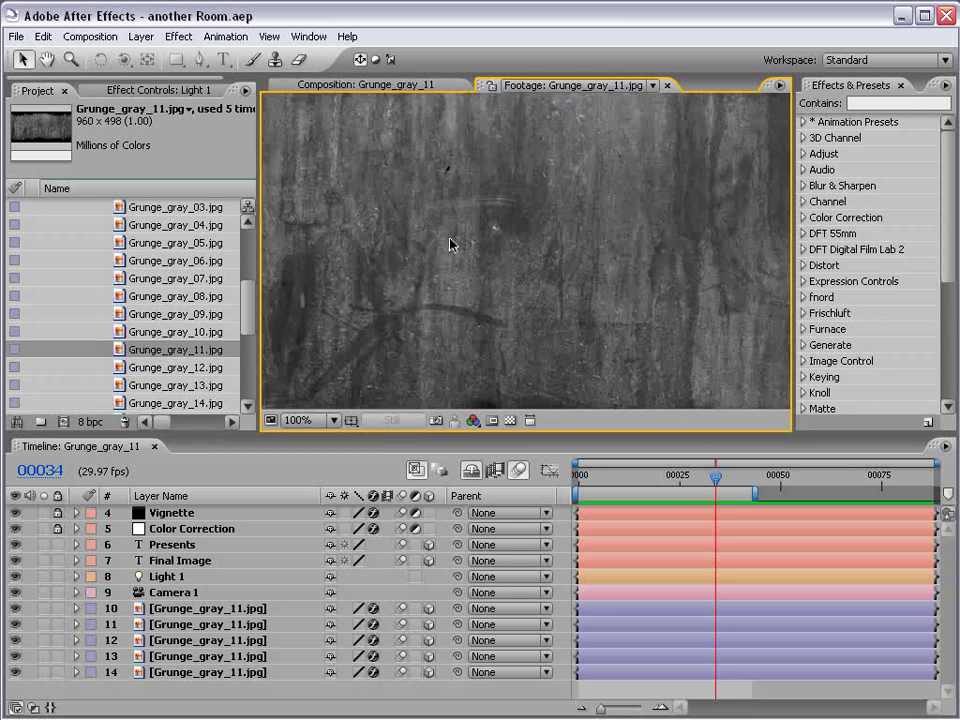
{"action": "key", "text": "shift+slash"}
{"action": "key", "text": "comma"}
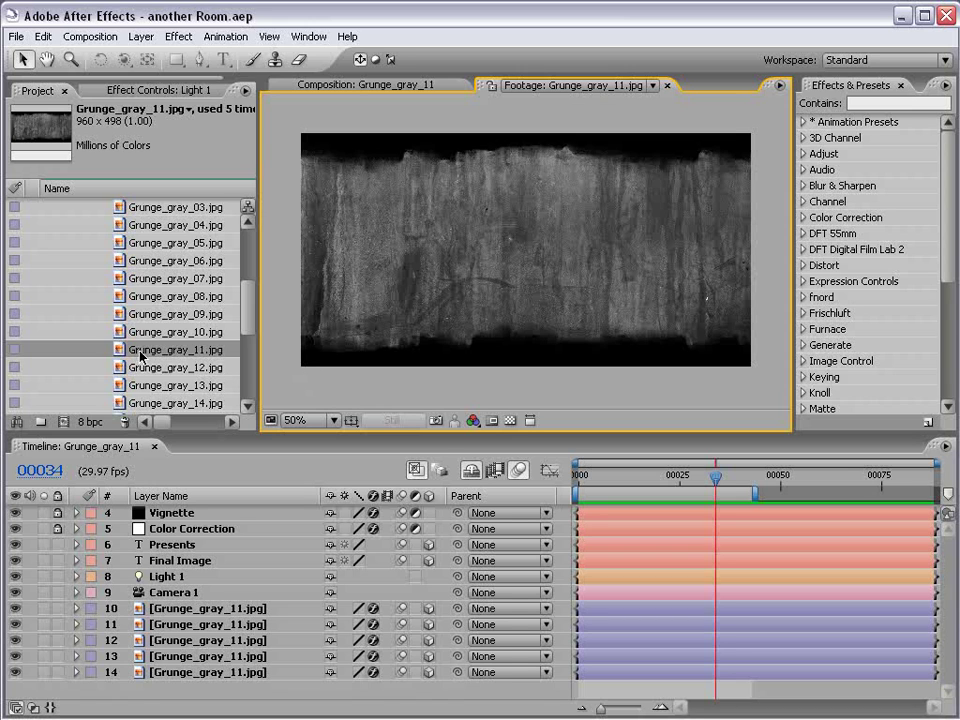
Step: Create a new composition from Grunge_gray_11.jpg and make its layer 3D
{"action": "left_click_drag", "start_coordinate": [183, 354], "coordinate": [64, 422]}
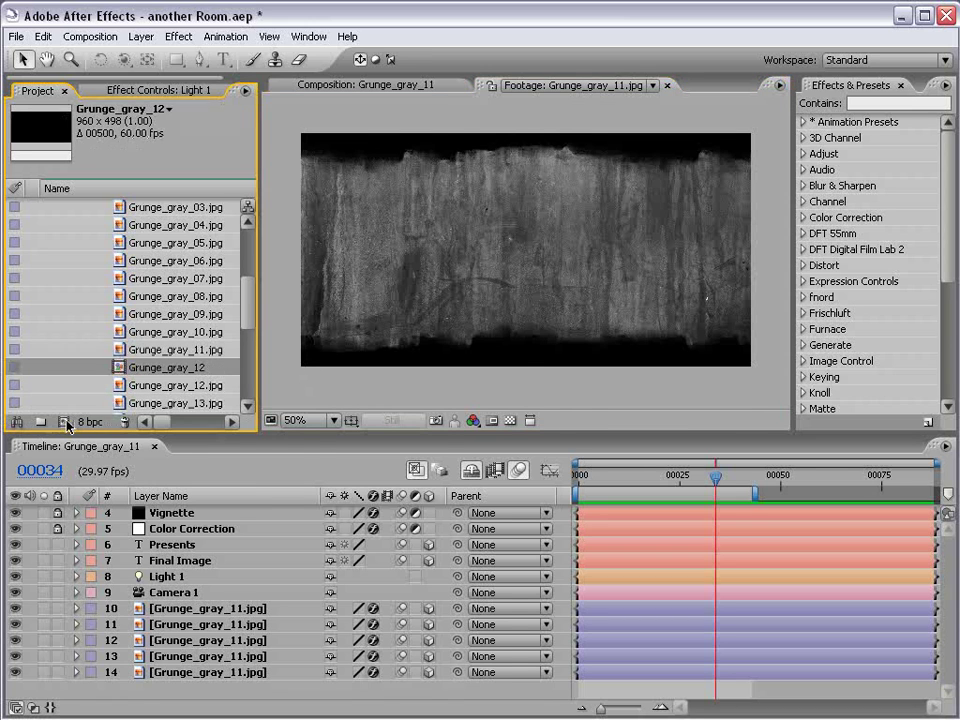
{"action": "left_click", "coordinate": [645, 589]}
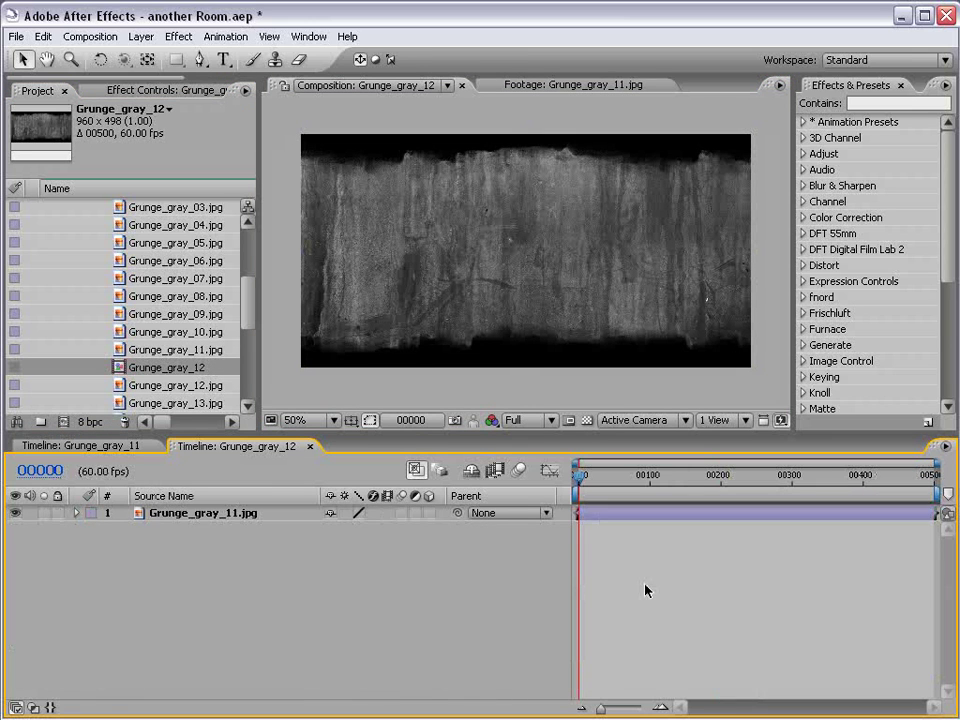
{"action": "left_click", "coordinate": [430, 514]}
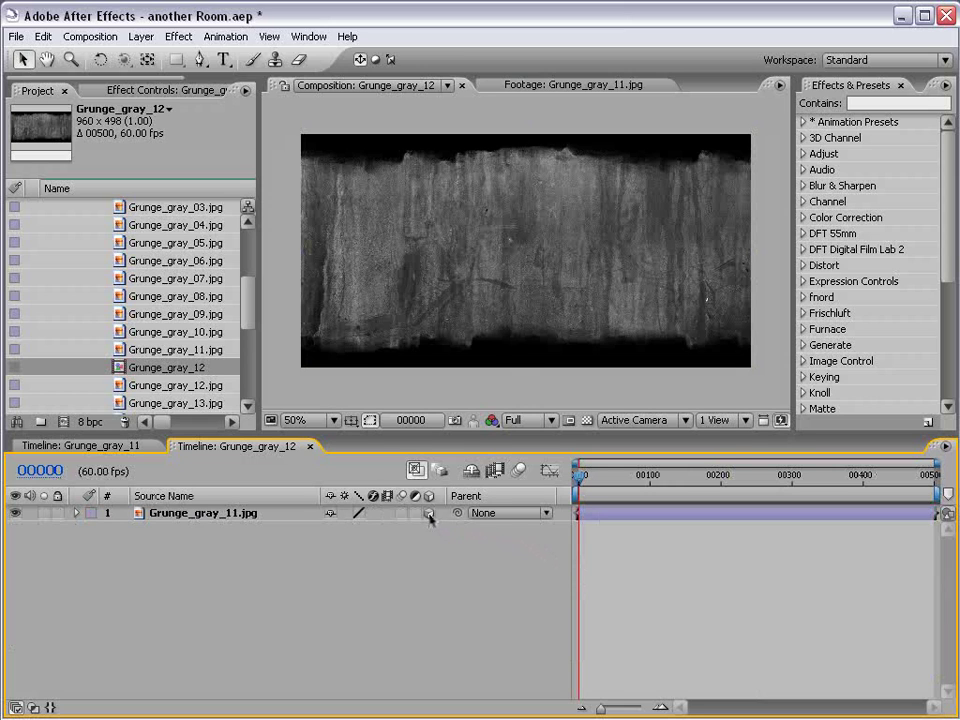
Step: Rotate the texture layer to a Y orientation of 270° and move it left to form the left wall
{"action": "left_click", "coordinate": [613, 513]}
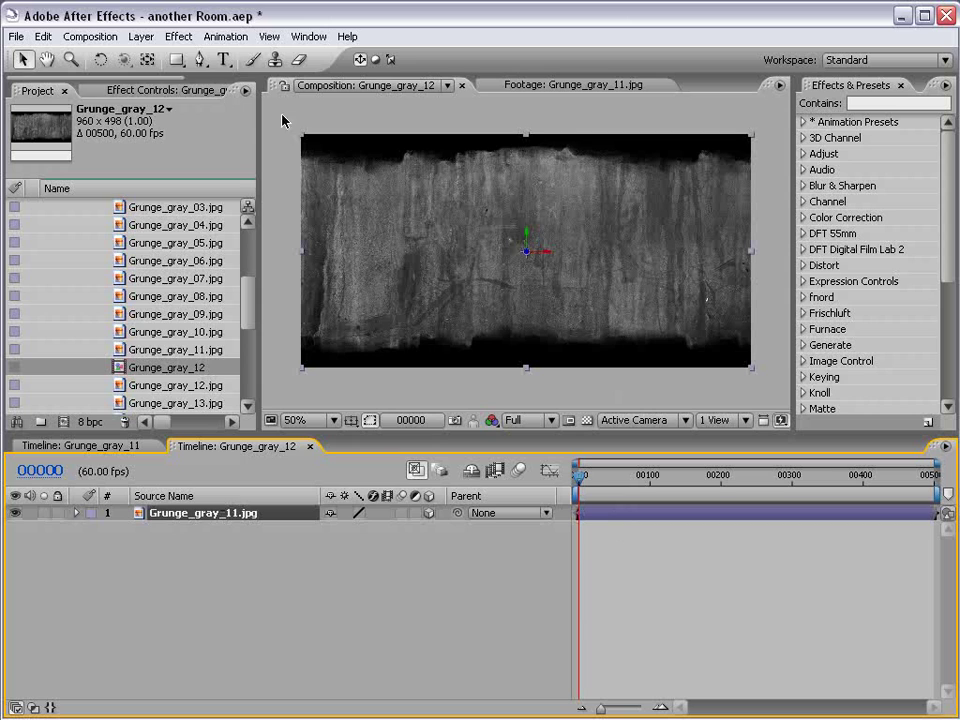
{"action": "left_click", "coordinate": [100, 60]}
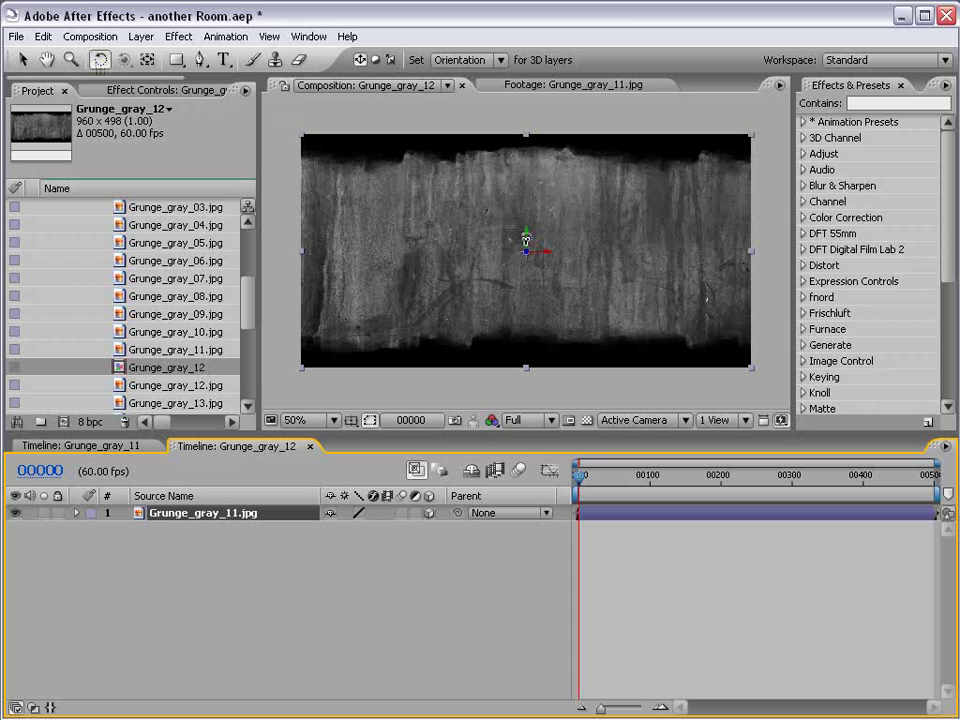
{"action": "key", "text": "r"}
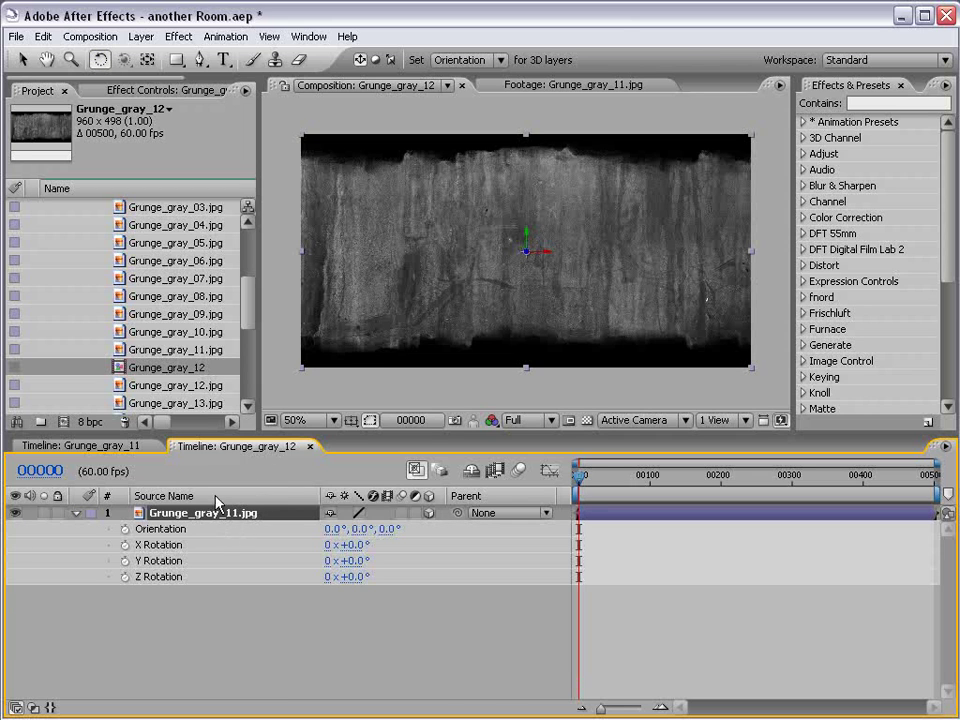
{"action": "key", "text": "w"}
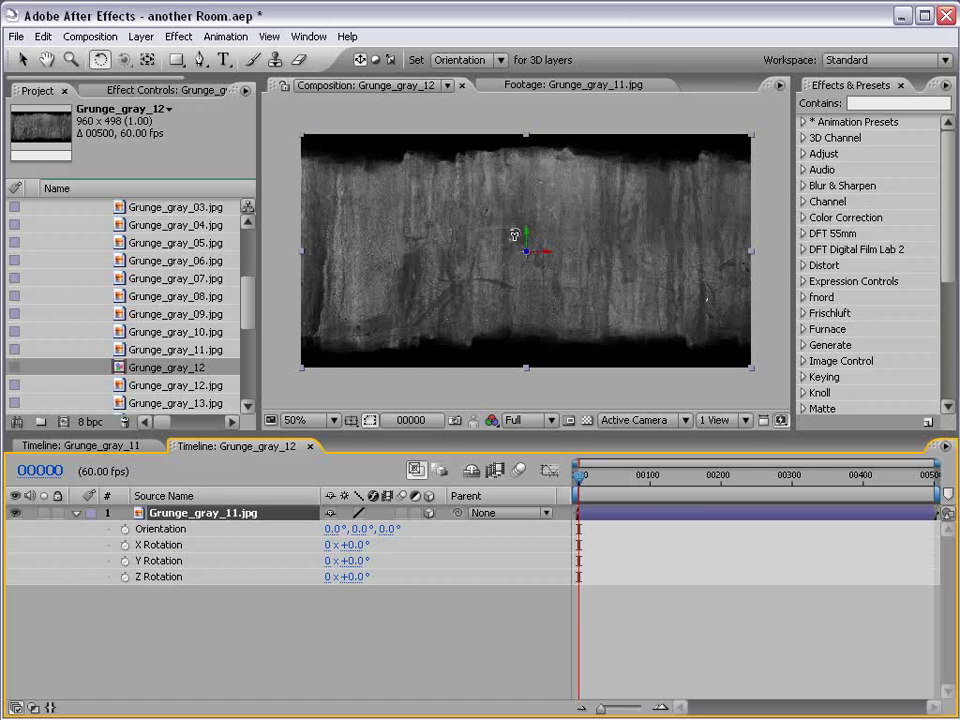
{"action": "left_click_drag", "start_coordinate": [526, 240], "coordinate": [560, 240]}
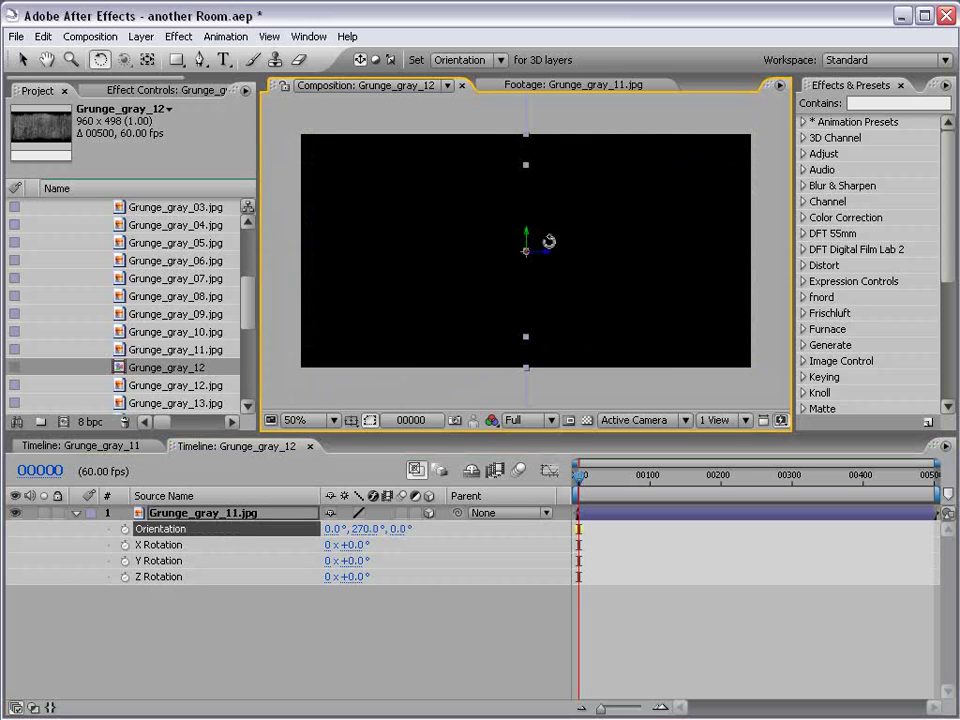
{"action": "key", "text": "v"}
{"action": "left_click_drag", "start_coordinate": [553, 255], "coordinate": [394, 257]}
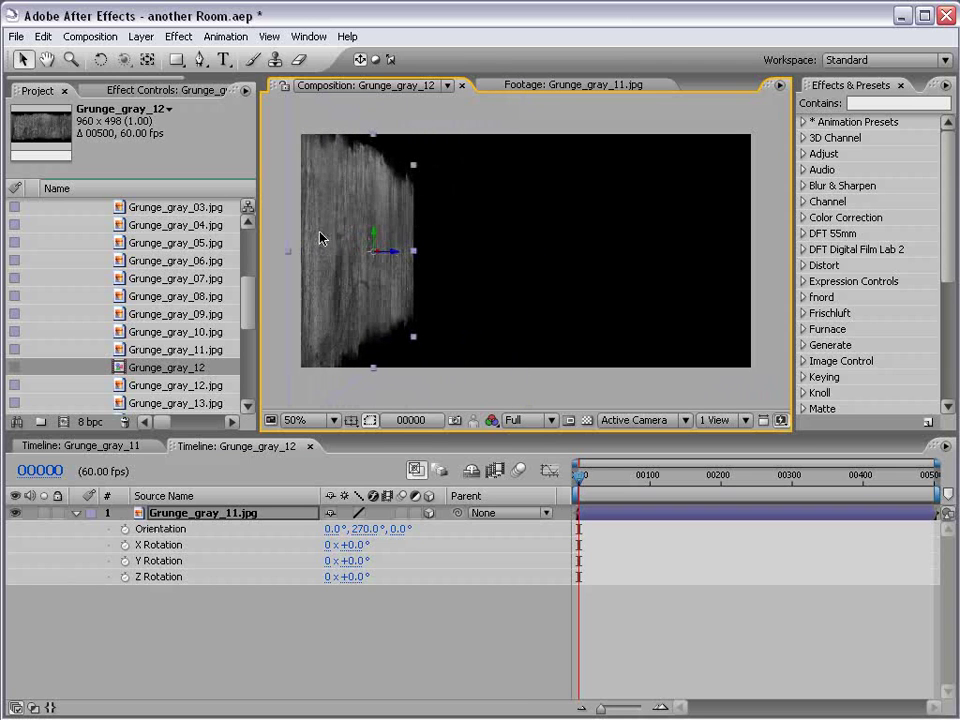
{"action": "left_click", "coordinate": [240, 614]}
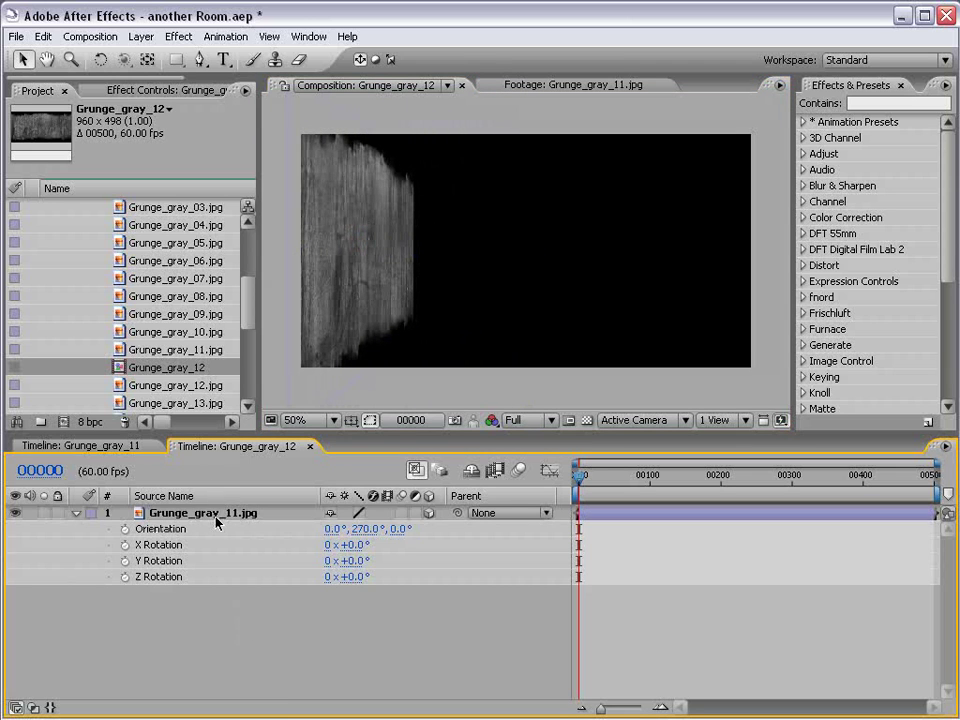
Step: Duplicate the left wall layer and move the copy across to form the right wall
{"action": "left_click", "coordinate": [216, 521]}
{"action": "left_click", "coordinate": [43, 36]}
{"action": "left_click", "coordinate": [85, 199]}
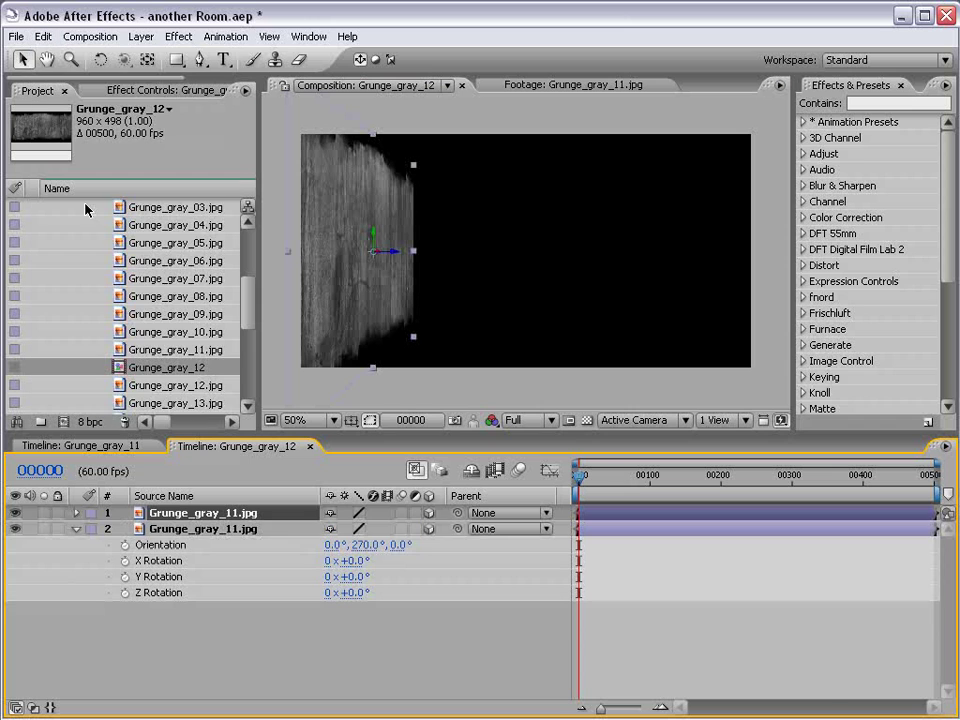
{"action": "left_click_drag", "start_coordinate": [393, 258], "coordinate": [708, 257]}
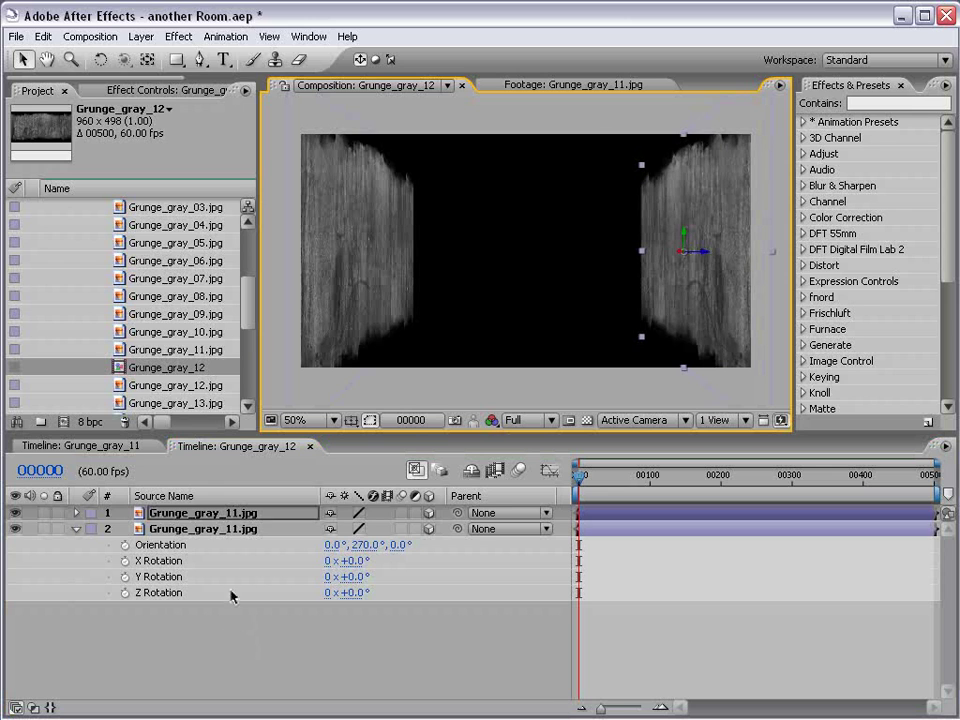
Step: Duplicate the right wall layer, rotate the copy to lie flat and place it centred between the walls as the floor
{"action": "left_click", "coordinate": [218, 514]}
{"action": "key", "text": "ctrl+d"}
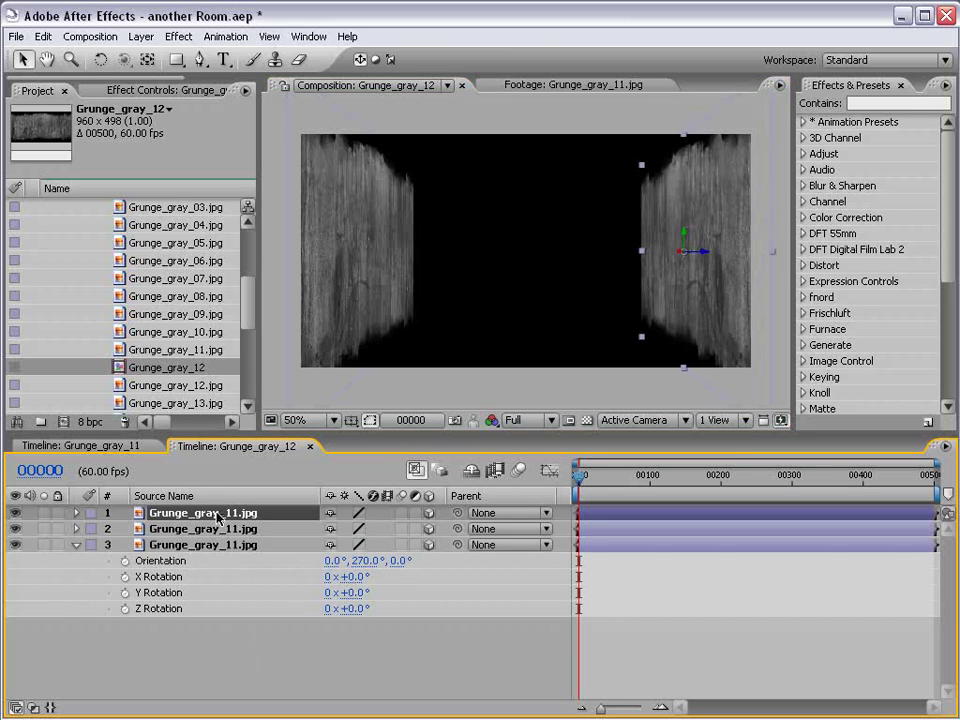
{"action": "key", "text": "w"}
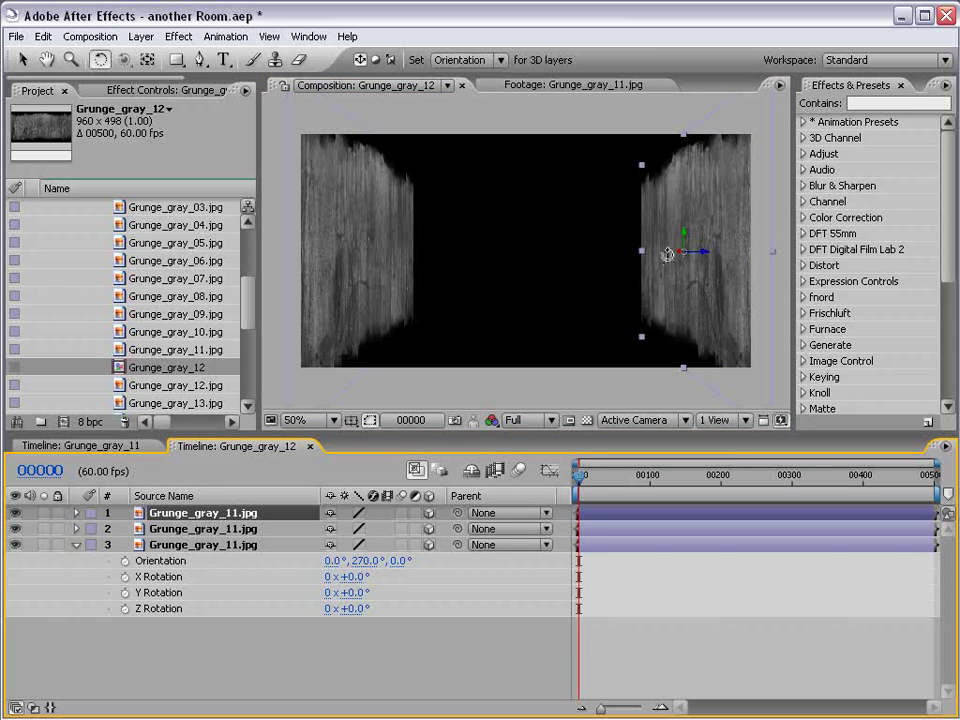
{"action": "left_click_drag", "start_coordinate": [692, 253], "coordinate": [664, 284]}
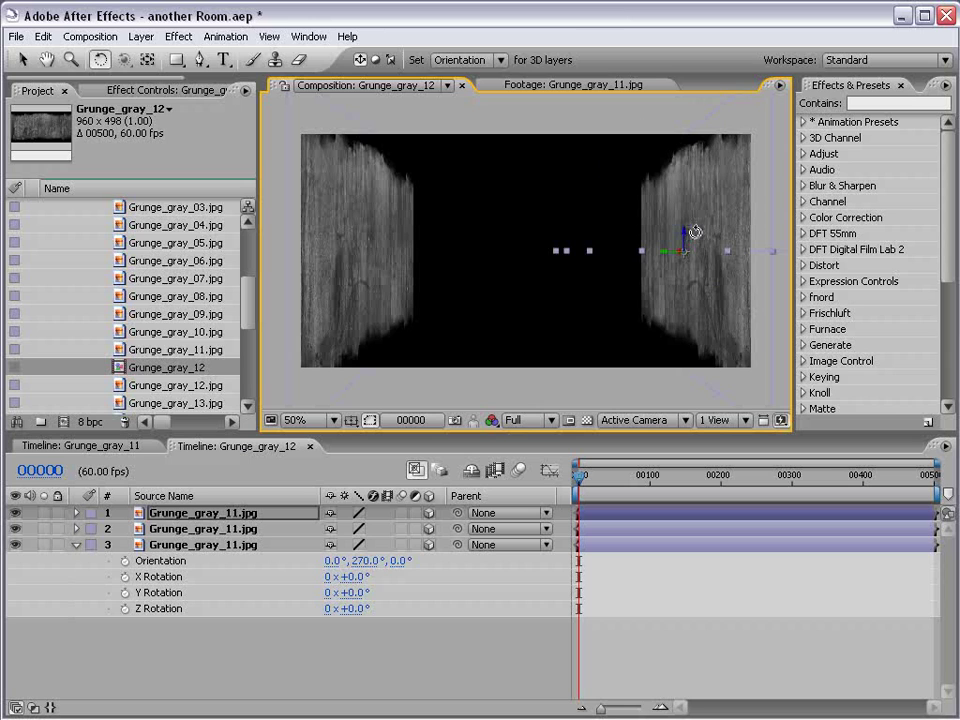
{"action": "key", "text": "v"}
{"action": "left_click_drag", "start_coordinate": [686, 242], "coordinate": [520, 307]}
Step: Show the transparency grid and move the right wall in and up until its lower edge meets the floor's right edge
{"action": "left_click", "coordinate": [586, 420]}
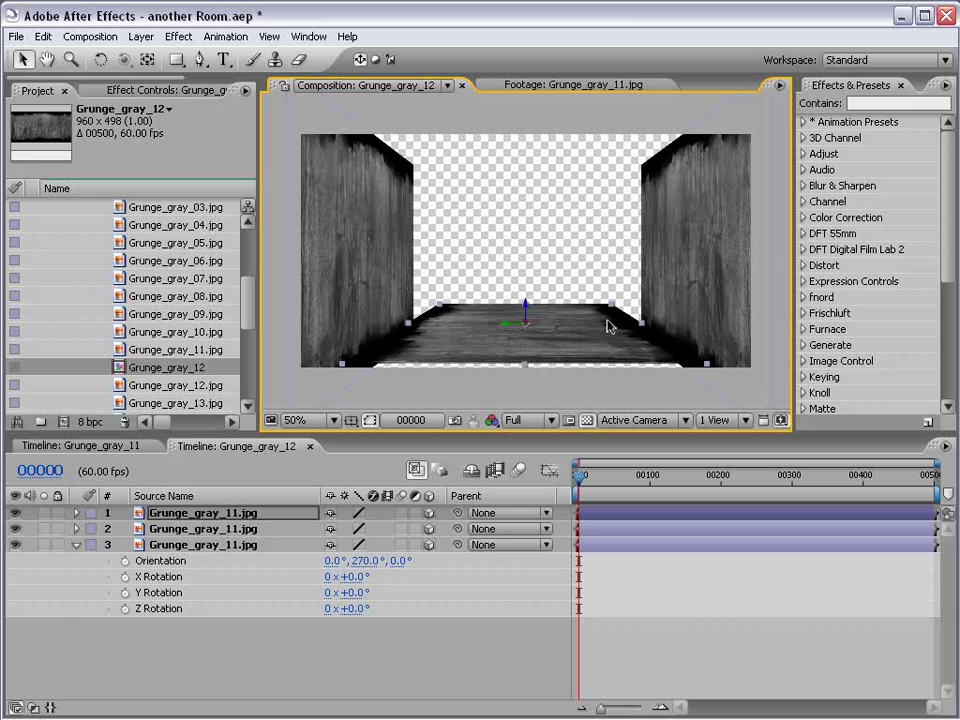
{"action": "left_click", "coordinate": [680, 276]}
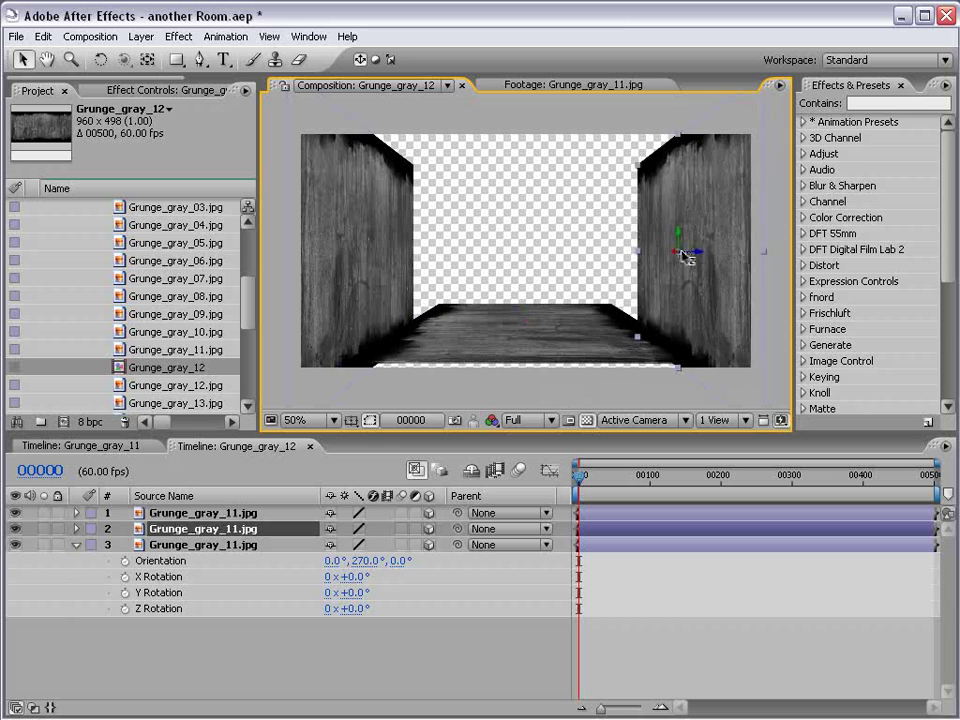
{"action": "left_click_drag", "start_coordinate": [685, 256], "coordinate": [645, 203]}
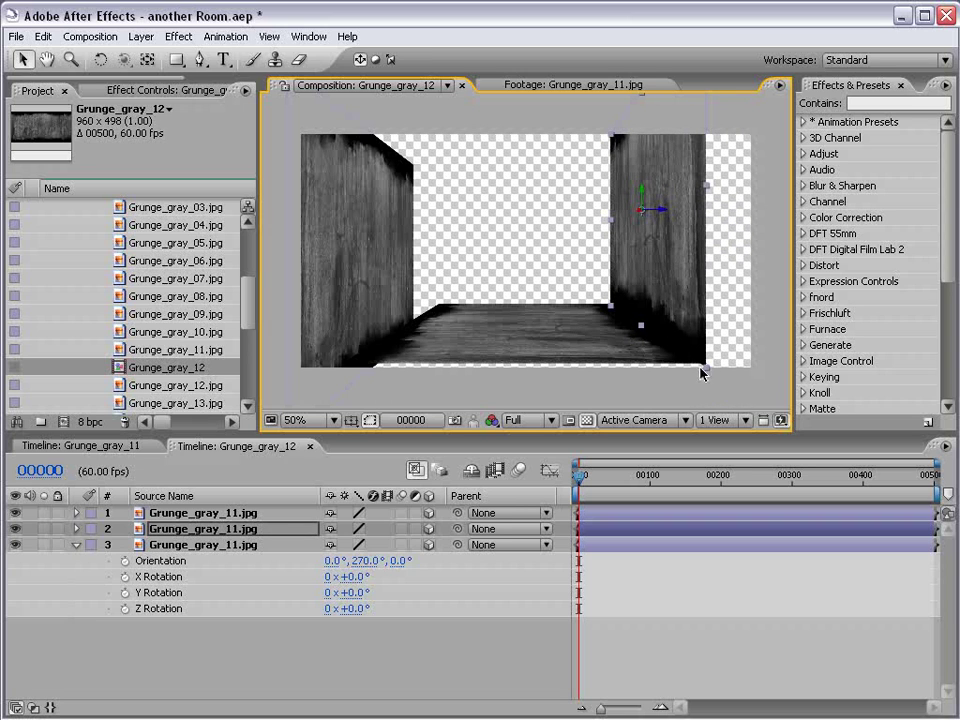
Step: Move the left wall to meet the floor's left edge and fine-tune the right wall's height to match
{"action": "left_click", "coordinate": [371, 272]}
{"action": "left_click", "coordinate": [328, 440]}
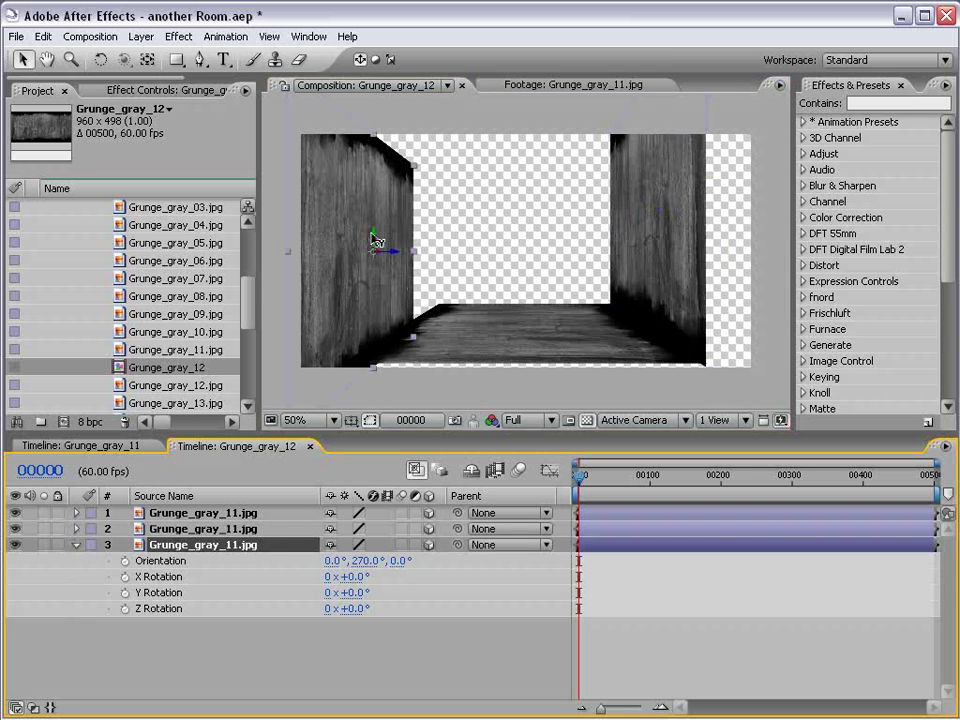
{"action": "left_click_drag", "start_coordinate": [398, 229], "coordinate": [410, 206]}
{"action": "left_click", "coordinate": [640, 229]}
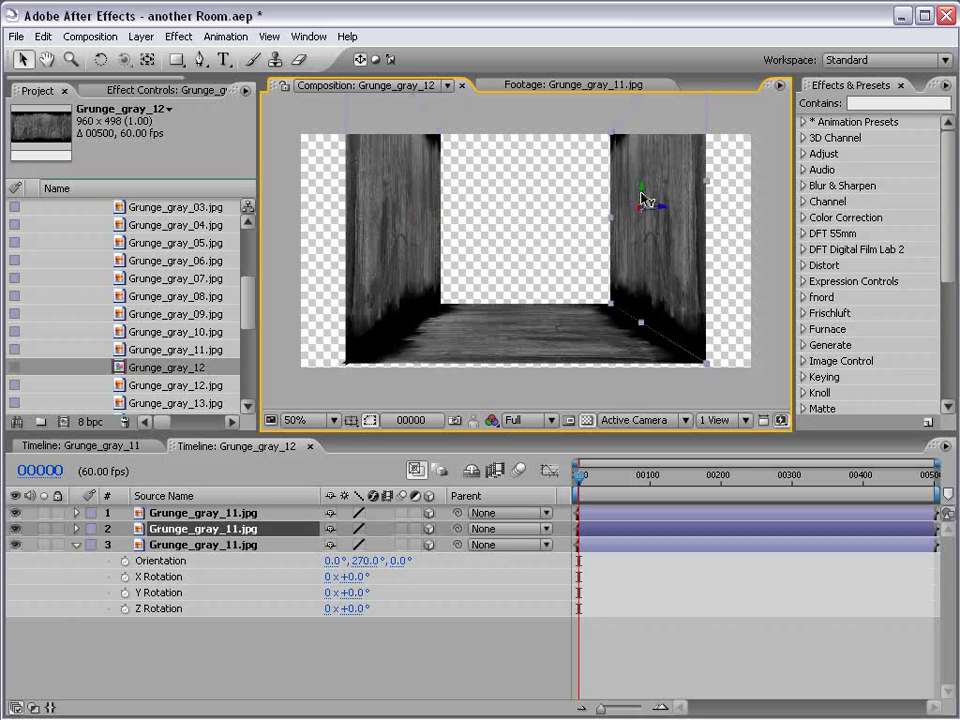
{"action": "left_click", "coordinate": [583, 654]}
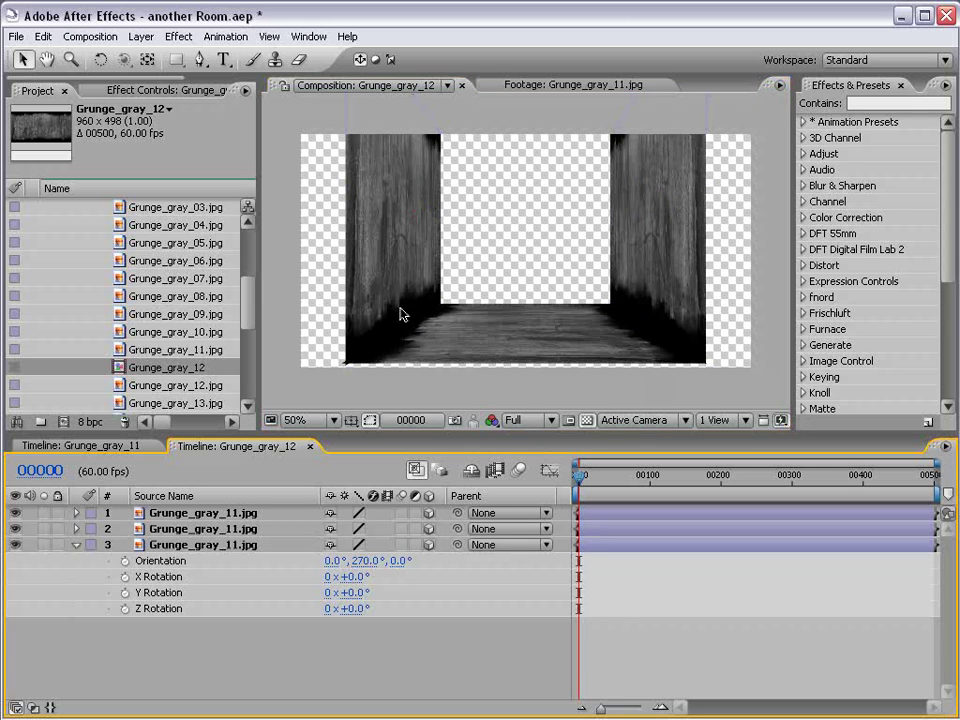
Step: Duplicate the floor layer and raise the copy to the top of the walls as the ceiling
{"action": "left_click", "coordinate": [450, 342]}
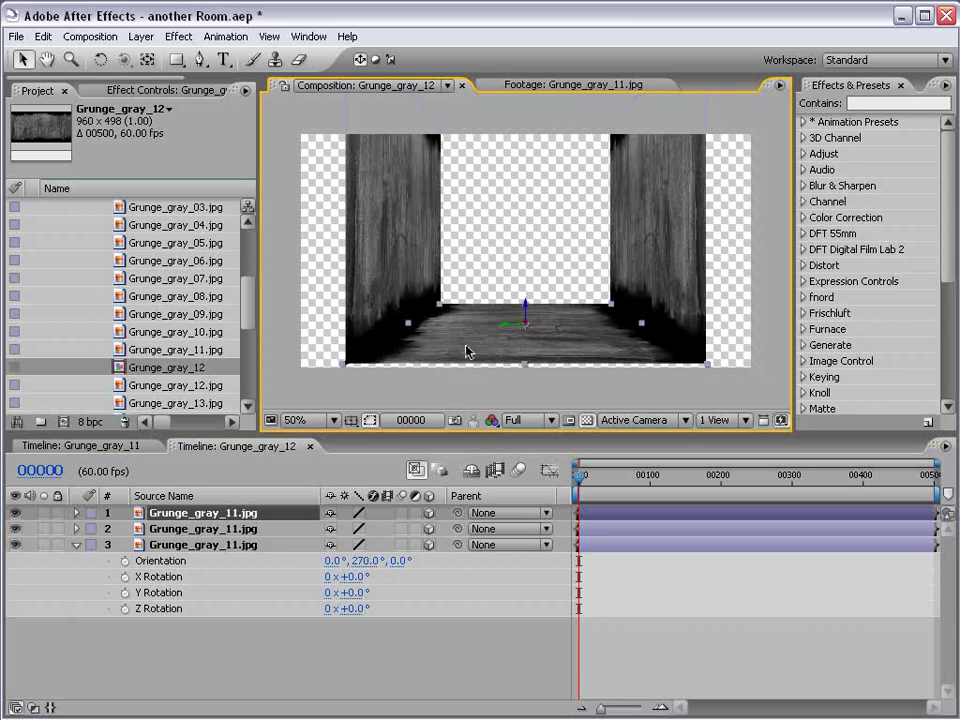
{"action": "left_click", "coordinate": [43, 36]}
{"action": "left_click", "coordinate": [133, 203]}
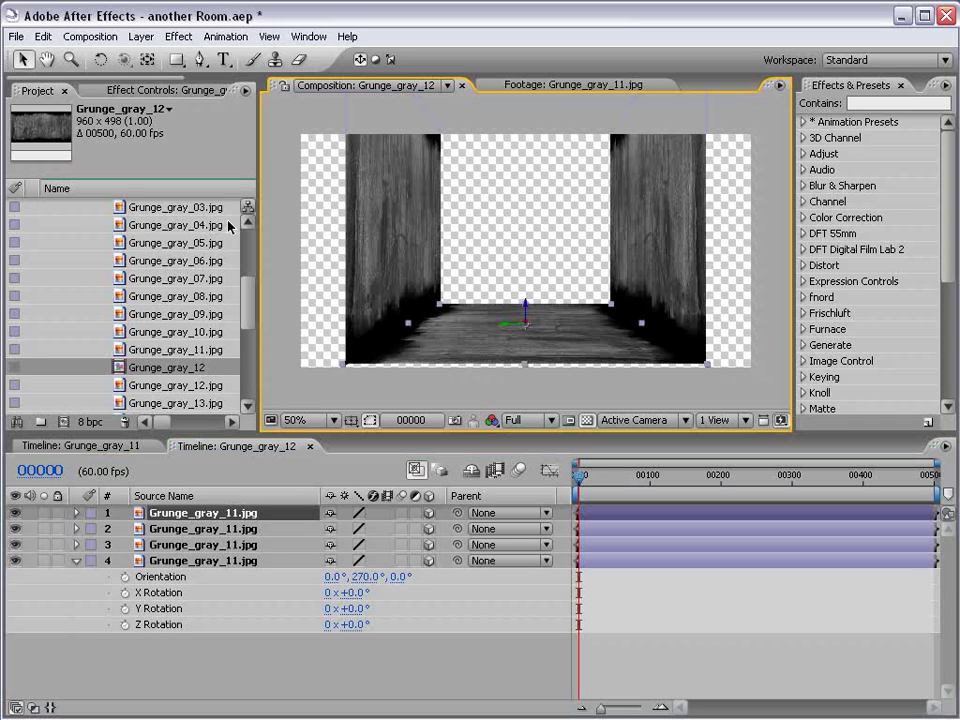
{"action": "left_click_drag", "start_coordinate": [530, 316], "coordinate": [506, 77]}
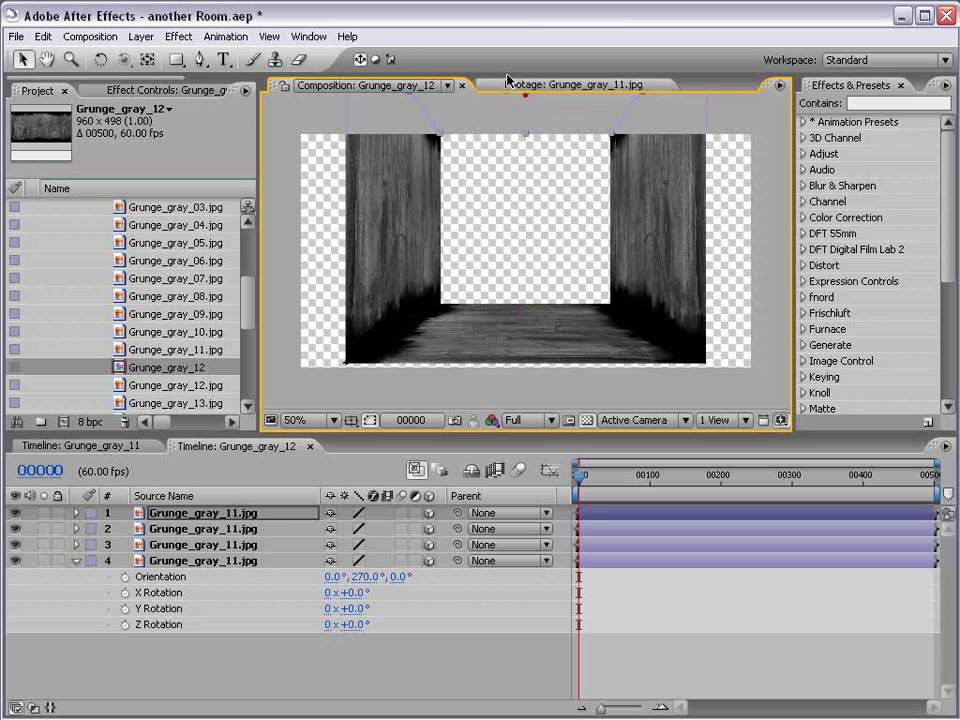
{"action": "key", "text": "space"}
{"action": "left_click_drag", "start_coordinate": [532, 182], "coordinate": [541, 255]}
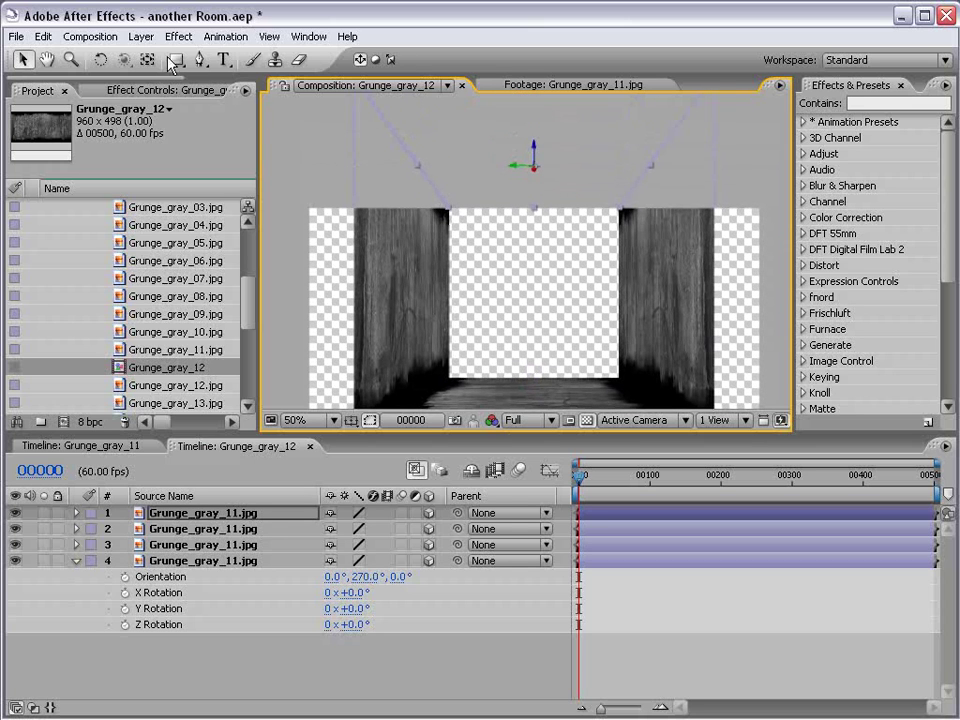
Step: Add a new camera to the Grunge_gray_12 composition using the 35mm preset
{"action": "left_click", "coordinate": [141, 37]}
{"action": "mouse_move", "coordinate": [150, 56]}
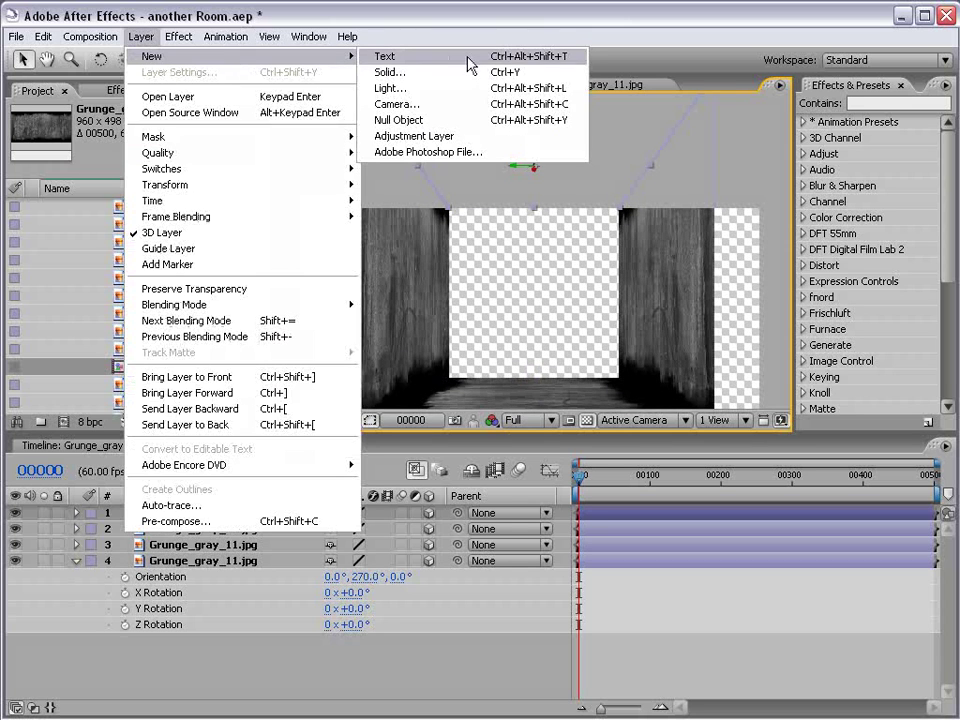
{"action": "left_click", "coordinate": [410, 106]}
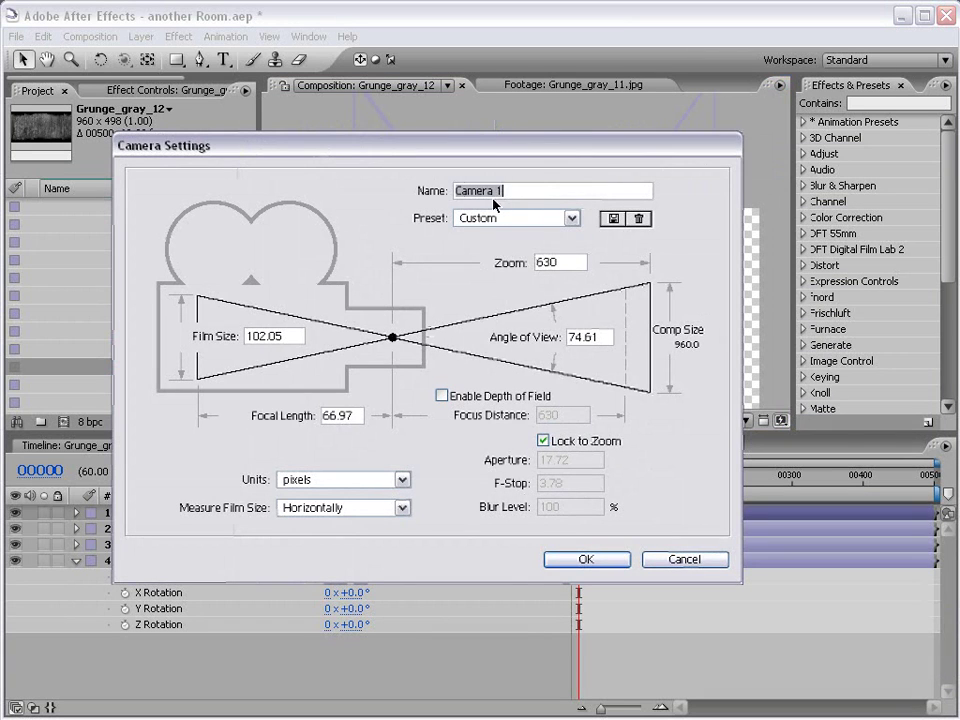
{"action": "left_click", "coordinate": [495, 218]}
{"action": "left_click", "coordinate": [483, 313]}
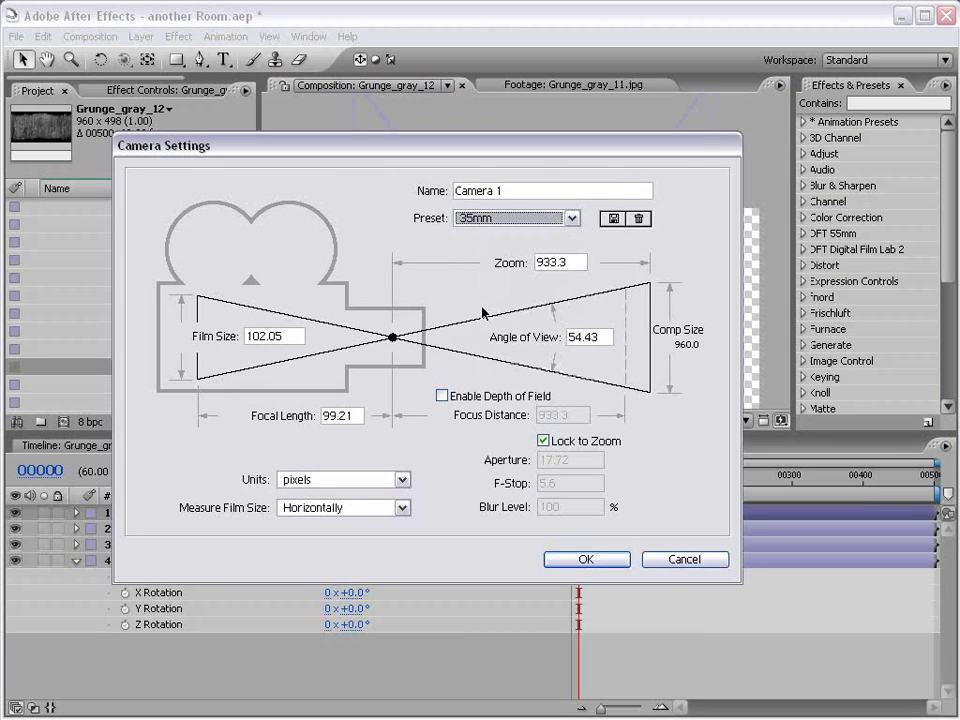
{"action": "left_click", "coordinate": [584, 558]}
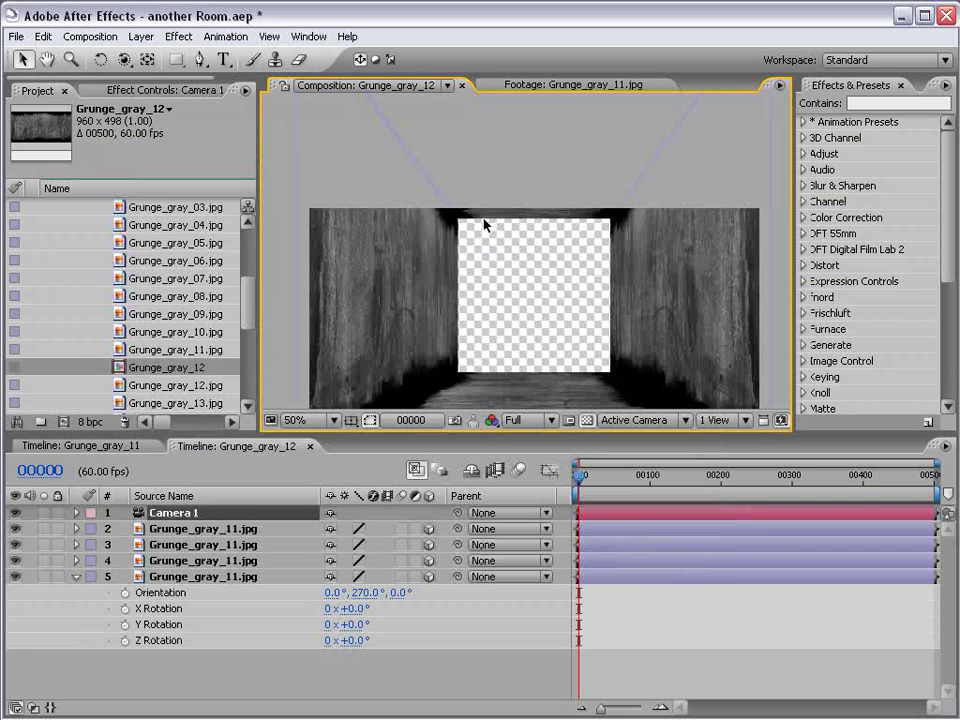
Step: Pull the camera back with Track Z and shift it with Track XY to frame the corridor's open front end
{"action": "key", "text": "comma"}
{"action": "left_click_drag", "start_coordinate": [124, 59], "coordinate": [211, 102]}
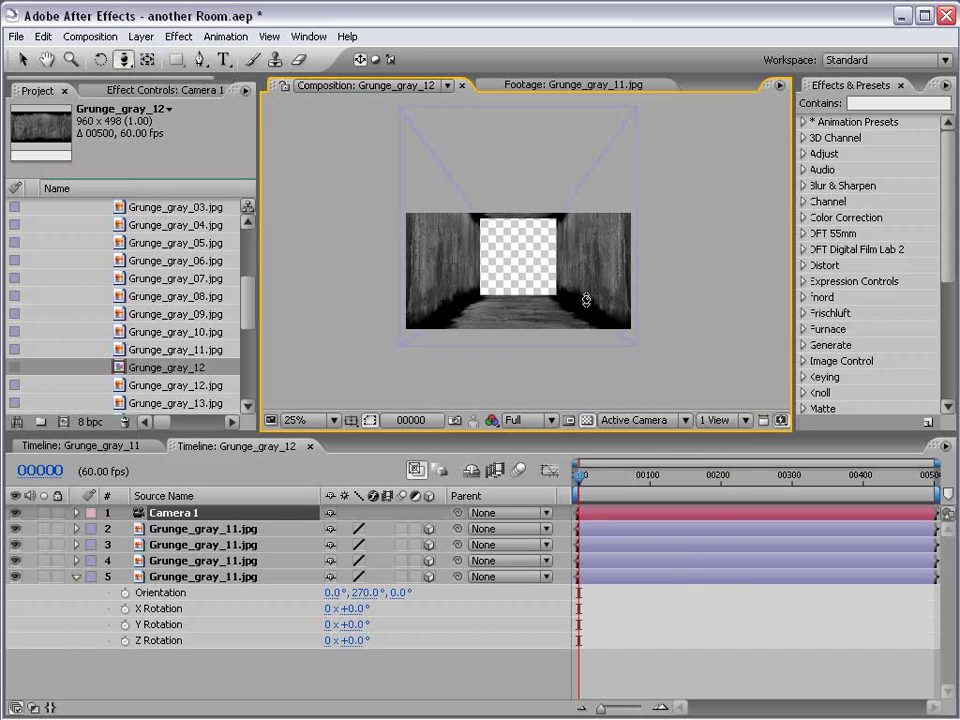
{"action": "left_click_drag", "start_coordinate": [534, 258], "coordinate": [527, 285]}
{"action": "key", "text": "period"}
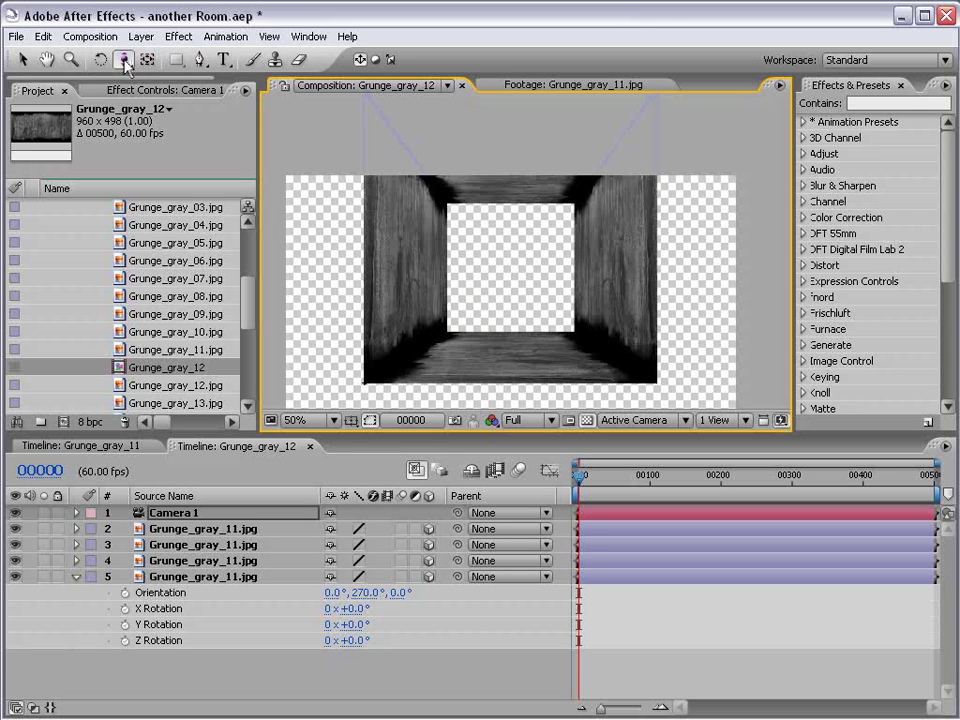
{"action": "left_click_drag", "start_coordinate": [123, 60], "coordinate": [190, 86]}
{"action": "left_click_drag", "start_coordinate": [475, 240], "coordinate": [493, 268]}
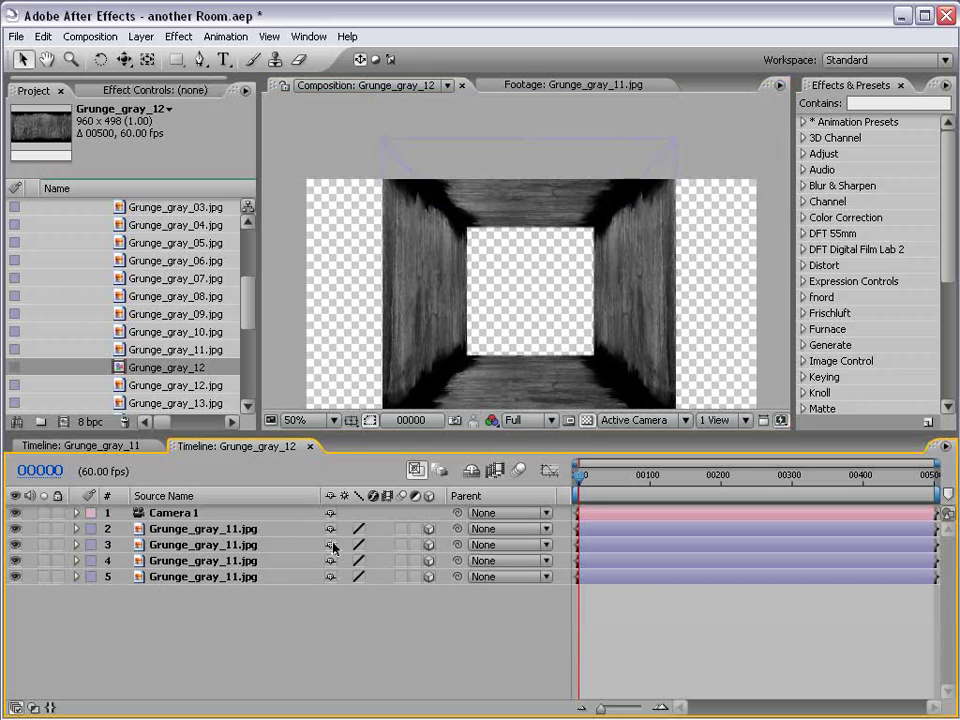
Step: Duplicate the ceiling layer, rotate the copy upright facing the camera, and move it down and back between the walls as the back wall
{"action": "left_click", "coordinate": [203, 528]}
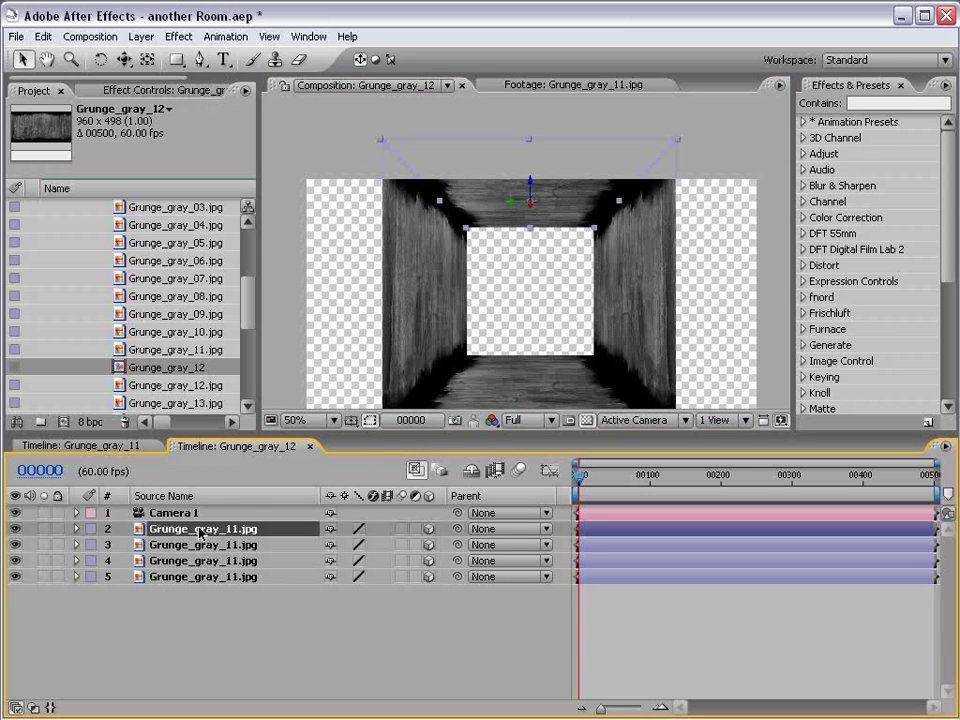
{"action": "key", "text": "ctrl+d"}
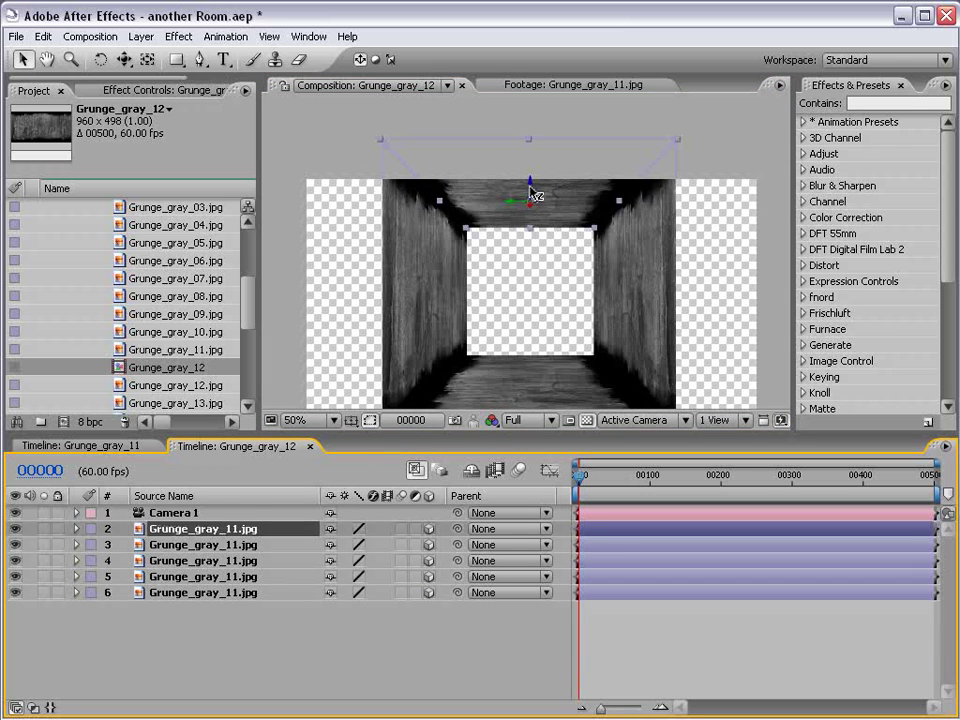
{"action": "mouse_move", "coordinate": [536, 195]}
{"action": "left_mouse_down"}
{"action": "mouse_move", "coordinate": [516, 223]}
{"action": "mouse_move", "coordinate": [511, 257]}
{"action": "mouse_move", "coordinate": [495, 241]}
{"action": "mouse_move", "coordinate": [505, 252]}
{"action": "mouse_move", "coordinate": [543, 216]}
{"action": "left_mouse_up"}
{"action": "key", "text": "w"}
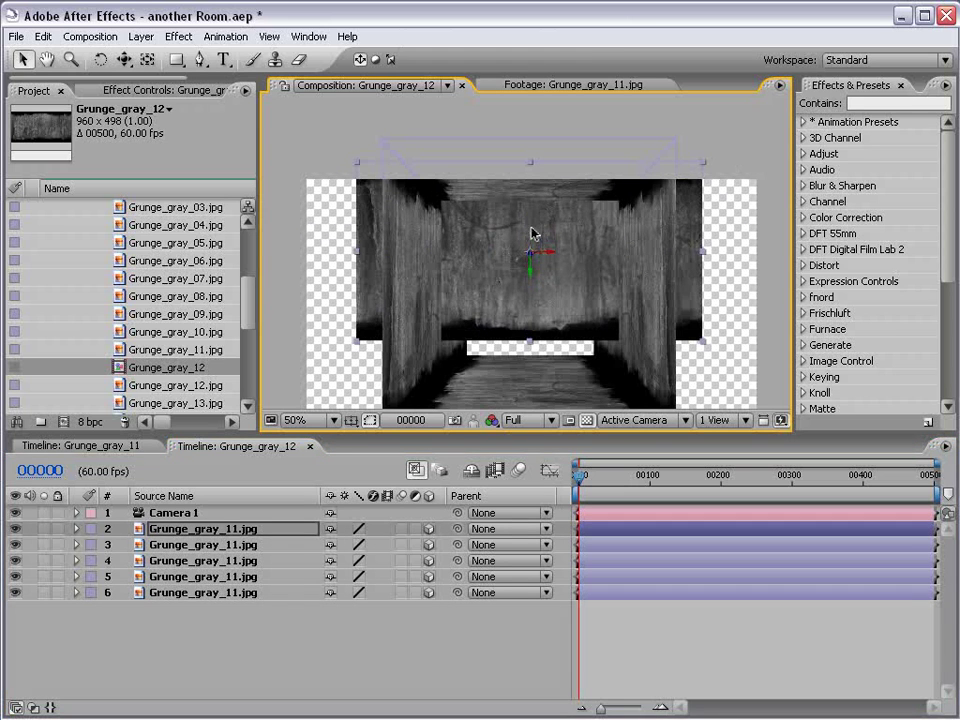
{"action": "left_click_drag", "start_coordinate": [531, 266], "coordinate": [532, 313]}
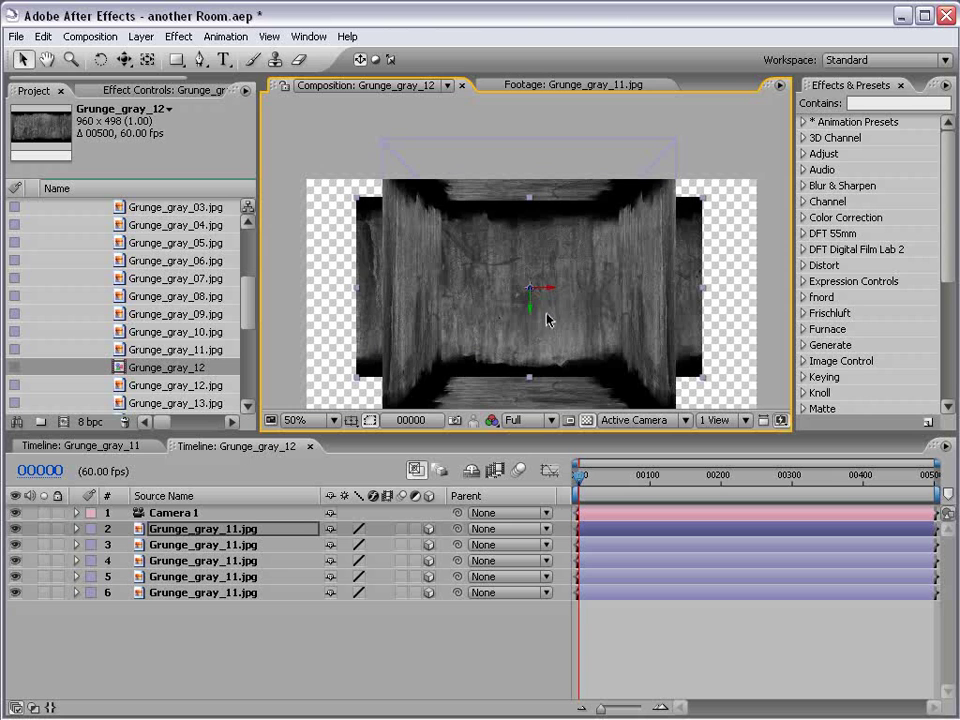
{"action": "left_click_drag", "start_coordinate": [531, 287], "coordinate": [410, 527]}
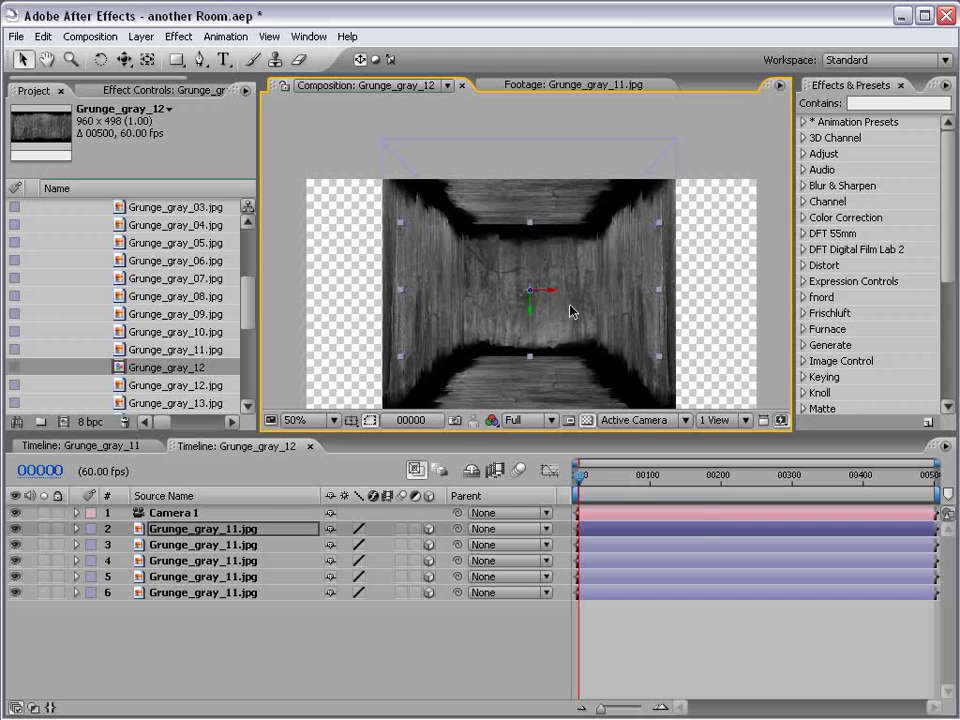
Step: In the Top view, move the back wall along its depth axis until it meets the far ends of the side walls
{"action": "left_click", "coordinate": [612, 420]}
{"action": "left_click", "coordinate": [624, 519]}
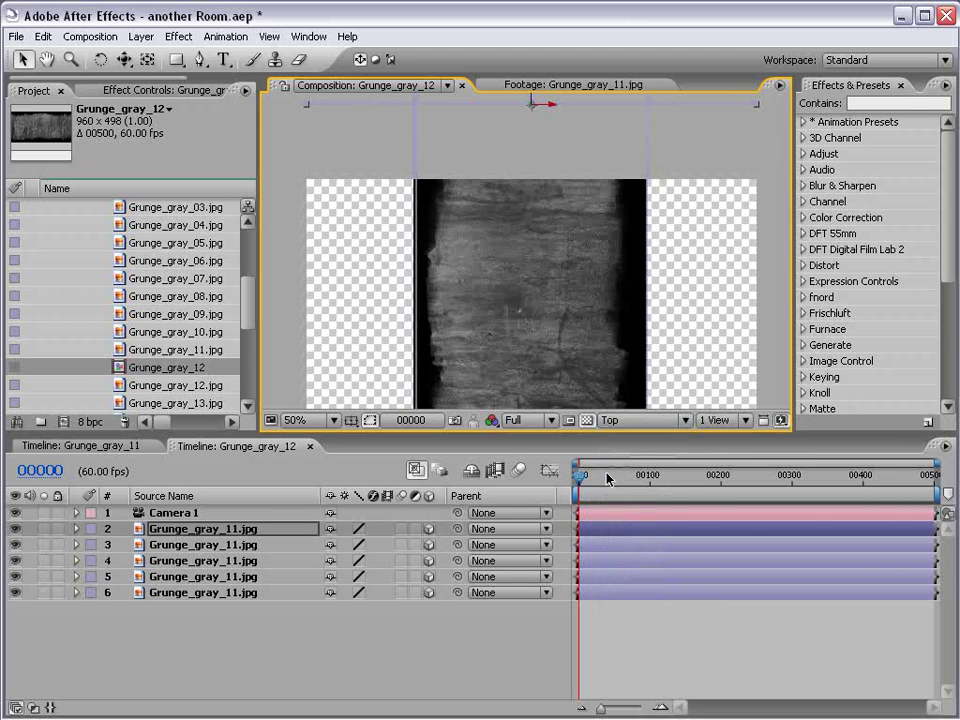
{"action": "left_click_drag", "start_coordinate": [539, 153], "coordinate": [502, 240]}
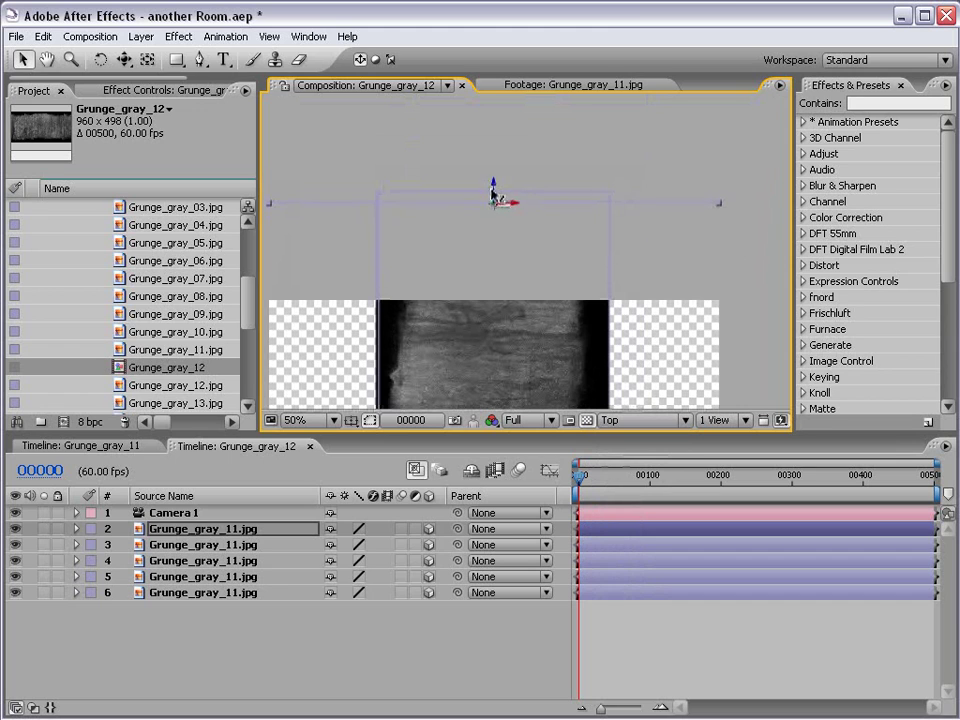
Step: Give all five Grunge_gray_11.jpg layers a yellow label color
{"action": "left_click", "coordinate": [175, 593], "text": "shift"}
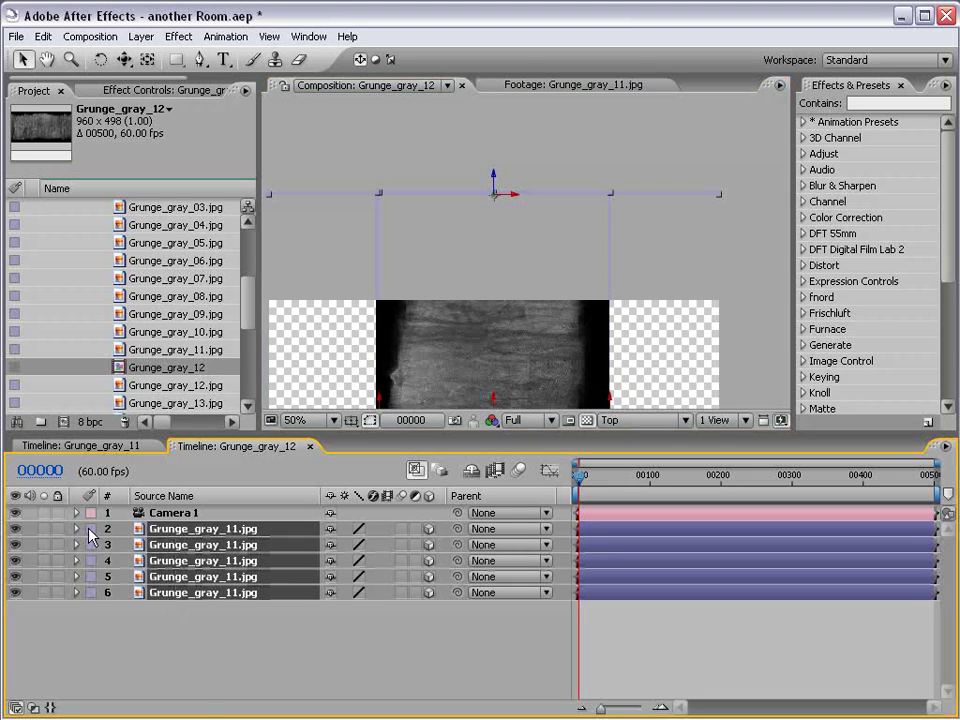
{"action": "left_click", "coordinate": [90, 530]}
{"action": "left_click", "coordinate": [120, 614]}
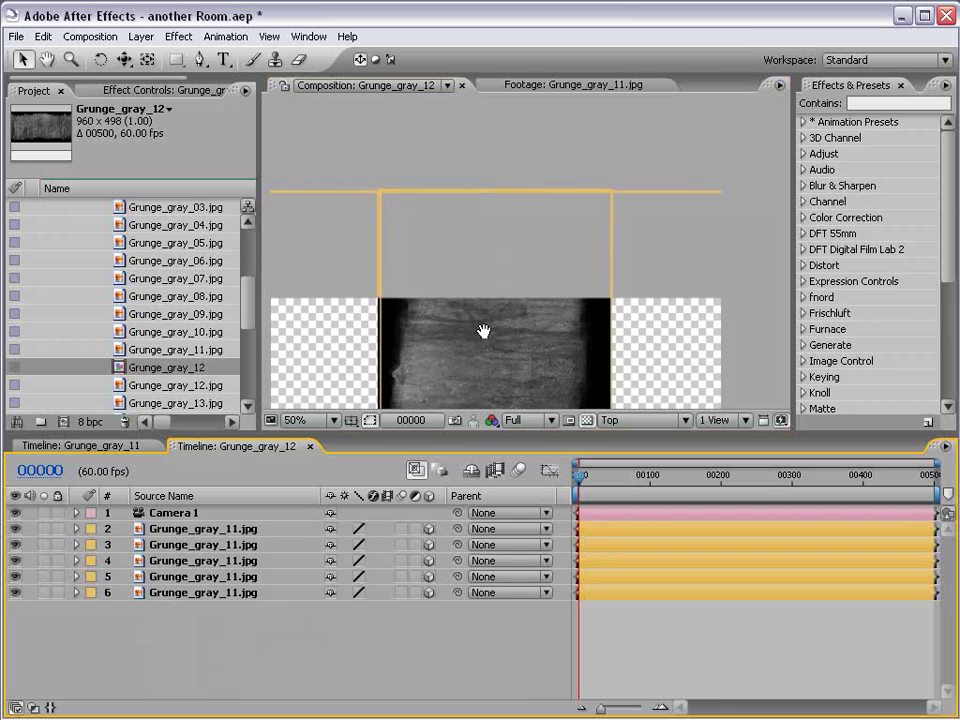
Step: Return to the Active Camera view, then enlarge the back wall slightly and lower it to close the gap at the floor
{"action": "left_click_drag", "start_coordinate": [483, 331], "coordinate": [504, 257]}
{"action": "left_click", "coordinate": [624, 421]}
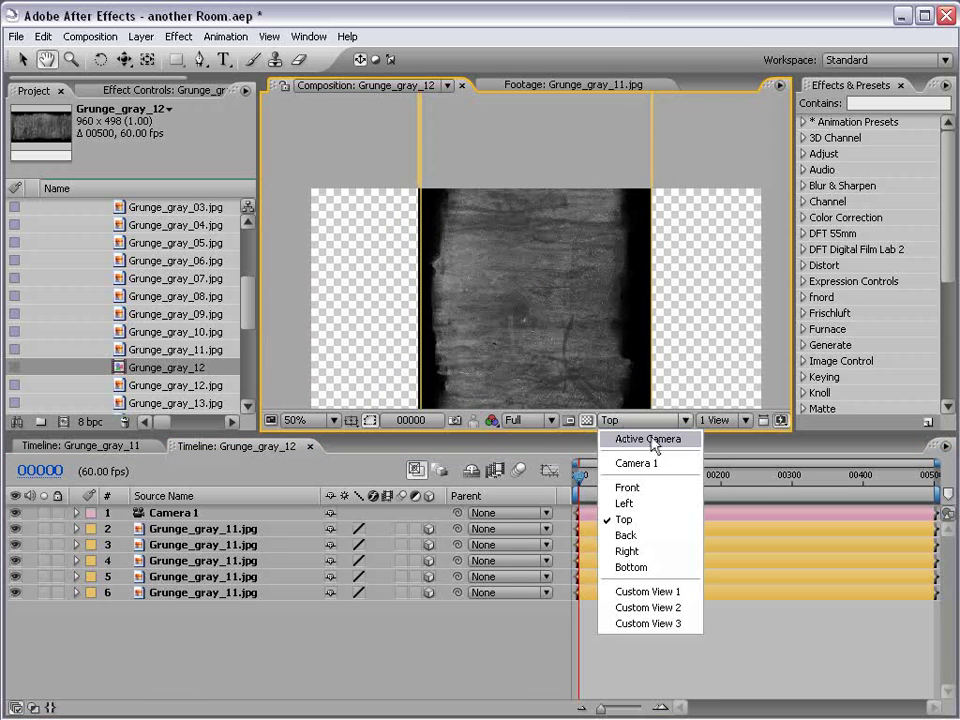
{"action": "left_click", "coordinate": [650, 439]}
{"action": "key", "text": "v"}
{"action": "left_click", "coordinate": [535, 280]}
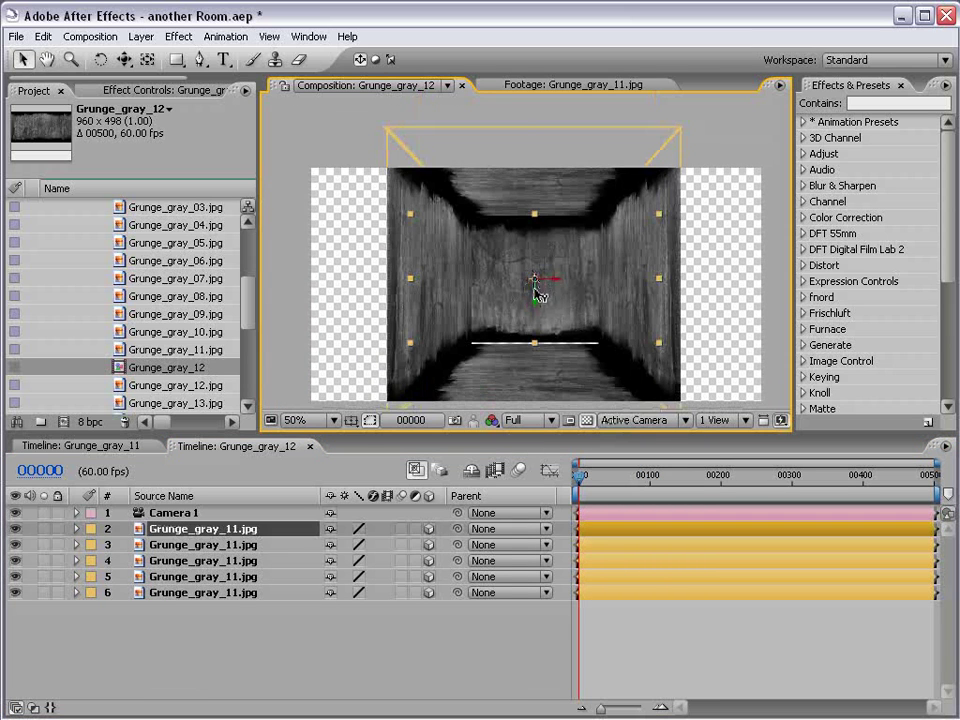
{"action": "left_click_drag", "start_coordinate": [659, 344], "coordinate": [663, 347]}
{"action": "mouse_move", "coordinate": [535, 295]}
{"action": "left_mouse_down"}
{"action": "mouse_move", "coordinate": [576, 276]}
{"action": "mouse_move", "coordinate": [546, 300]}
{"action": "left_mouse_up"}
{"action": "key", "text": "F2"}
{"action": "key", "text": "h"}
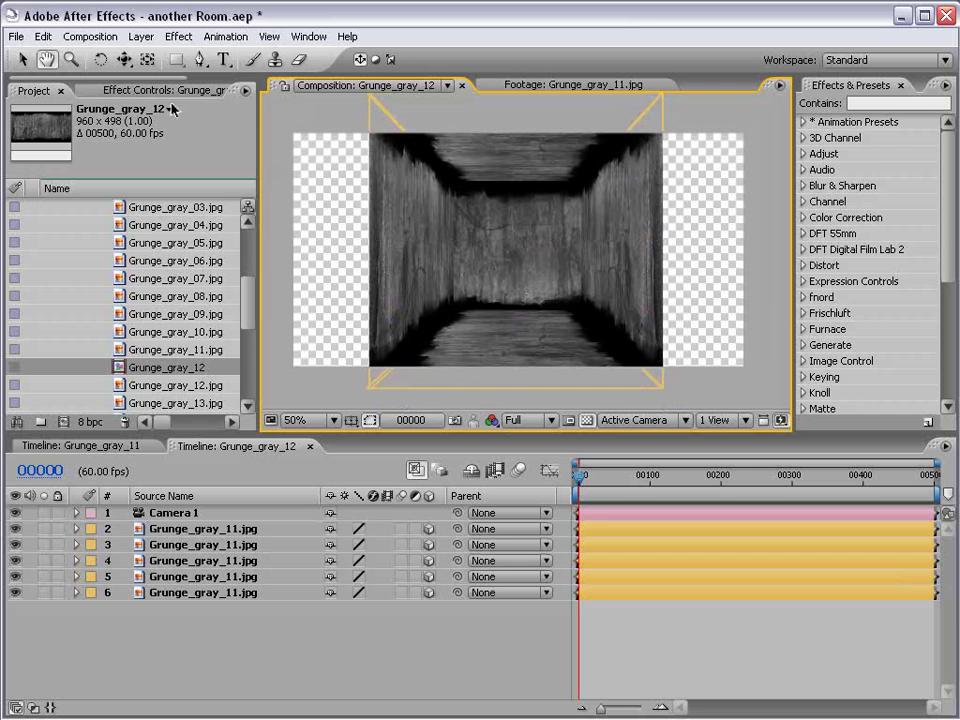
Step: Start a new point light named Light 1 with an intensity of 150%
{"action": "left_click", "coordinate": [141, 36]}
{"action": "mouse_move", "coordinate": [340, 56]}
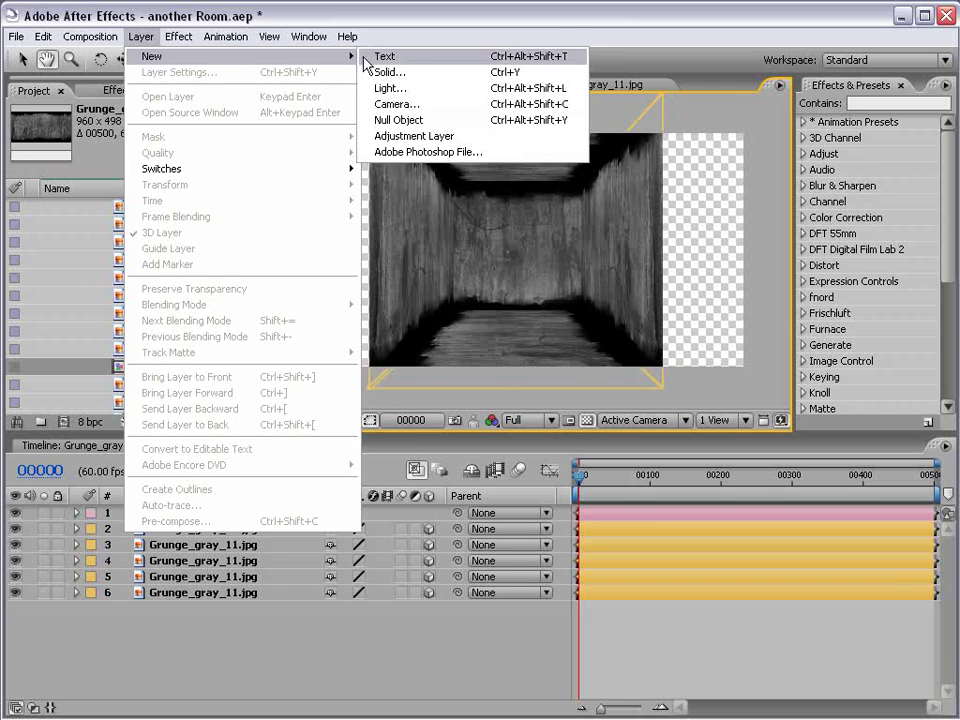
{"action": "left_click", "coordinate": [395, 104]}
{"action": "key", "text": "Return"}
{"action": "key", "text": "ctrl+alt+shift+l"}
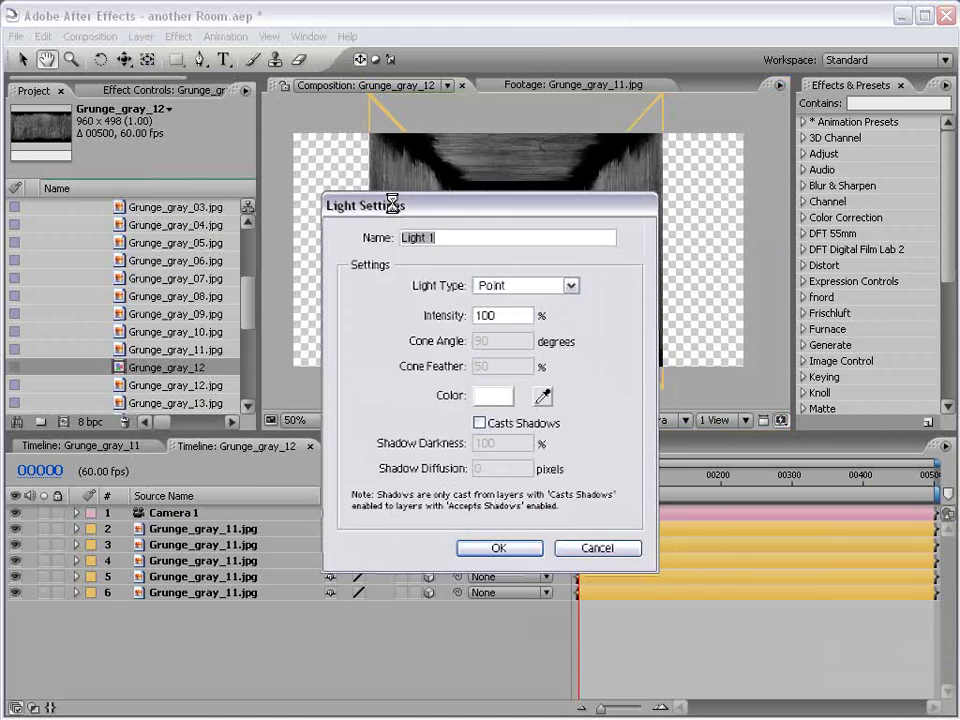
{"action": "key", "text": "Tab"}
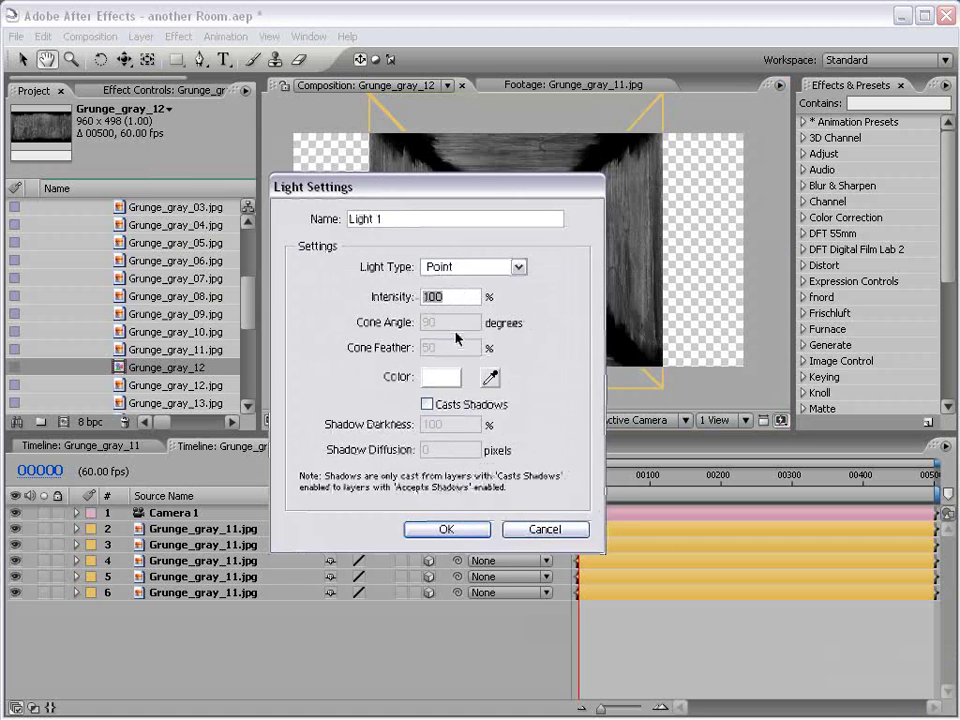
{"action": "type", "text": "1"}
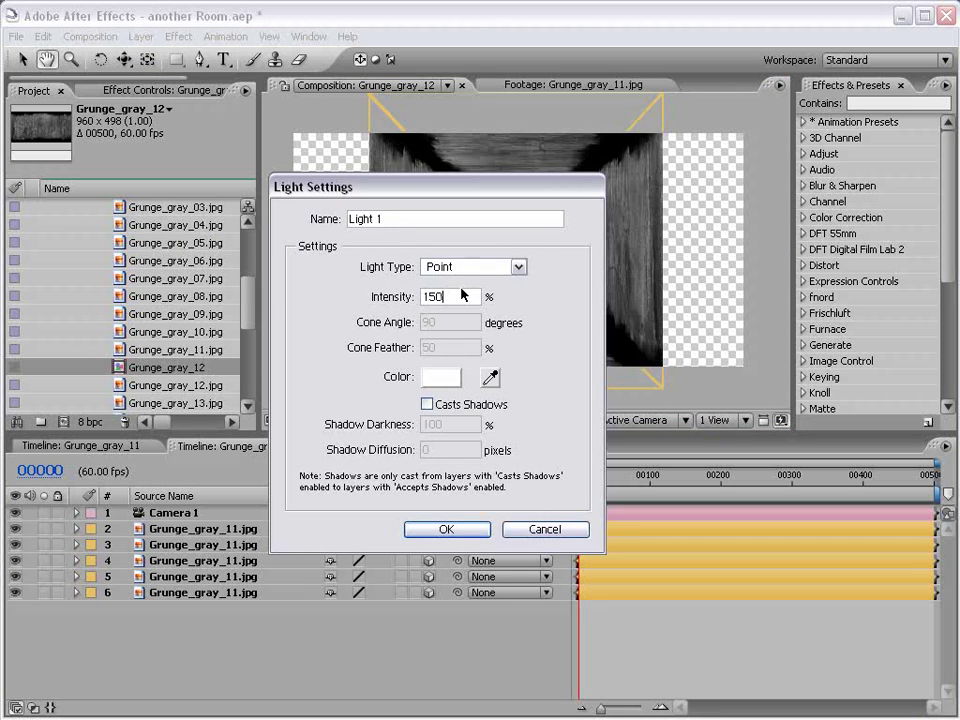
Step: Set the new light's color to blue 3383BB and create the light
{"action": "left_click", "coordinate": [440, 377]}
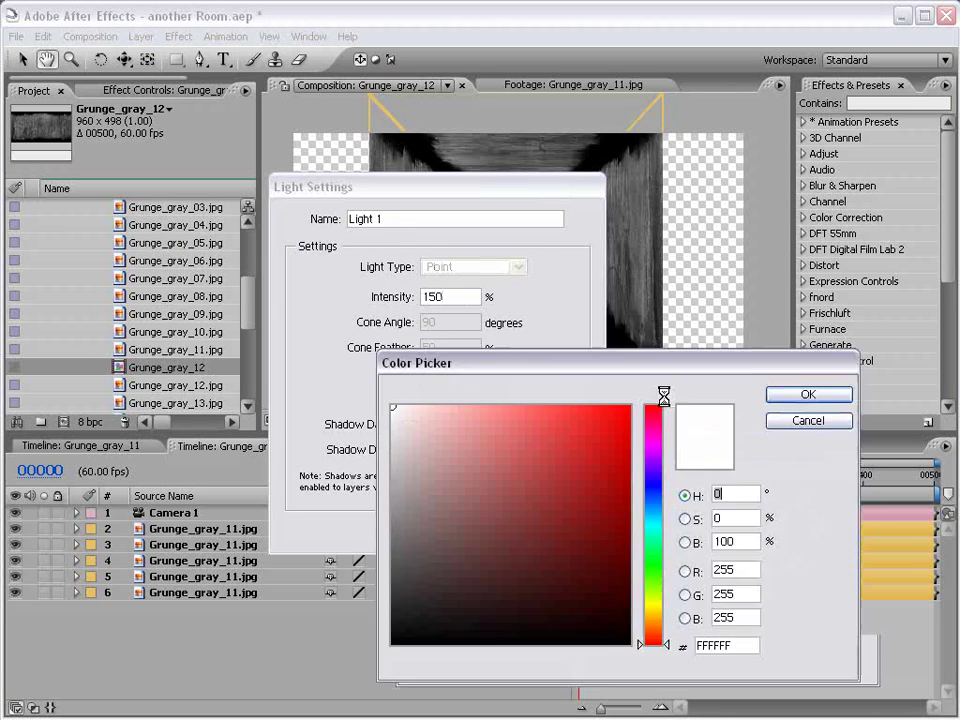
{"action": "left_click_drag", "start_coordinate": [664, 363], "coordinate": [629, 315]}
{"action": "left_click_drag", "start_coordinate": [620, 456], "coordinate": [617, 460]}
{"action": "left_click_drag", "start_coordinate": [509, 467], "coordinate": [577, 417]}
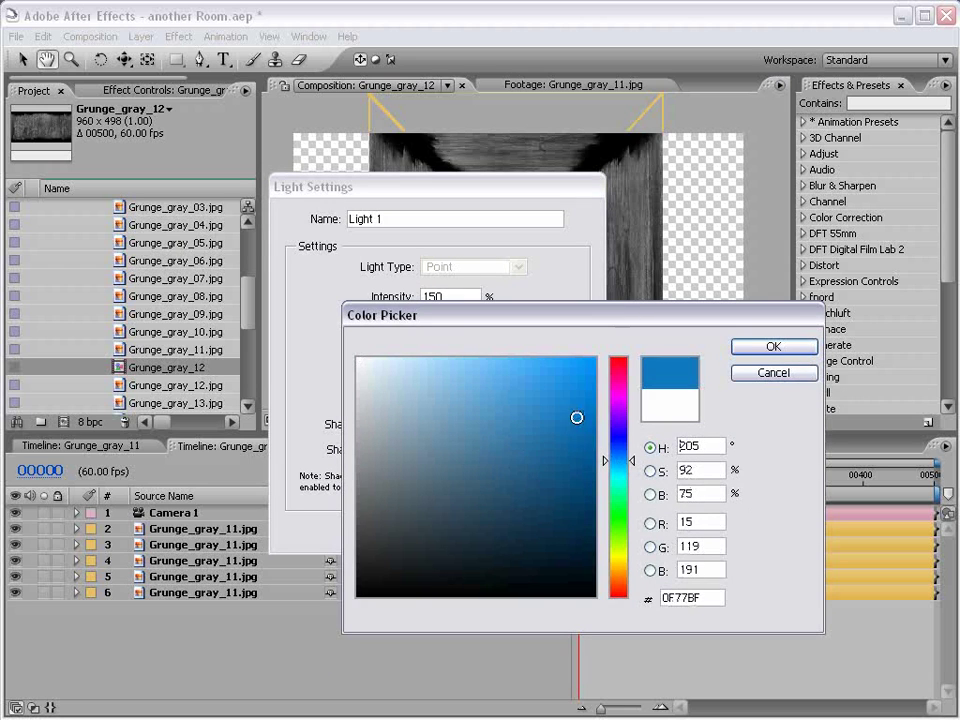
{"action": "left_click", "coordinate": [536, 433]}
{"action": "left_click", "coordinate": [531, 421]}
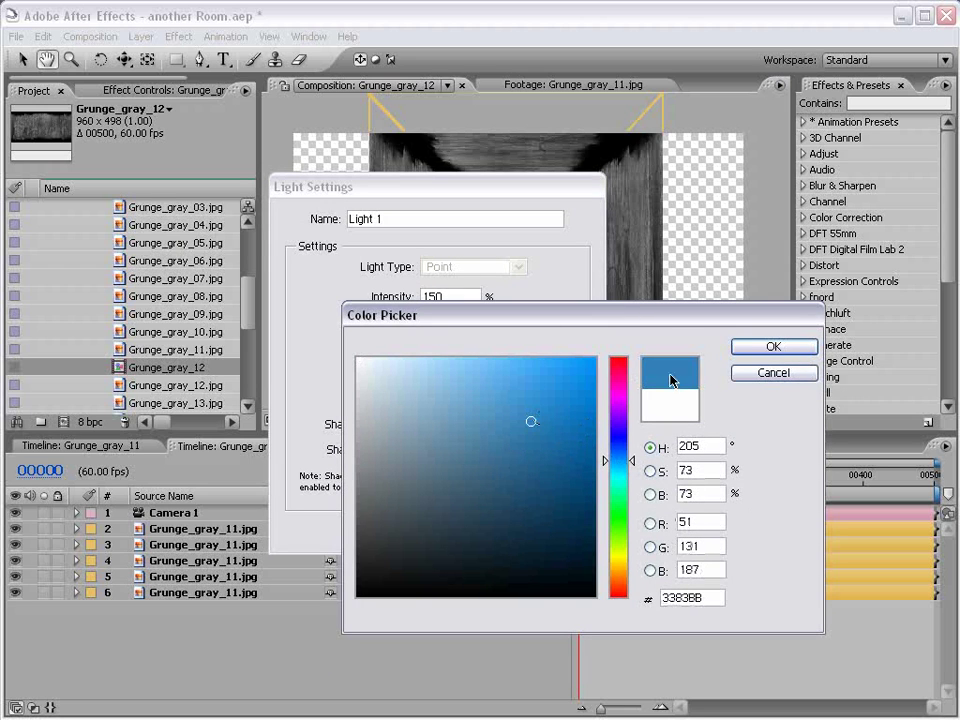
{"action": "left_click", "coordinate": [748, 349]}
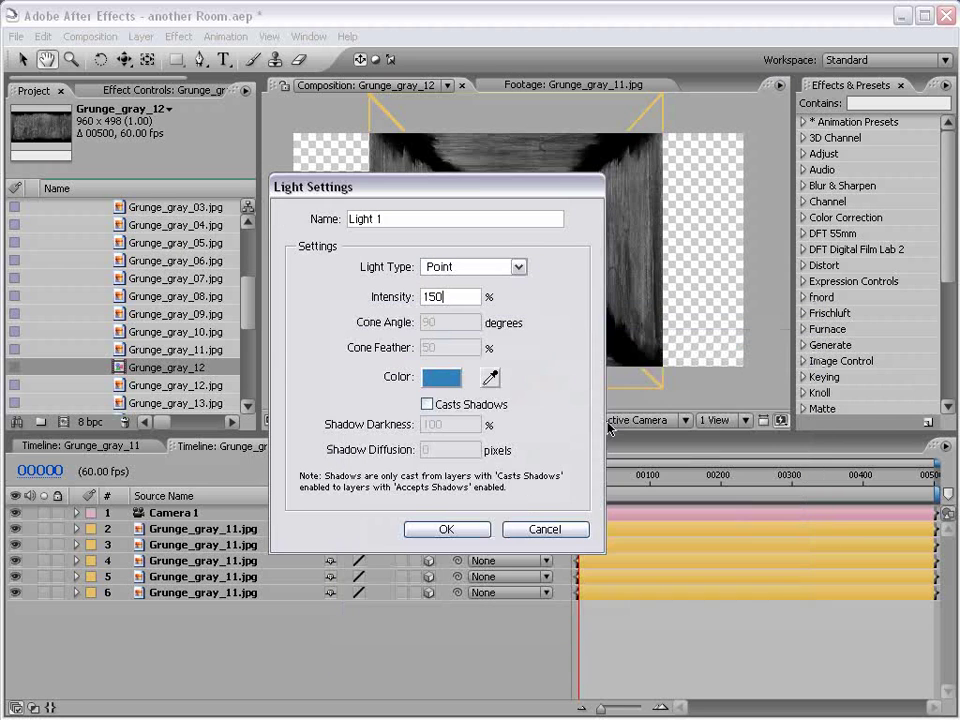
{"action": "left_click", "coordinate": [446, 529]}
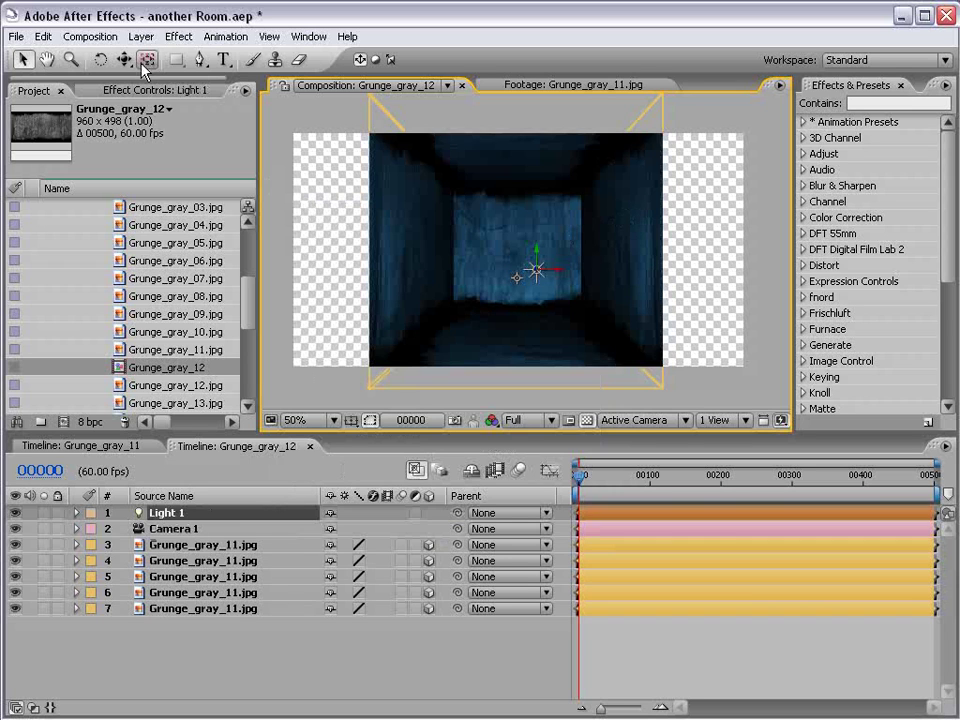
Step: Move the camera forward with Track Z until the corridor fills the frame
{"action": "left_click", "coordinate": [76, 529]}
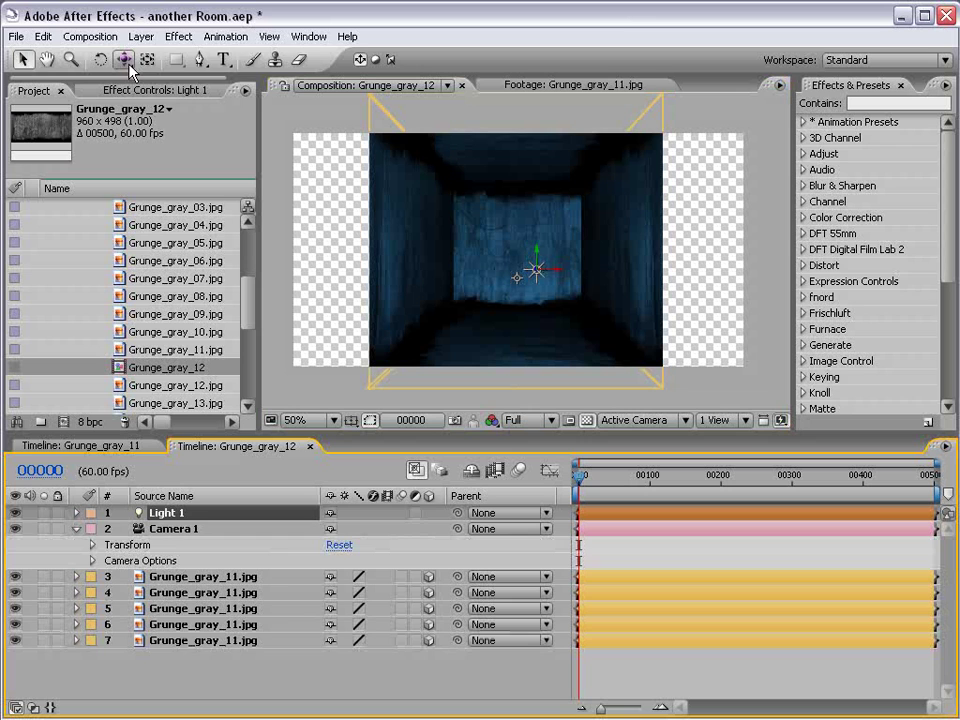
{"action": "left_click_drag", "start_coordinate": [124, 59], "coordinate": [172, 104]}
{"action": "left_click_drag", "start_coordinate": [400, 215], "coordinate": [571, 241]}
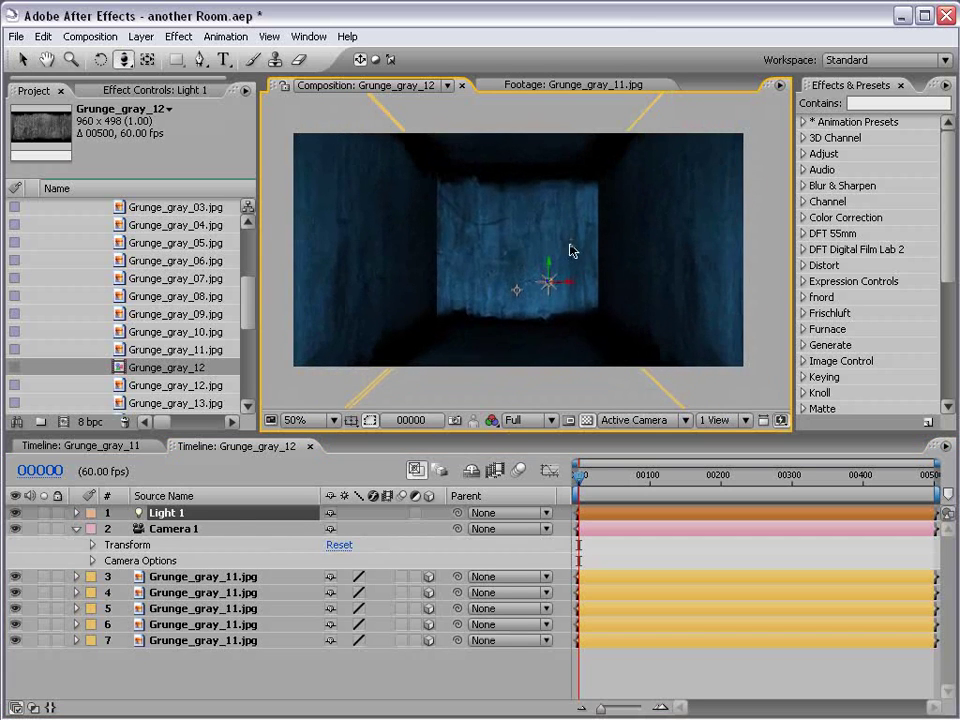
Step: Widen Camera 1's view by lowering its Zoom to 710.3 pixels, and refine its distance with Track Z to keep the frame filled
{"action": "left_click", "coordinate": [92, 561]}
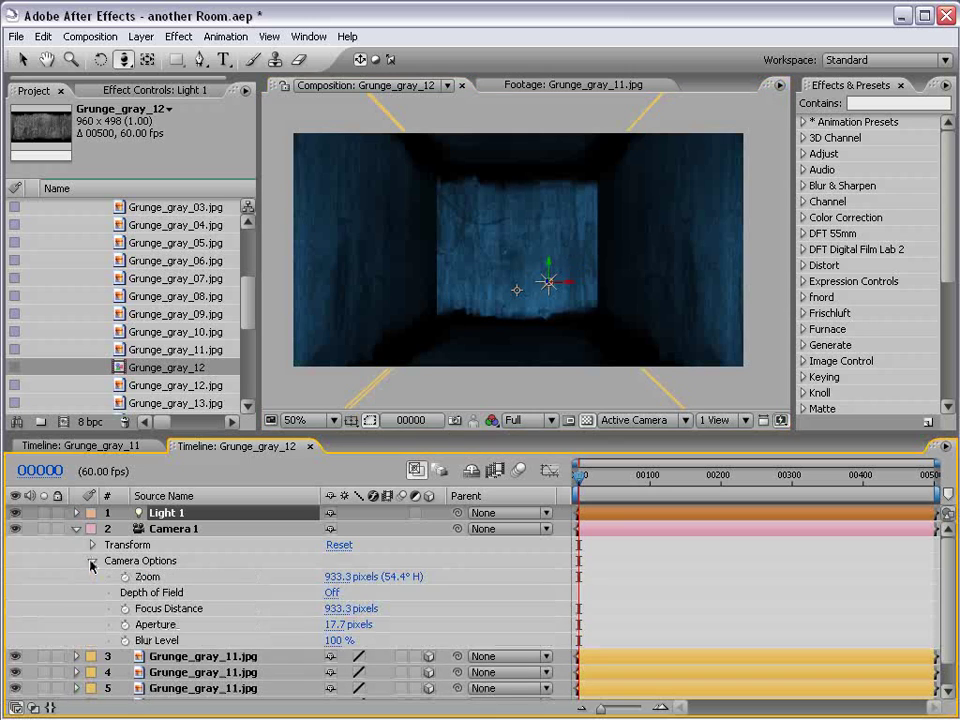
{"action": "left_click_drag", "start_coordinate": [334, 578], "coordinate": [302, 578]}
{"action": "left_click_drag", "start_coordinate": [223, 577], "coordinate": [113, 577]}
{"action": "left_click_drag", "start_coordinate": [562, 311], "coordinate": [573, 289]}
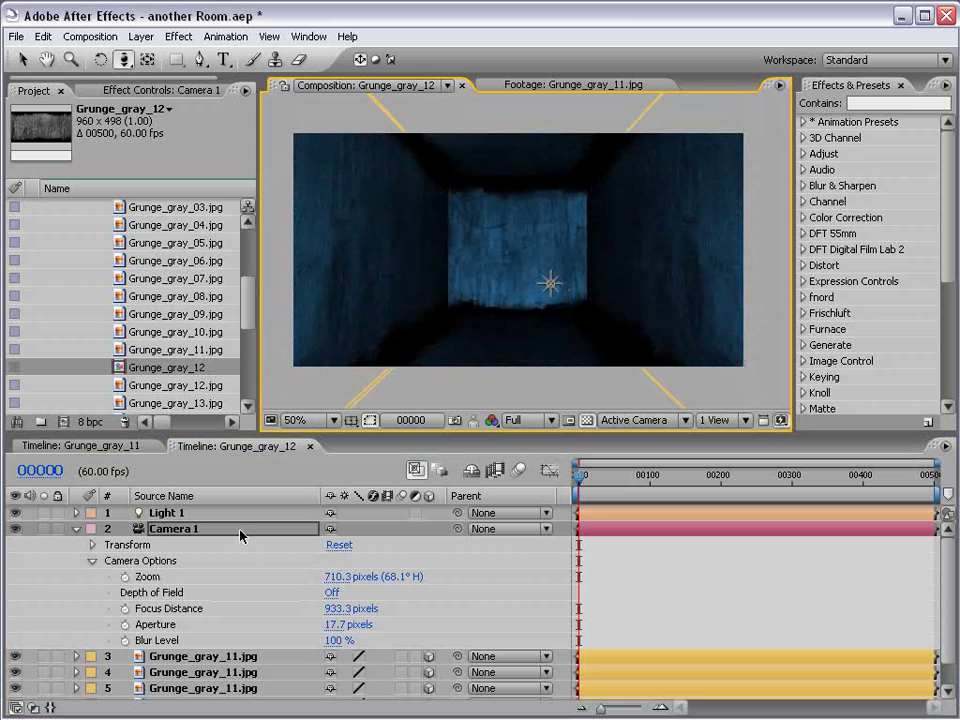
Step: Raise Light 1's intensity to 250%
{"action": "left_click", "coordinate": [77, 513]}
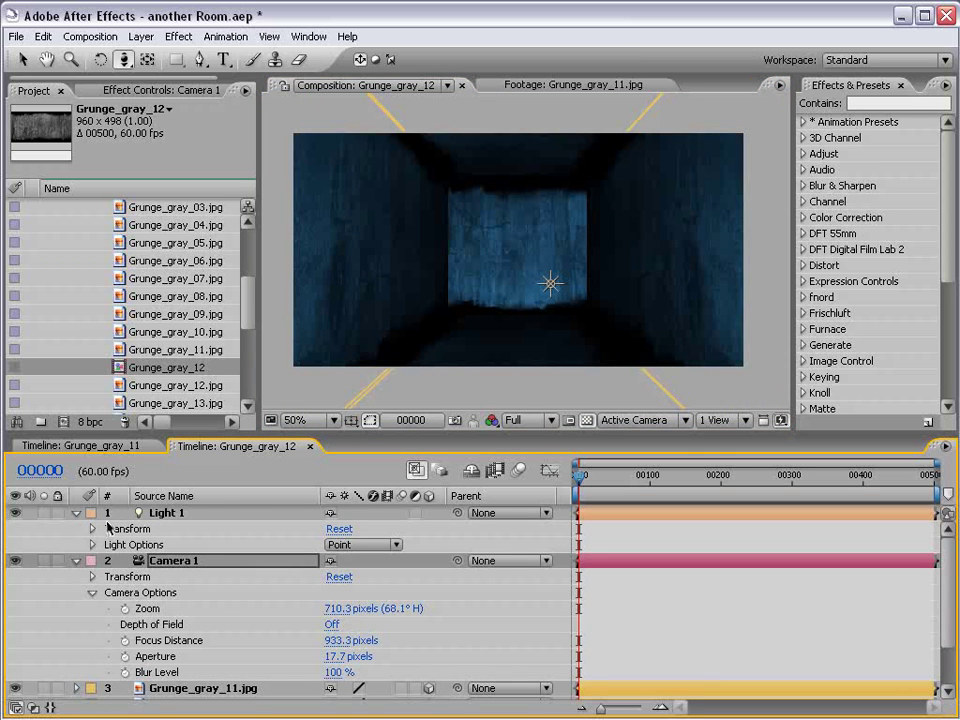
{"action": "left_click", "coordinate": [154, 513]}
{"action": "left_click", "coordinate": [93, 529]}
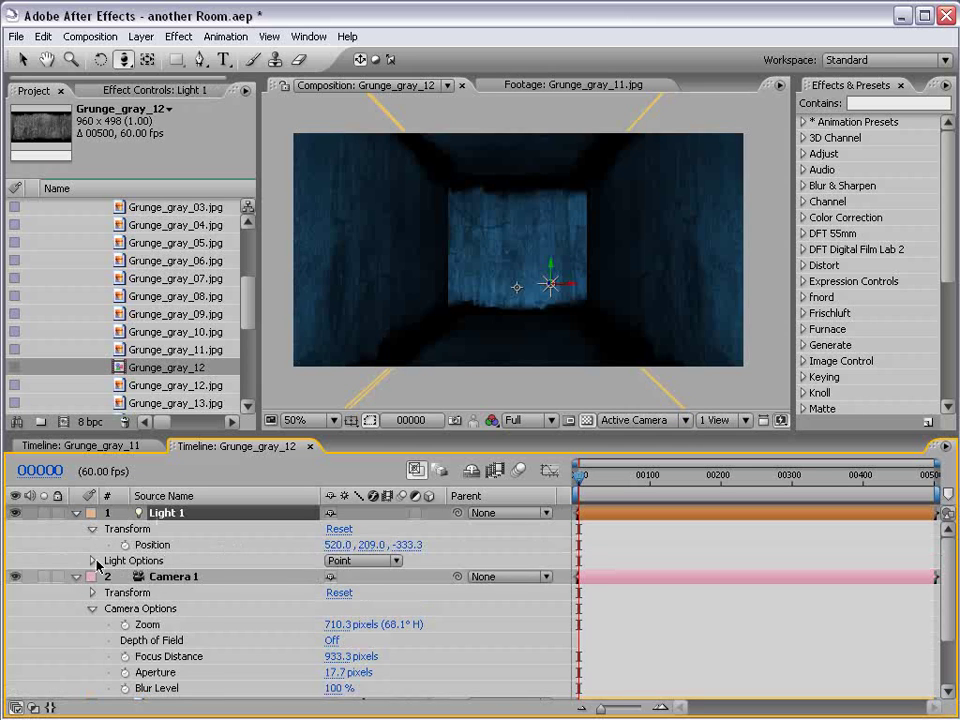
{"action": "left_click", "coordinate": [93, 561]}
{"action": "left_click_drag", "start_coordinate": [332, 577], "coordinate": [404, 560]}
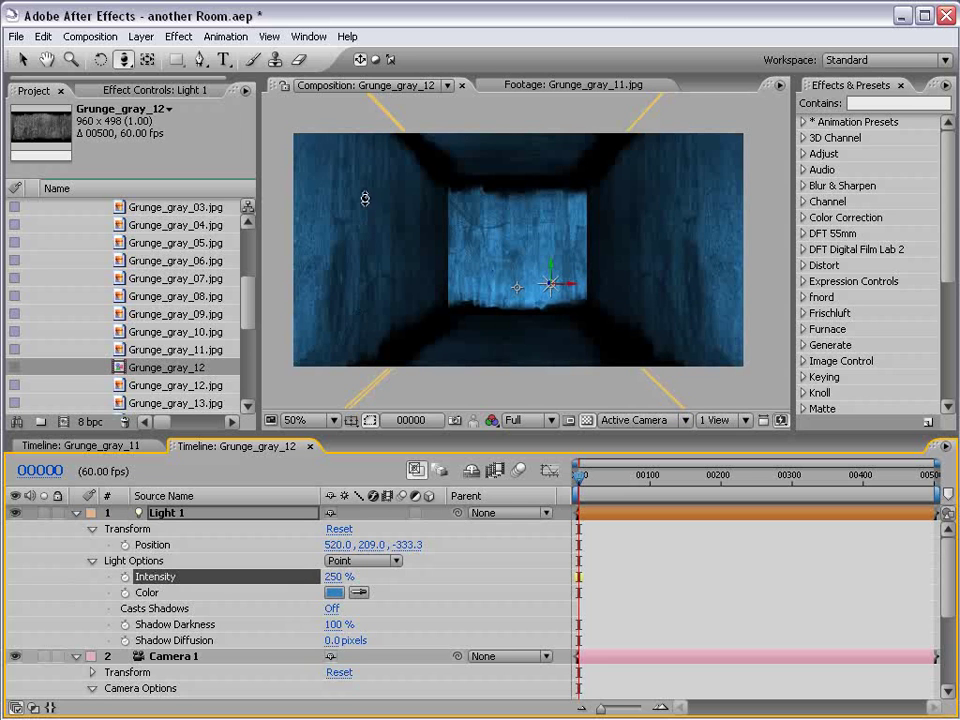
Step: Raise Light 1 vertically to position 520, 157, -333.3 and collapse the light and camera properties
{"action": "key", "text": "v"}
{"action": "left_click_drag", "start_coordinate": [553, 274], "coordinate": [552, 240]}
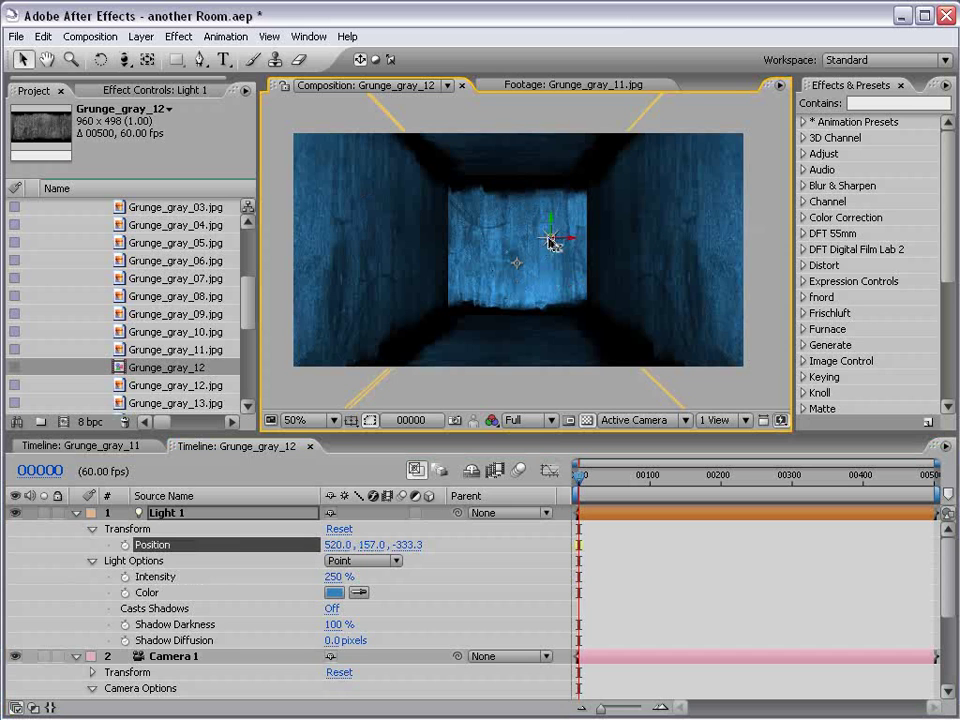
{"action": "left_click", "coordinate": [76, 513]}
{"action": "left_click", "coordinate": [76, 528]}
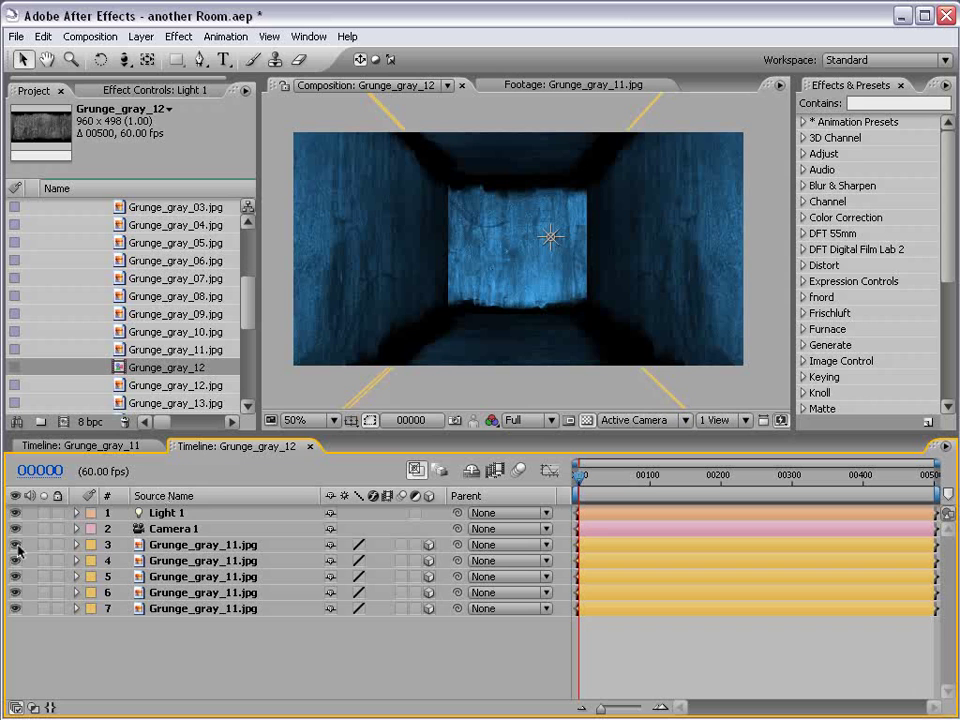
Step: Rename the first Grunge_gray_11.jpg layer, layer 3, as Back Wall
{"action": "left_click", "coordinate": [160, 546]}
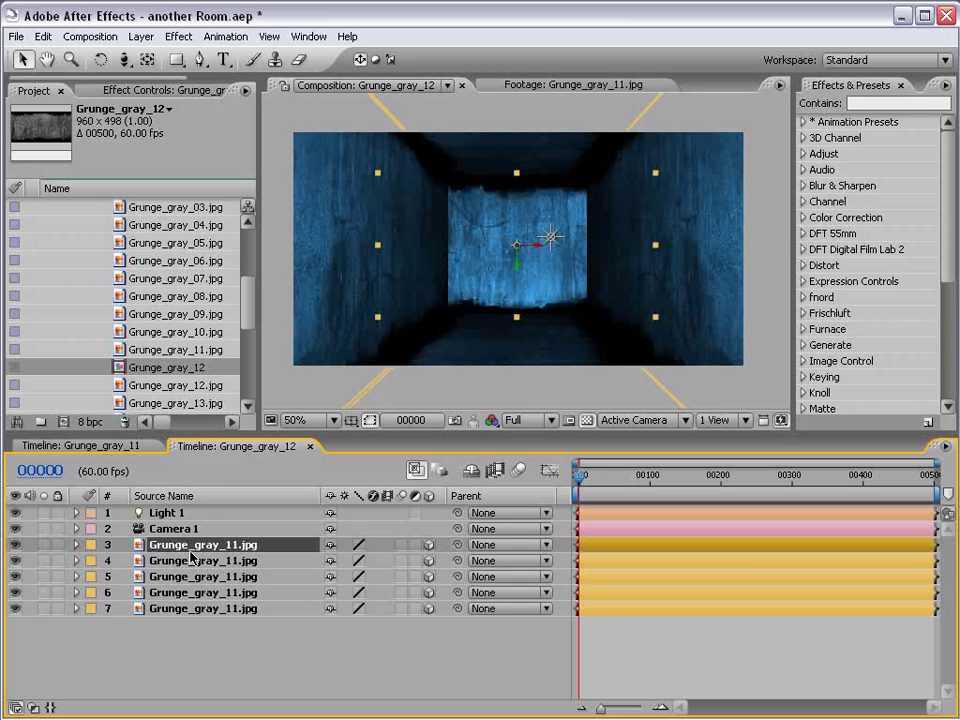
{"action": "key", "text": "Return"}
{"action": "type", "text": "Back Wal"}
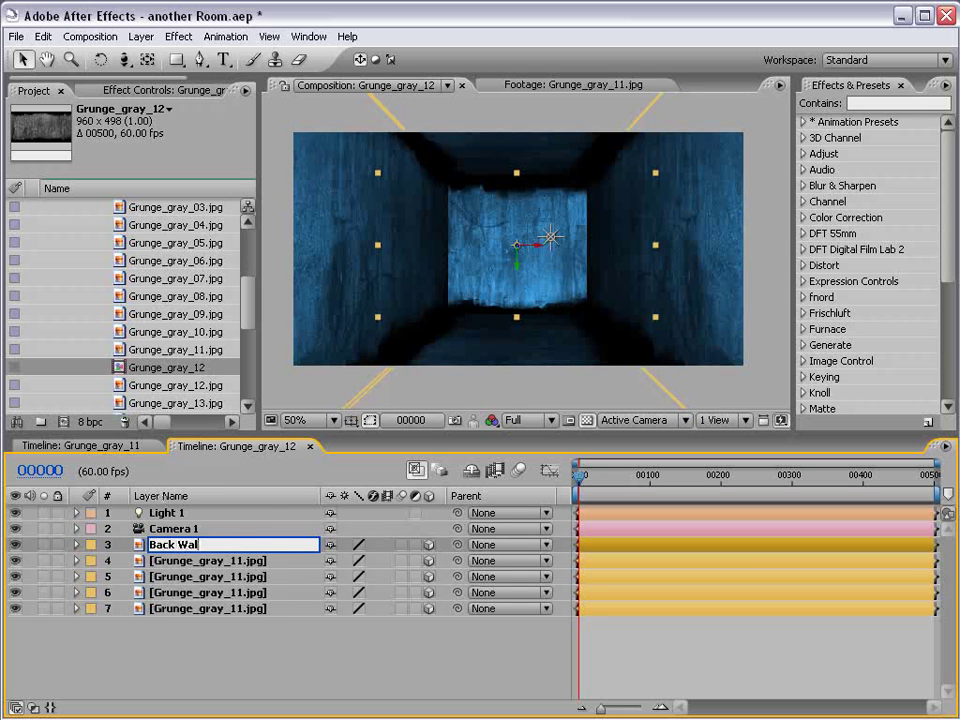
{"action": "type", "text": "l"}
{"action": "key", "text": "Return"}
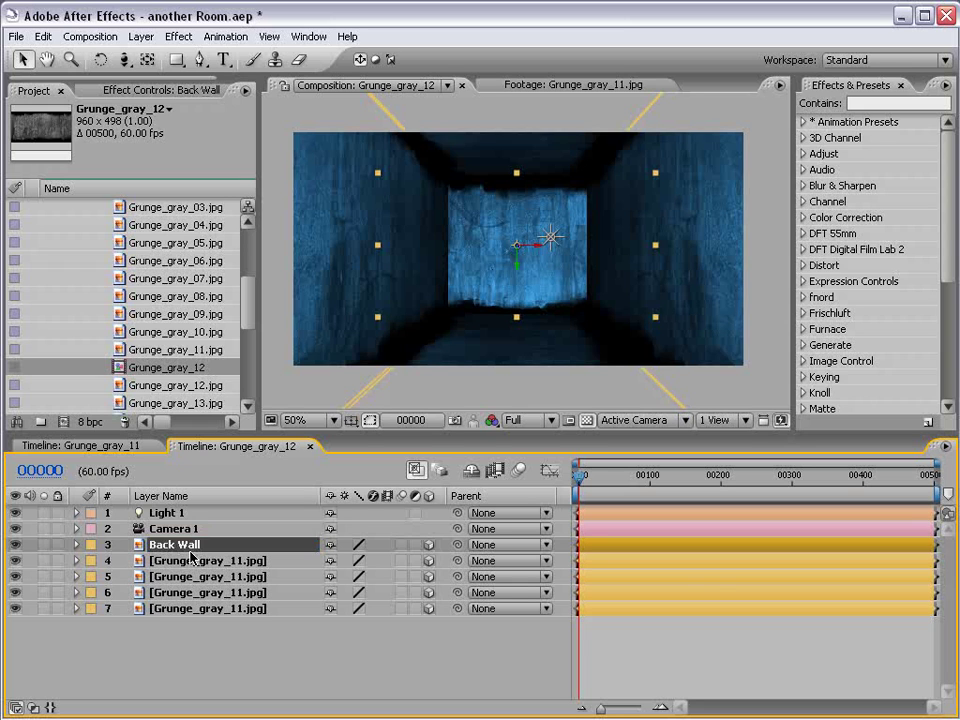
{"action": "key", "text": "Return"}
{"action": "left_click", "coordinate": [320, 672]}
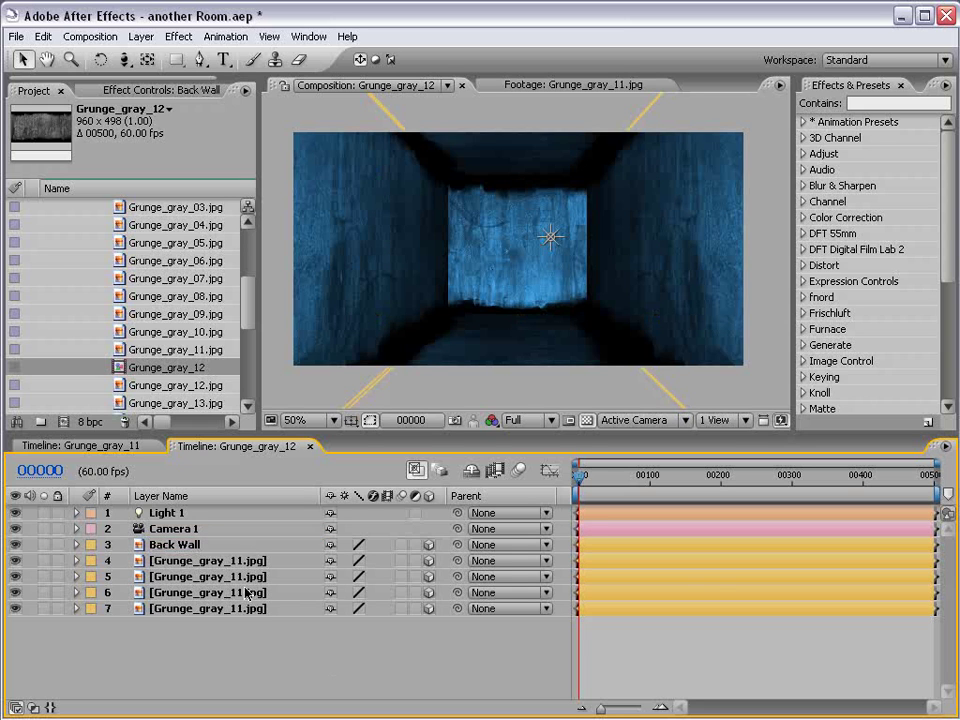
Step: Switch the time display to timecode and back to frames while scrubbing the timeline, ending at frame 0
{"action": "left_click_drag", "start_coordinate": [591, 480], "coordinate": [648, 476]}
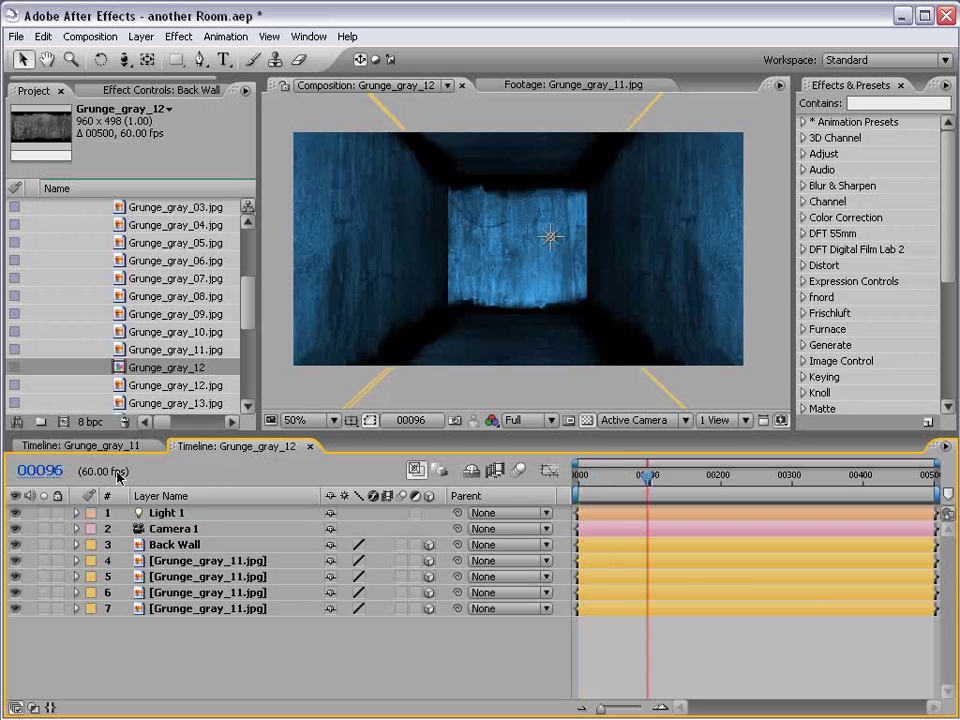
{"action": "key", "text": "Home"}
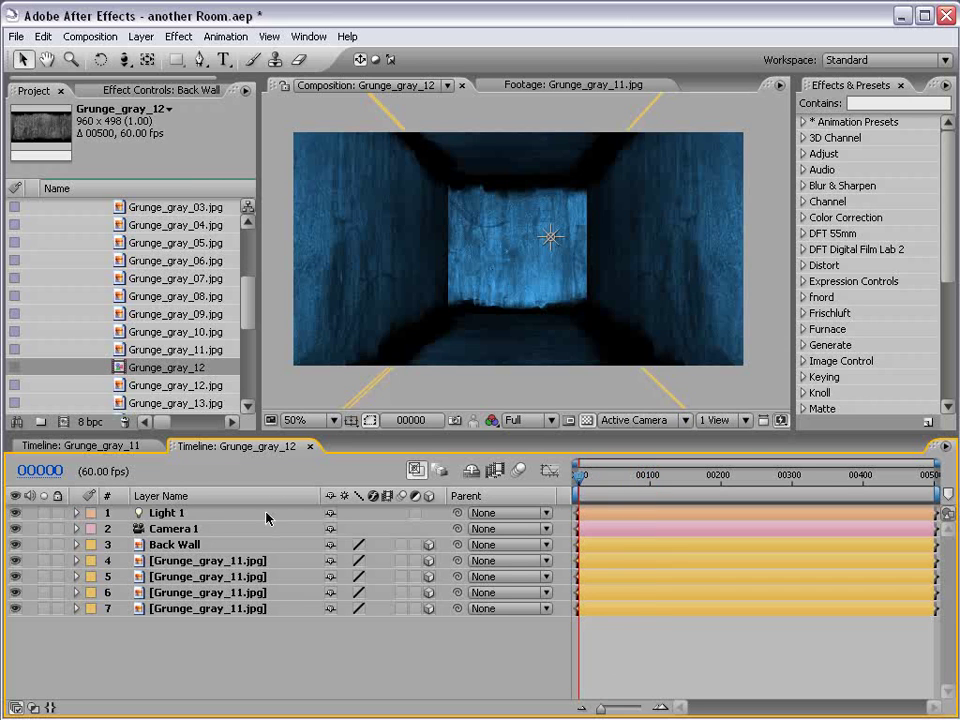
{"action": "left_click", "coordinate": [45, 472], "text": "ctrl"}
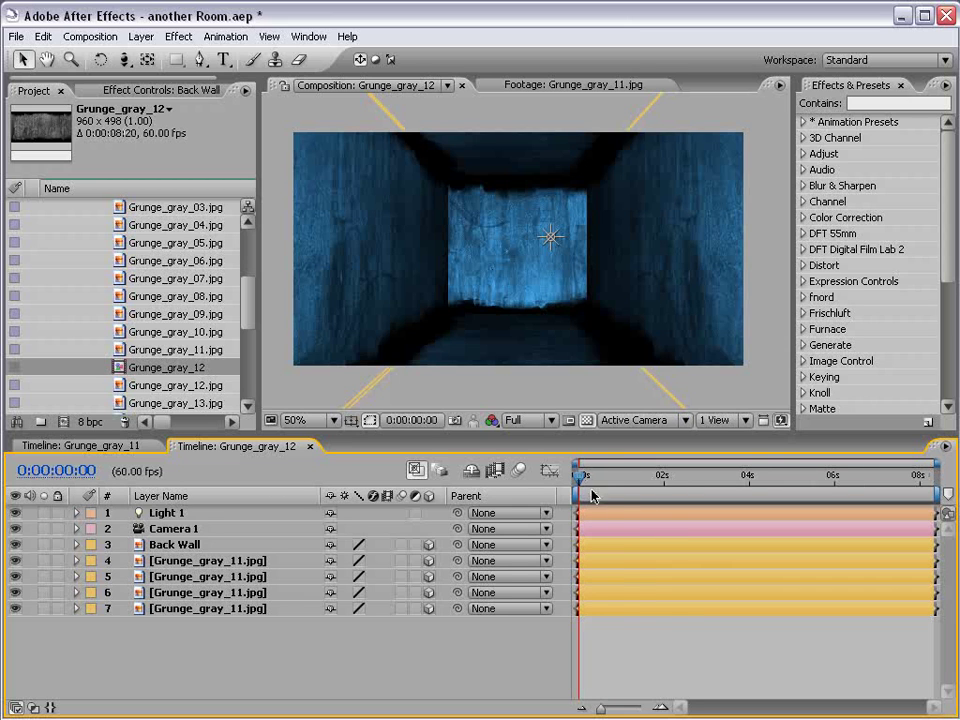
{"action": "left_click_drag", "start_coordinate": [580, 478], "coordinate": [672, 478]}
{"action": "left_click", "coordinate": [60, 470], "text": "ctrl"}
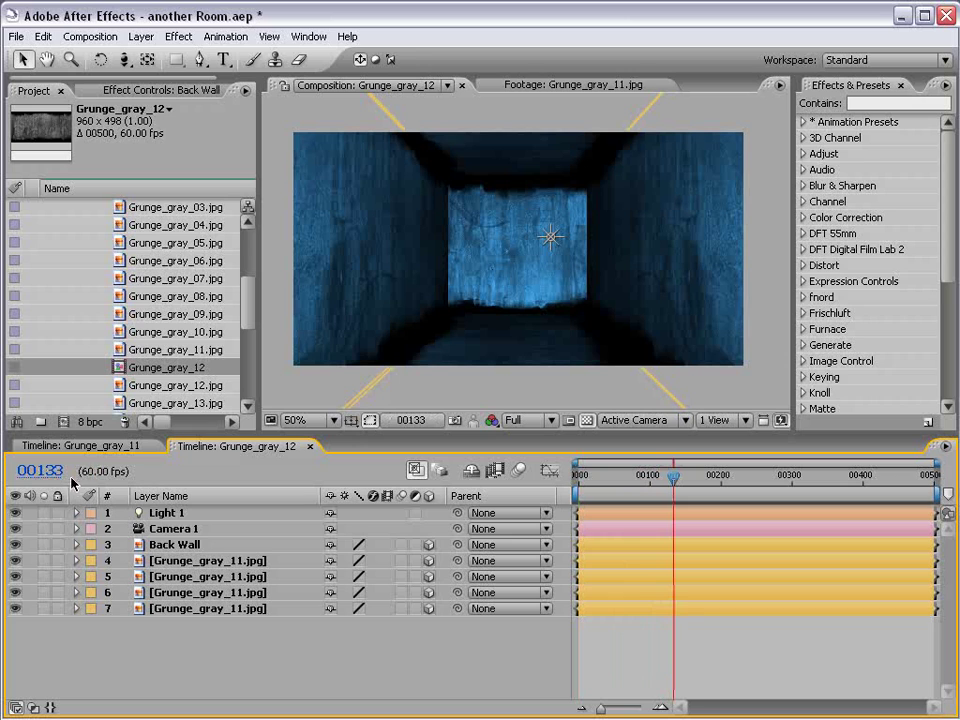
{"action": "left_click_drag", "start_coordinate": [673, 476], "coordinate": [578, 478]}
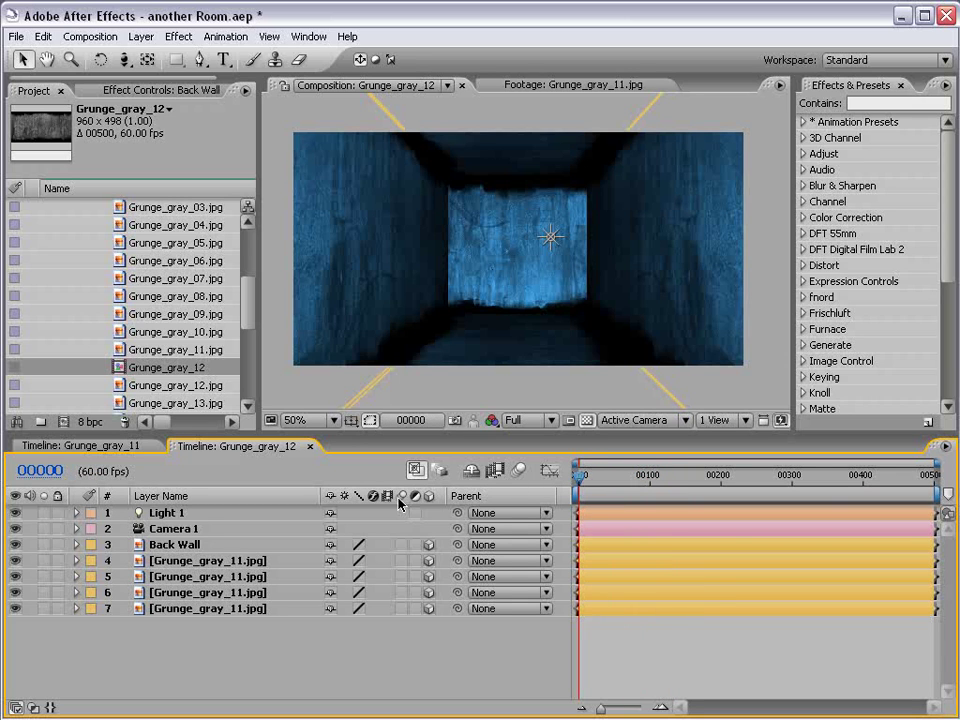
Step: Hide the Back Wall layer to open up the end of the corridor
{"action": "left_click", "coordinate": [165, 544]}
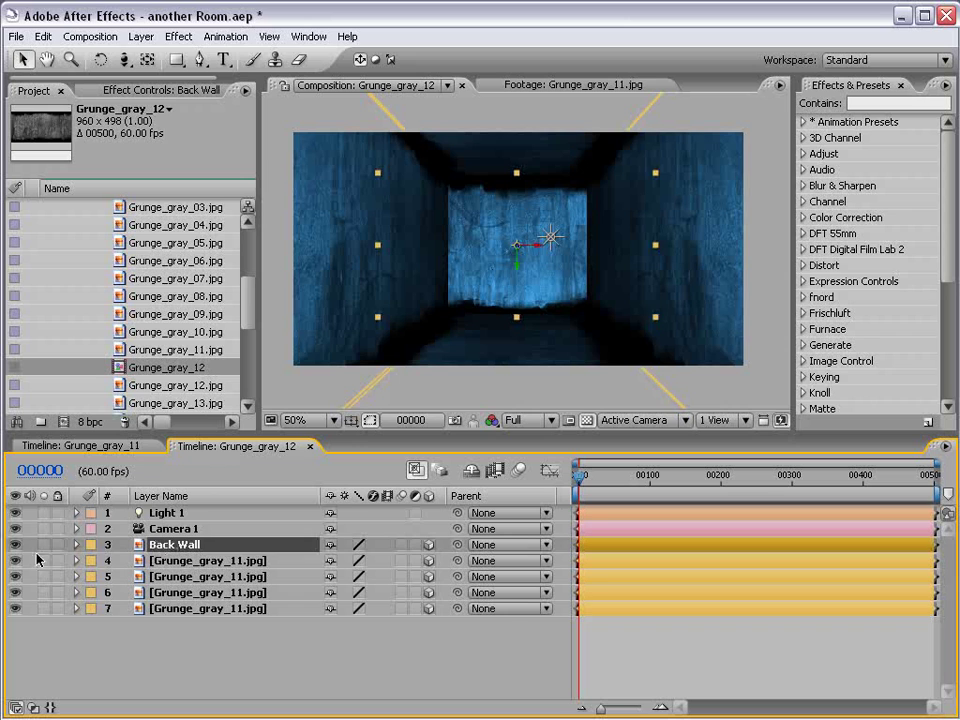
{"action": "left_click", "coordinate": [15, 545]}
{"action": "left_click", "coordinate": [207, 646]}
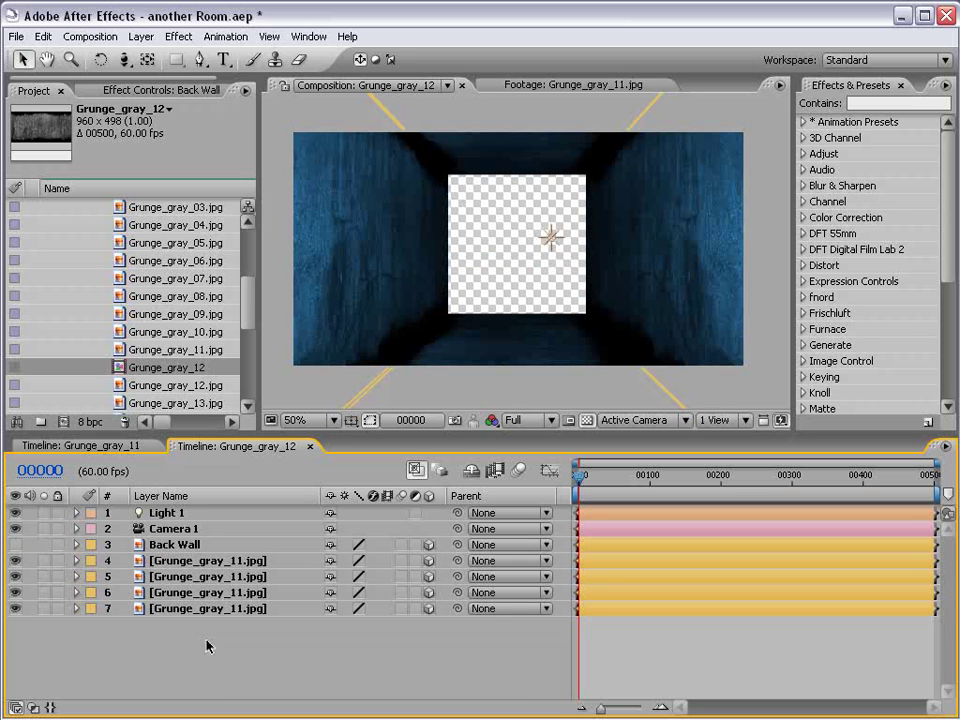
Step: Apply the Motion Tile effect to the ceiling layer (layer 4) and set its Output Width to 500
{"action": "left_click", "coordinate": [210, 564]}
{"action": "left_click", "coordinate": [870, 103]}
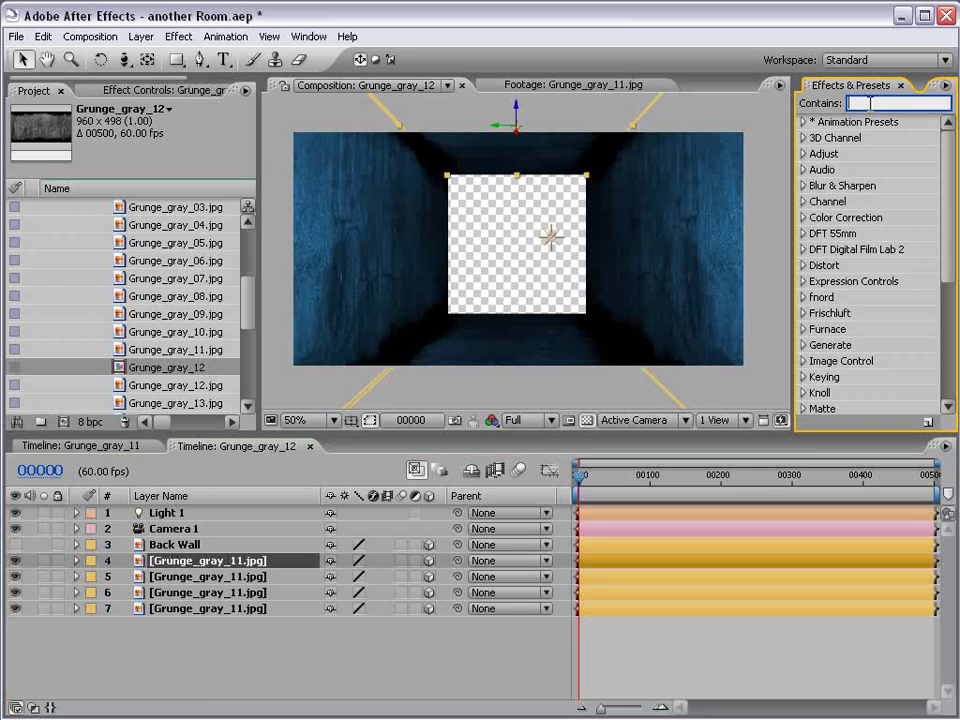
{"action": "type", "text": "motion"}
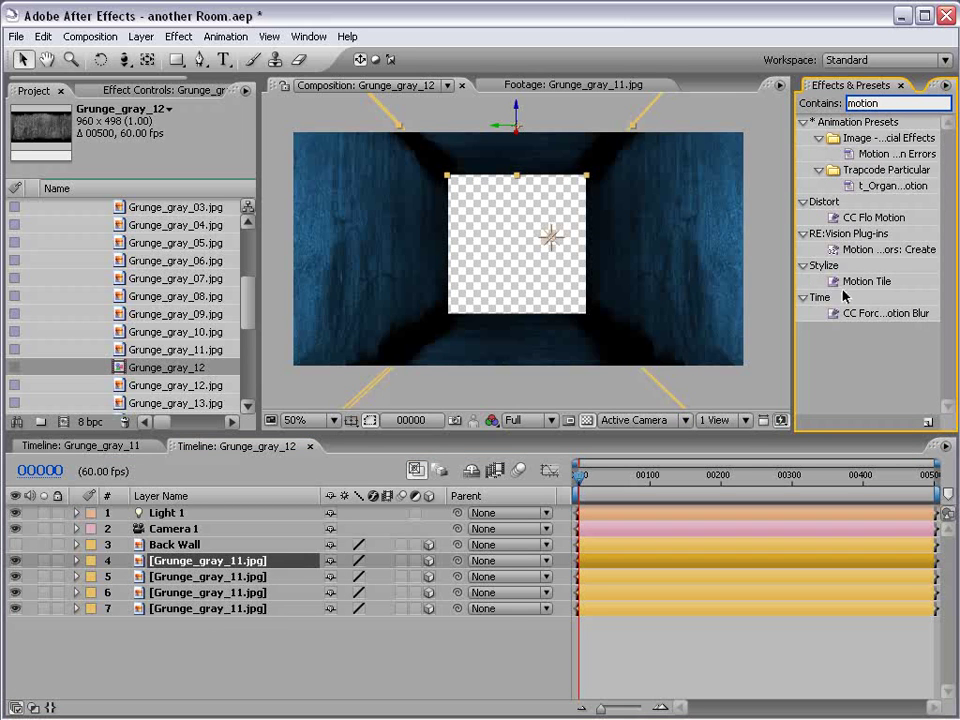
{"action": "left_click", "coordinate": [862, 283]}
{"action": "left_click_drag", "start_coordinate": [866, 285], "coordinate": [193, 565]}
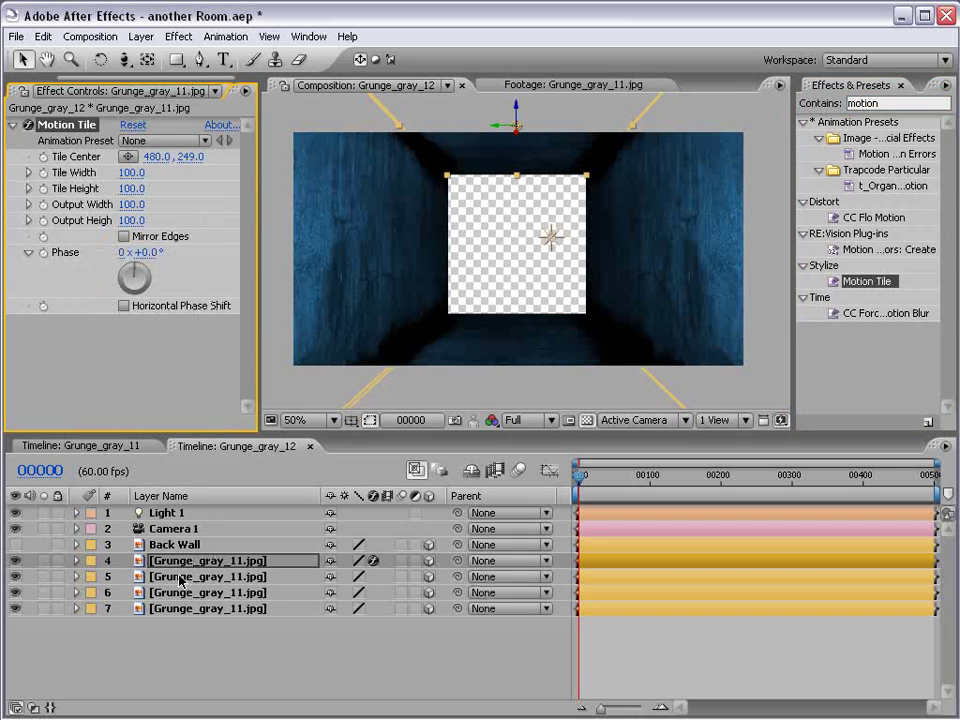
{"action": "left_click", "coordinate": [113, 353]}
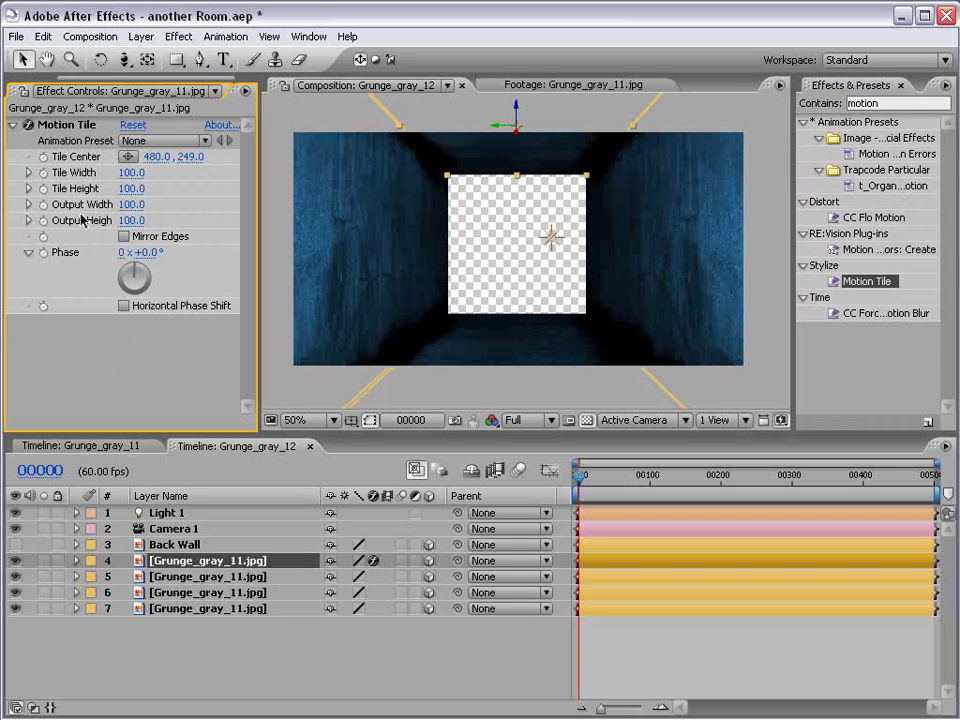
{"action": "left_click", "coordinate": [128, 205]}
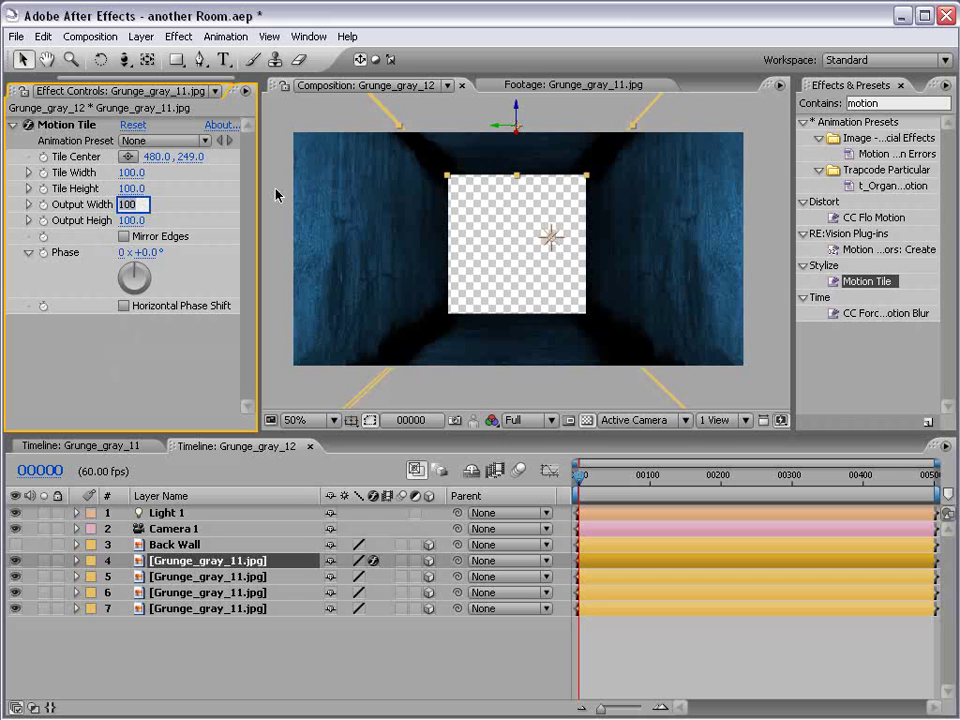
{"action": "type", "text": "5"}
{"action": "key", "text": "Return"}
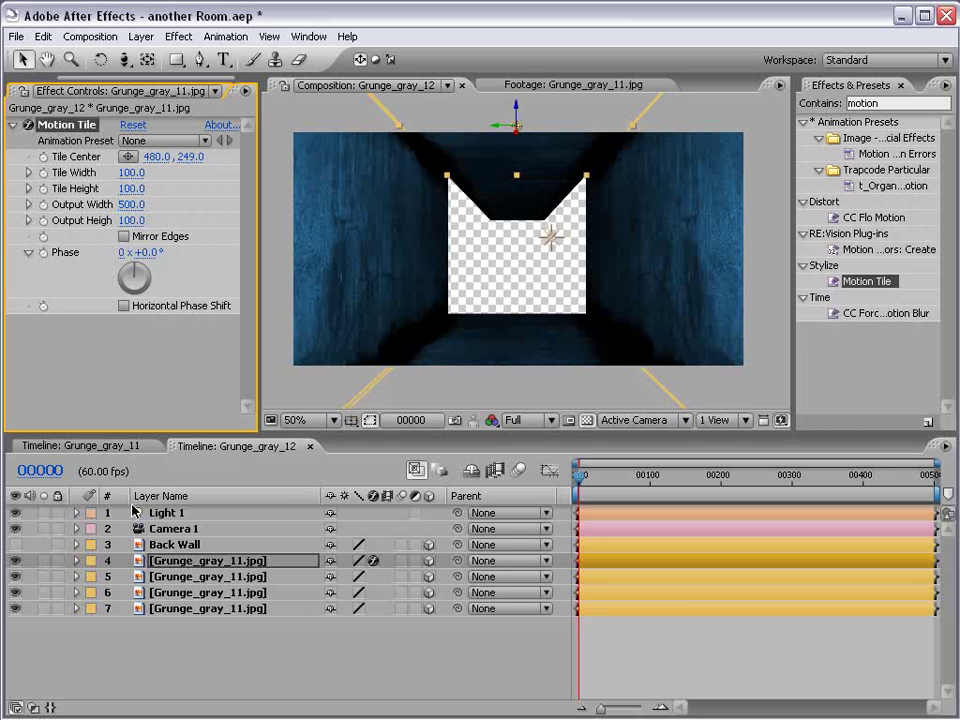
Step: Paste the ceiling's Motion Tile effect onto the other three wall and floor layers, 5 to 7
{"action": "left_click", "coordinate": [210, 578]}
{"action": "left_click", "coordinate": [208, 607], "text": "shift"}
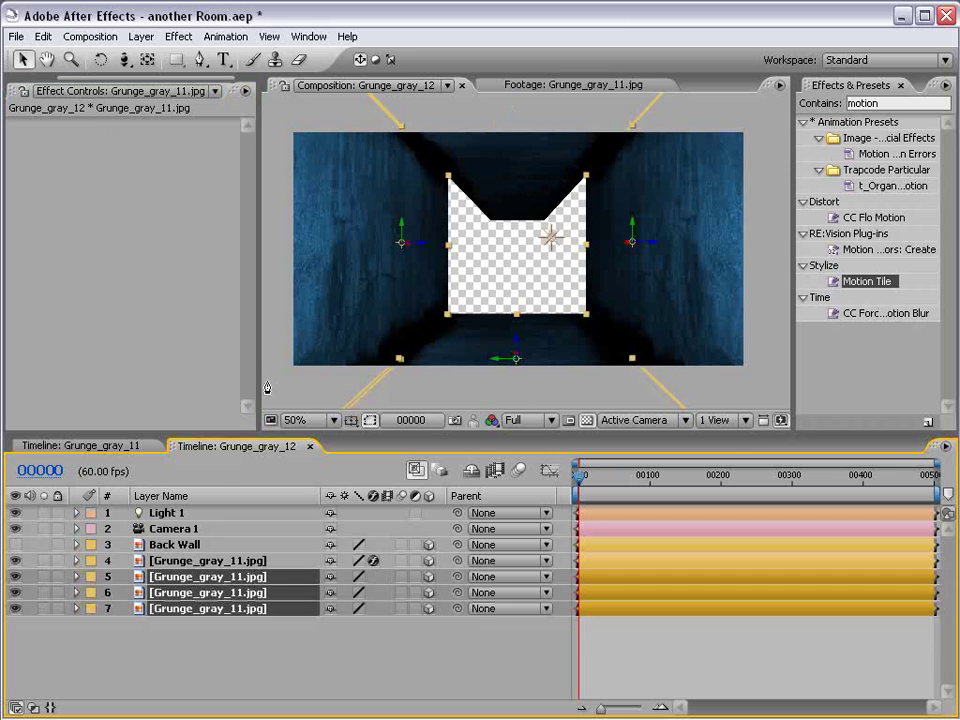
{"action": "key", "text": "ctrl+v"}
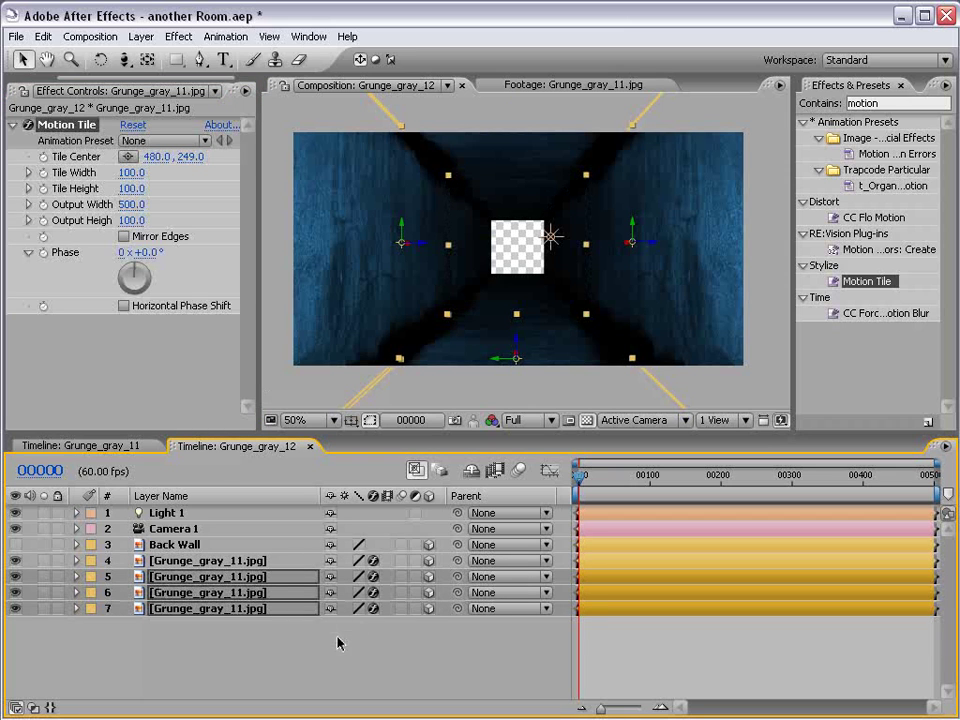
{"action": "left_click", "coordinate": [338, 643]}
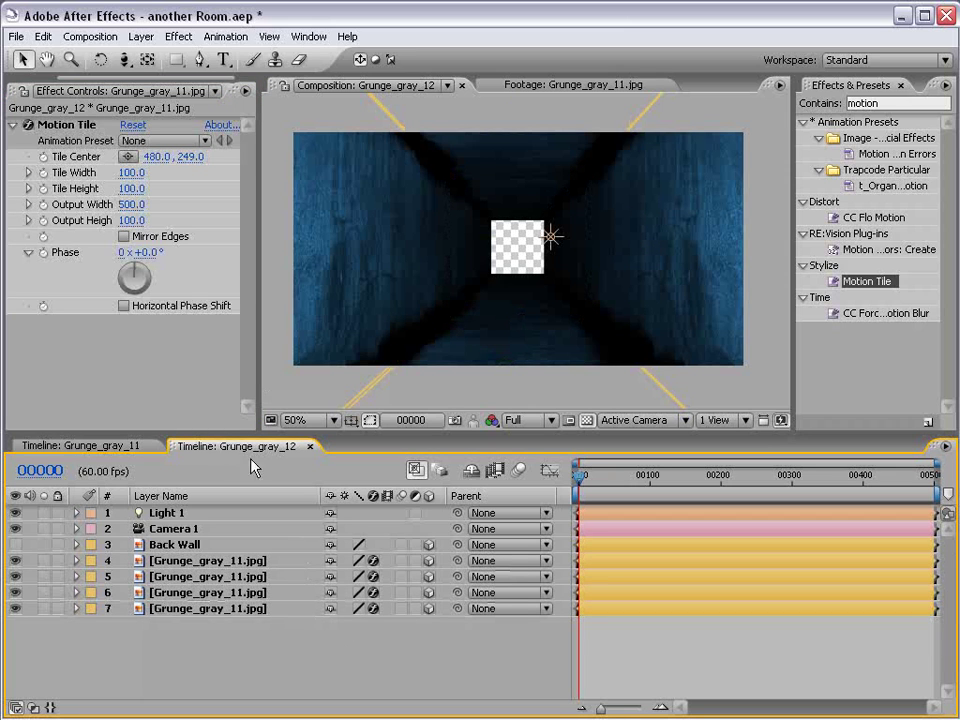
Step: Show the Back Wall layer again and push it back in Z to close the far end of the extended corridor
{"action": "left_click", "coordinate": [179, 543]}
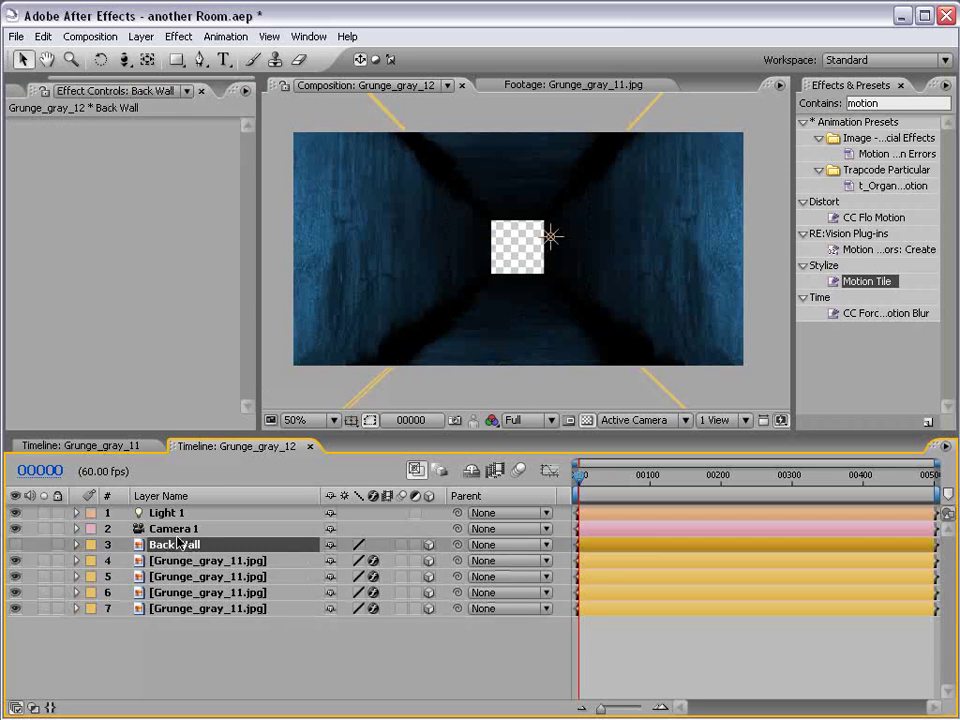
{"action": "left_click", "coordinate": [15, 545]}
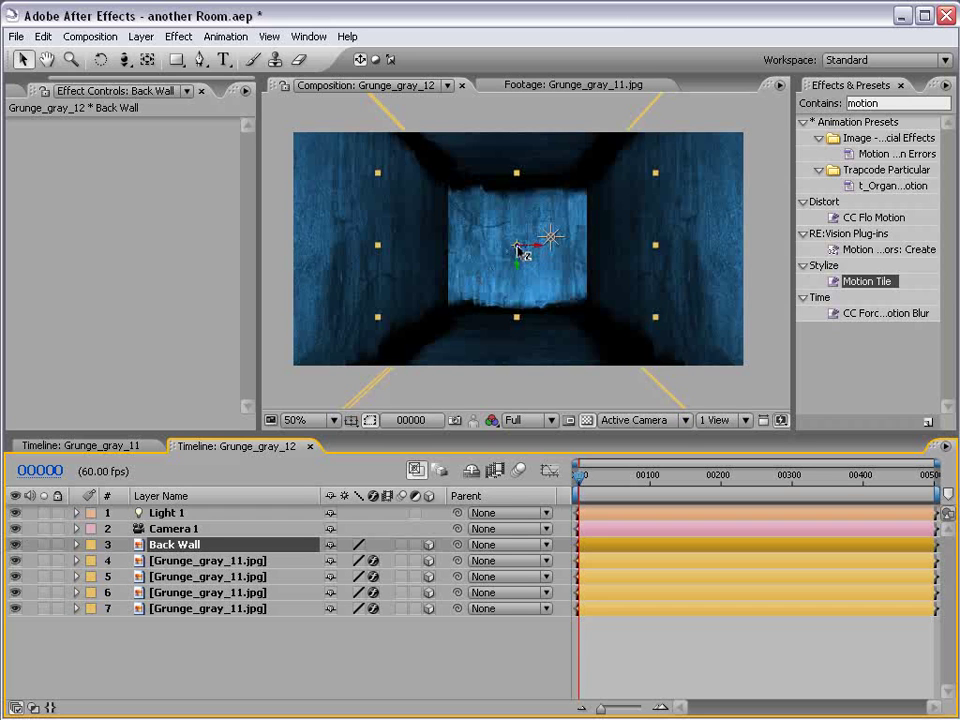
{"action": "left_click_drag", "start_coordinate": [518, 250], "coordinate": [414, 336]}
{"action": "left_click", "coordinate": [621, 634]}
{"action": "left_click", "coordinate": [564, 336]}
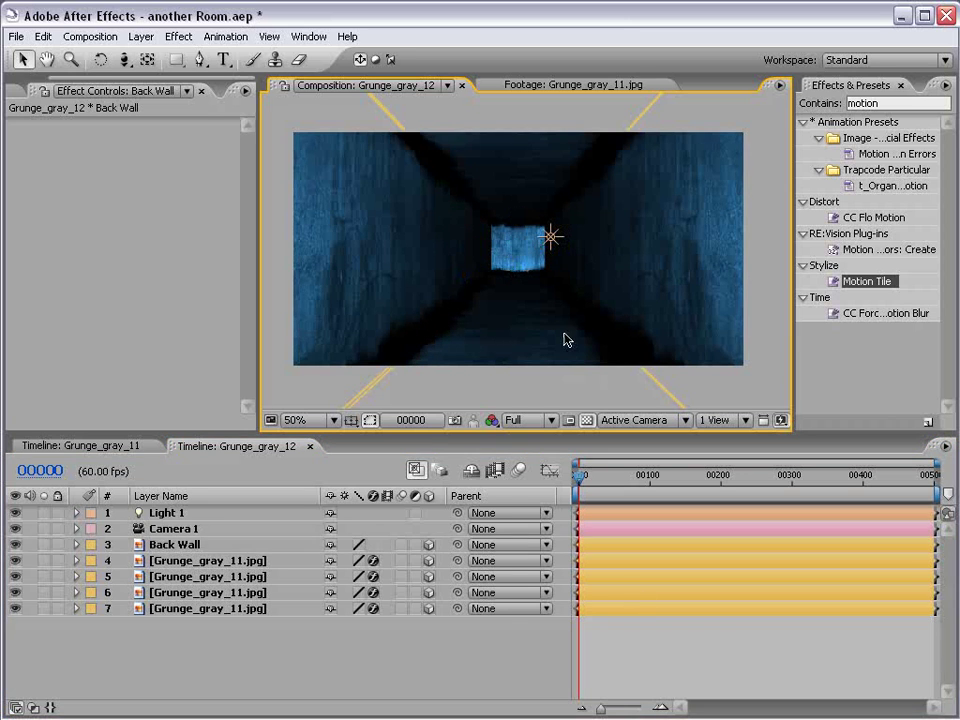
Step: Move Camera 1 along the extended corridor with Track Z, keeping the tiled walls filling the frame
{"action": "left_click", "coordinate": [124, 60]}
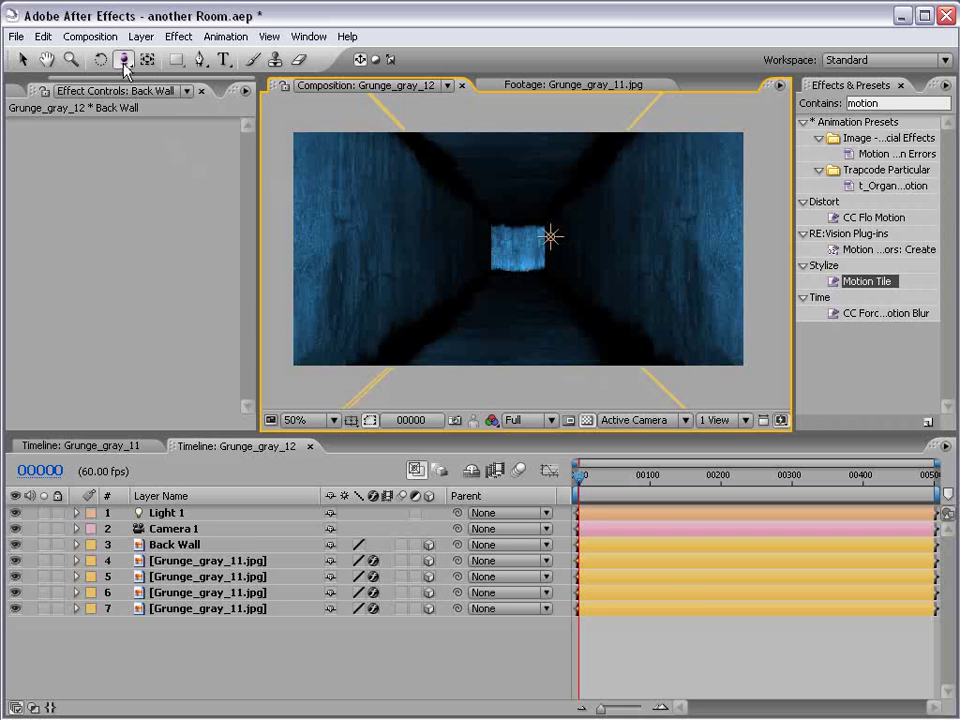
{"action": "key", "text": "c"}
{"action": "key", "text": "c"}
{"action": "left_click_drag", "start_coordinate": [534, 272], "coordinate": [543, 529]}
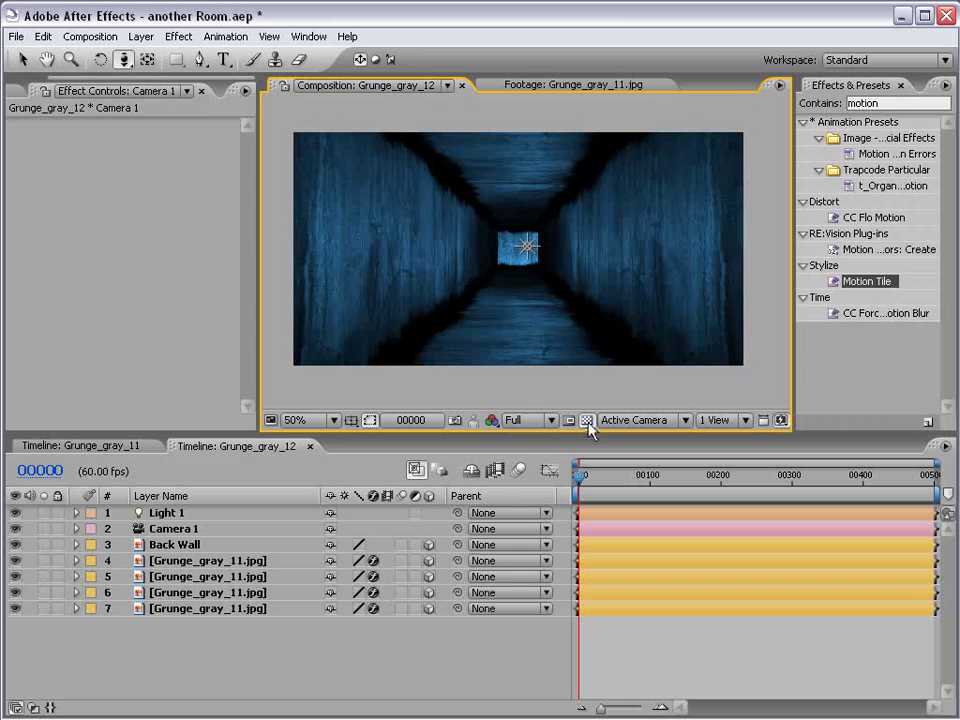
{"action": "left_click_drag", "start_coordinate": [475, 283], "coordinate": [503, 561]}
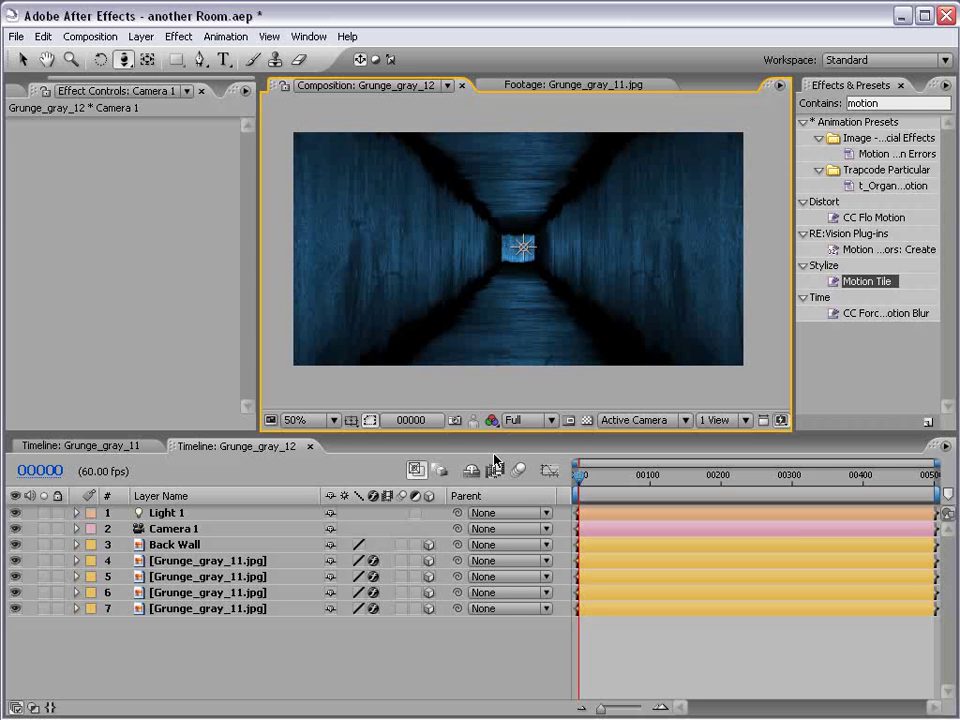
{"action": "left_click_drag", "start_coordinate": [498, 333], "coordinate": [560, 290]}
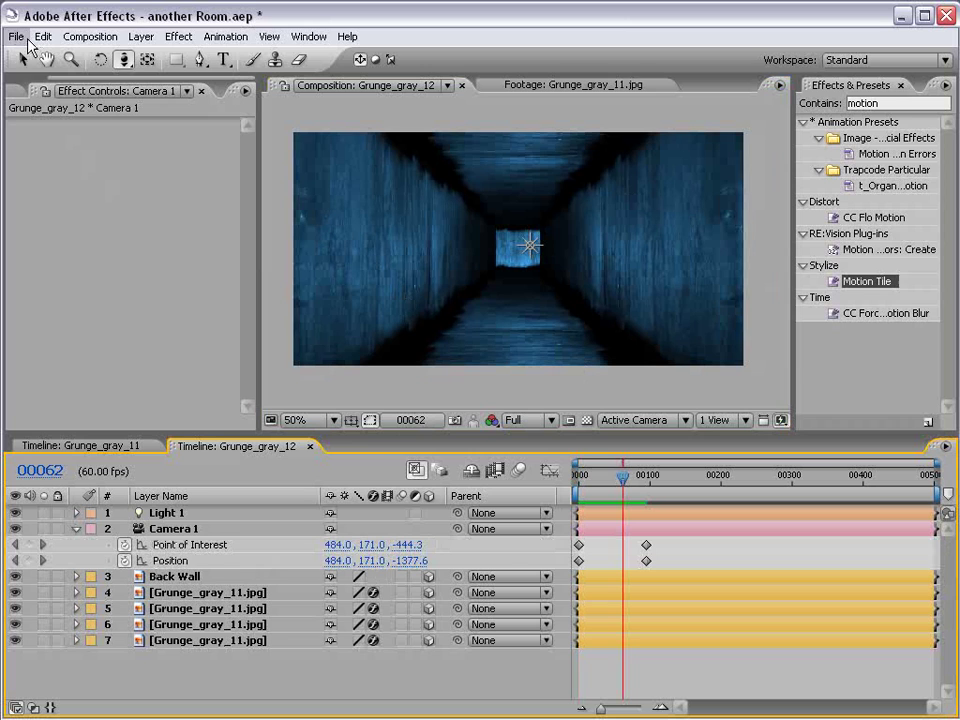
Step: Hide and reshow the left wall layer (layer 7) to check which surface it is
{"action": "left_click", "coordinate": [25, 61]}
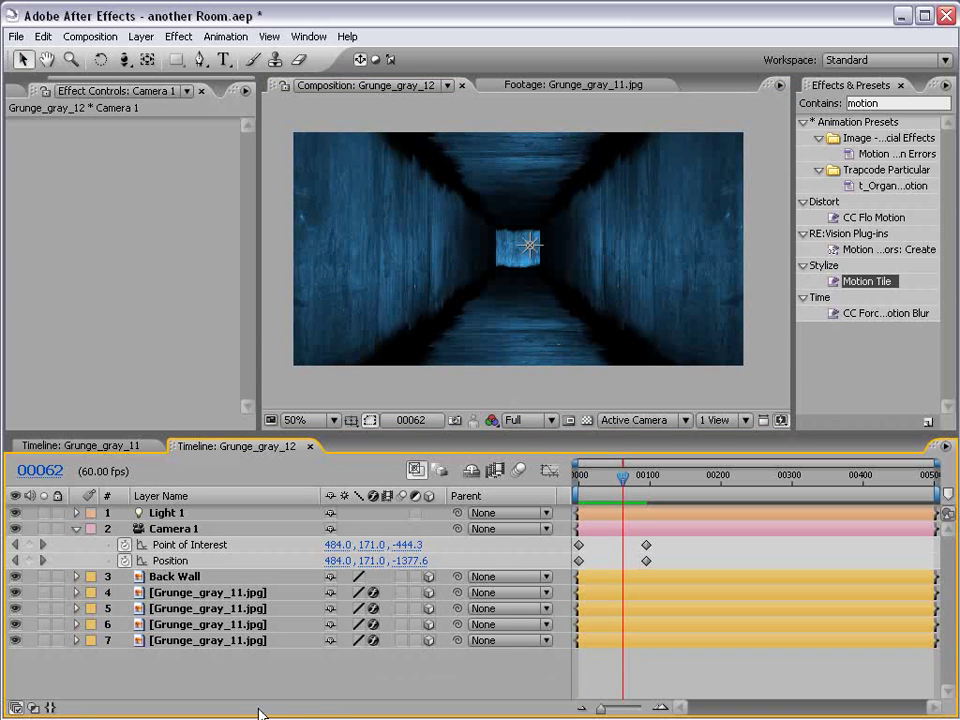
{"action": "left_click", "coordinate": [200, 640]}
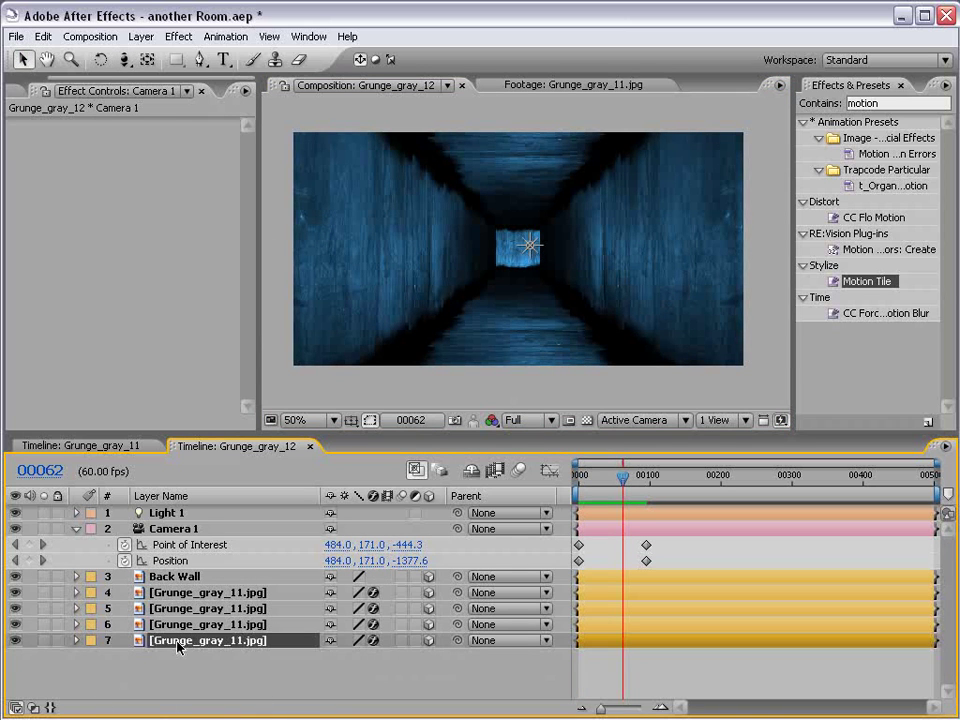
{"action": "left_click", "coordinate": [15, 640]}
{"action": "left_click", "coordinate": [15, 640]}
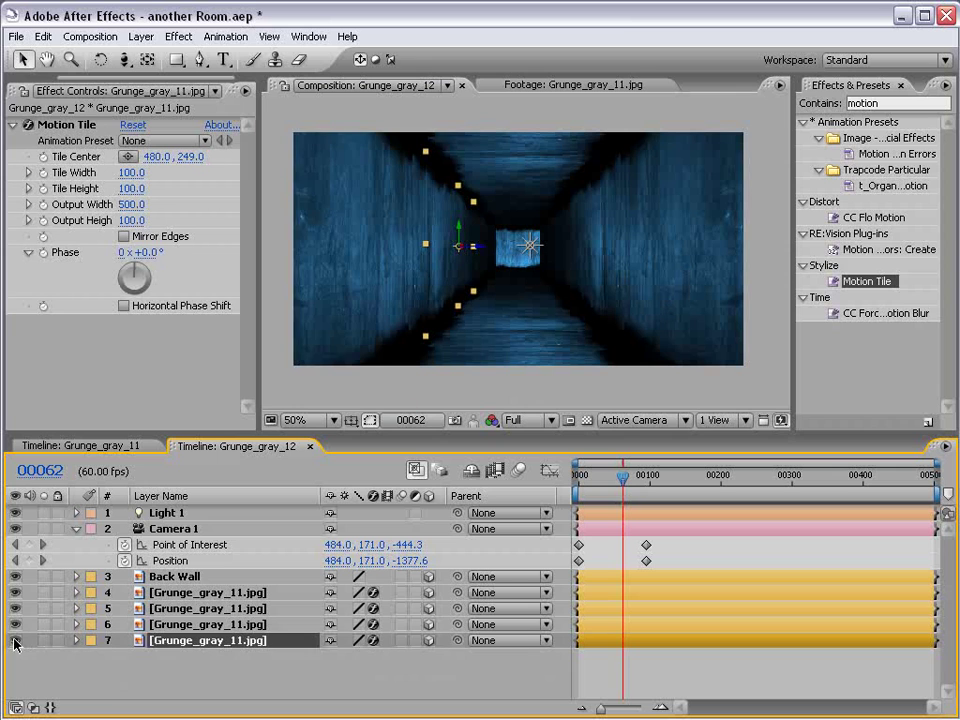
Step: Apply the Exposure color correction effect to the Back Wall layer
{"action": "left_click", "coordinate": [190, 577]}
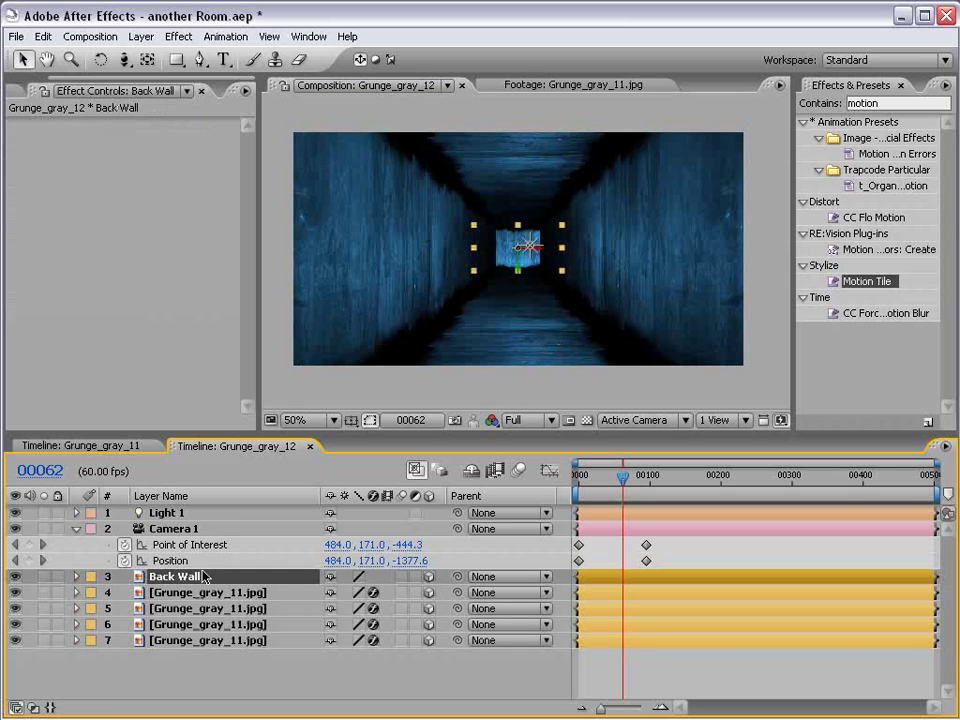
{"action": "left_click", "coordinate": [178, 36]}
{"action": "mouse_move", "coordinate": [214, 192]}
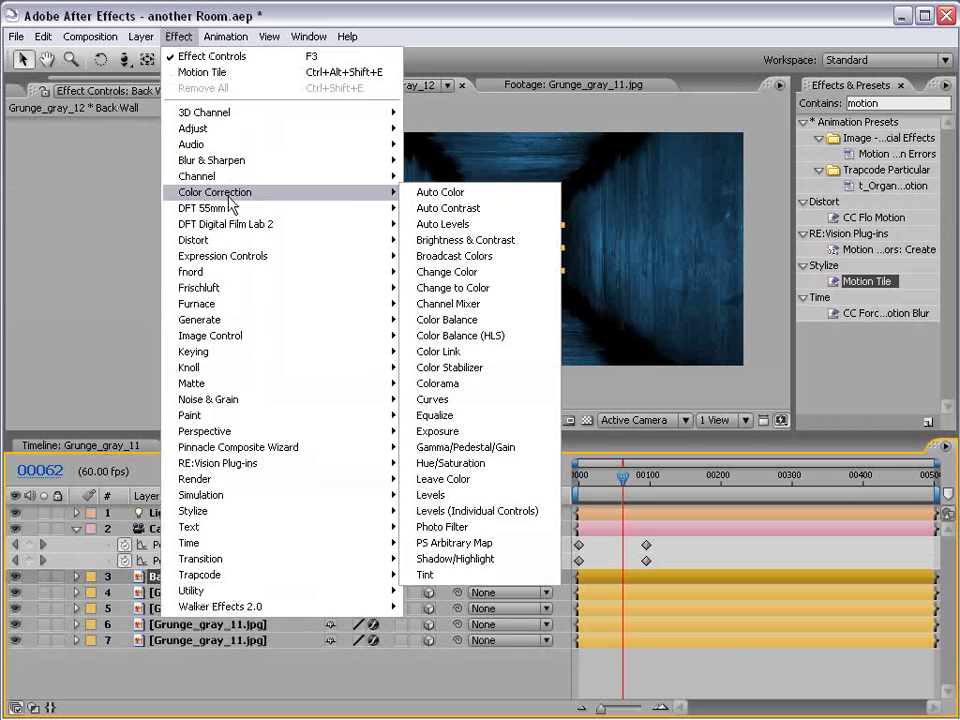
{"action": "left_click", "coordinate": [470, 431]}
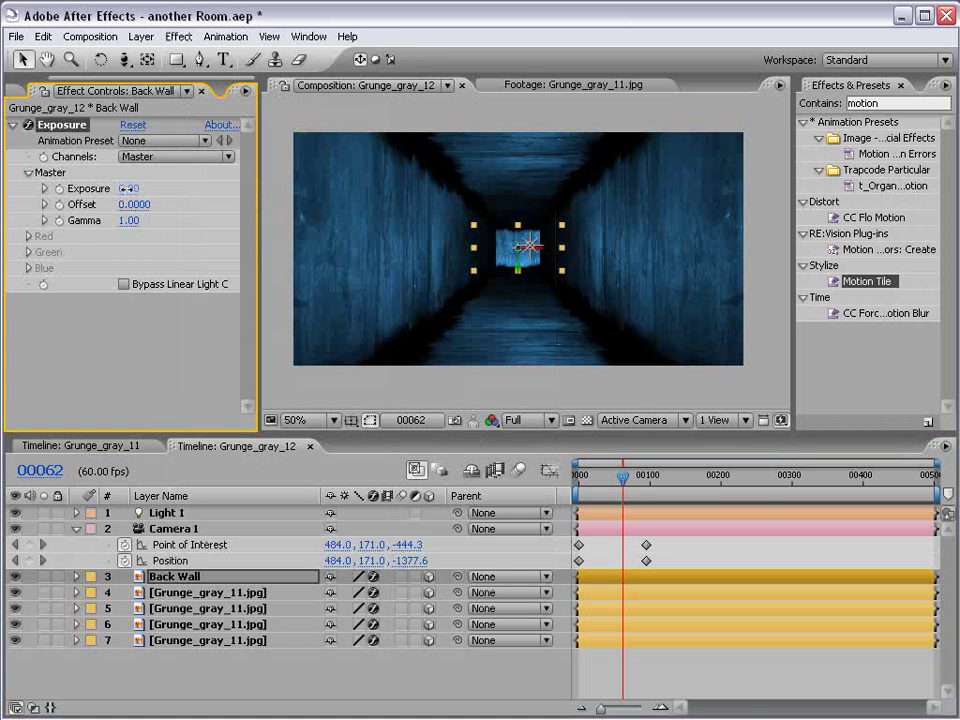
Step: Darken the Back Wall layer by lowering its Exposure to -4.70
{"action": "left_click_drag", "start_coordinate": [128, 188], "coordinate": [90, 190]}
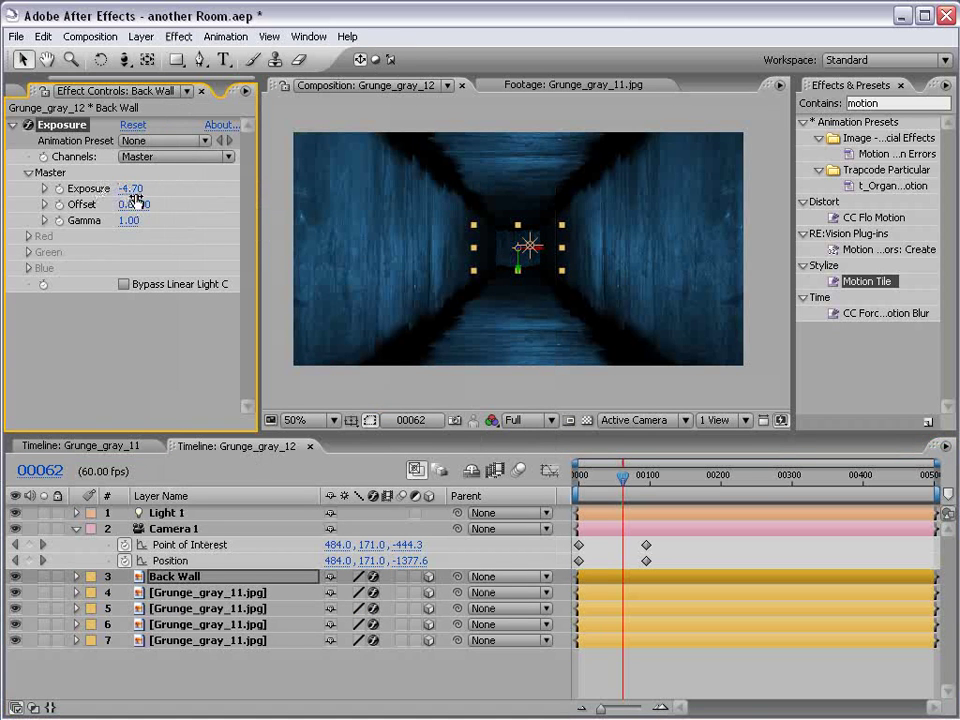
{"action": "left_click", "coordinate": [724, 664]}
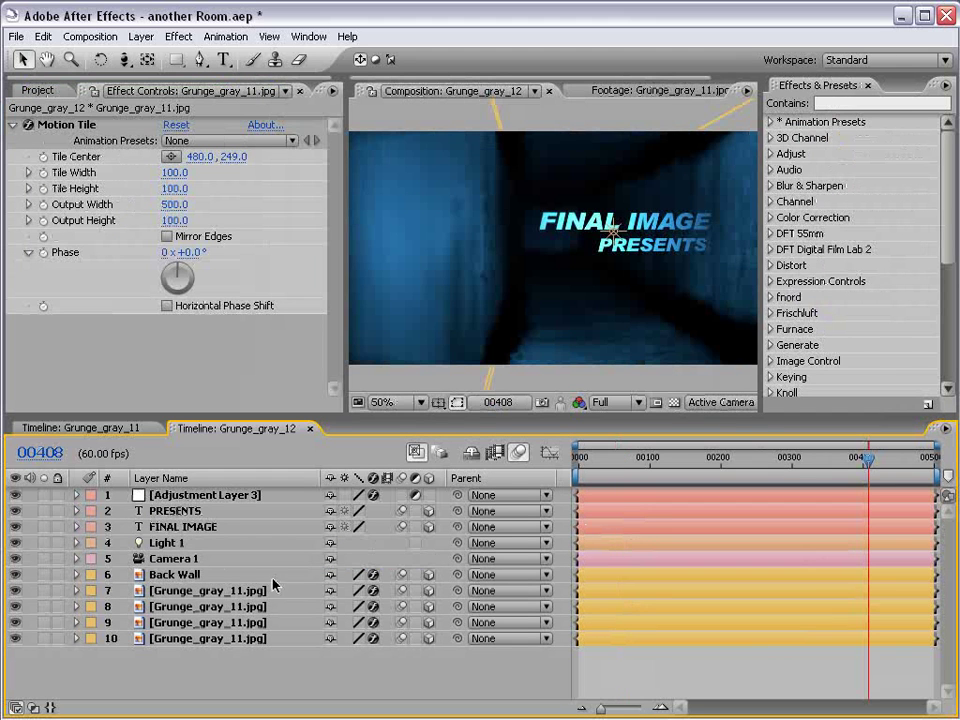
Step: Add a wiggle(3,40) expression to Light 1's Intensity and scrub forward to check the flicker
{"action": "left_click", "coordinate": [76, 543]}
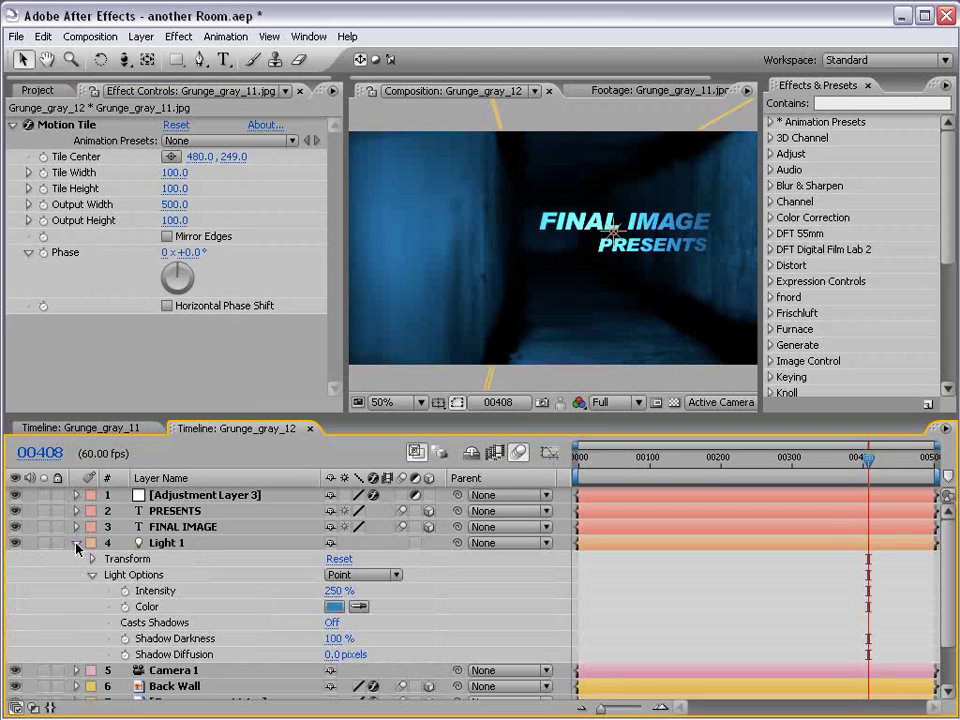
{"action": "scroll", "coordinate": [242, 587], "scroll_direction": "down", "scroll_amount": 1}
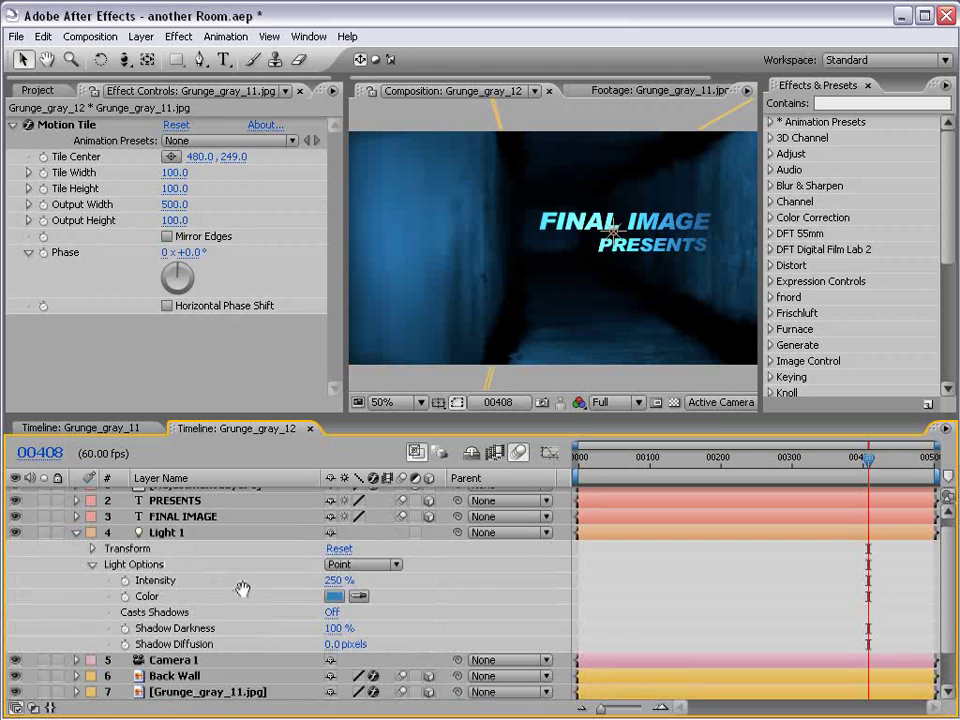
{"action": "left_click", "coordinate": [125, 581], "text": "alt"}
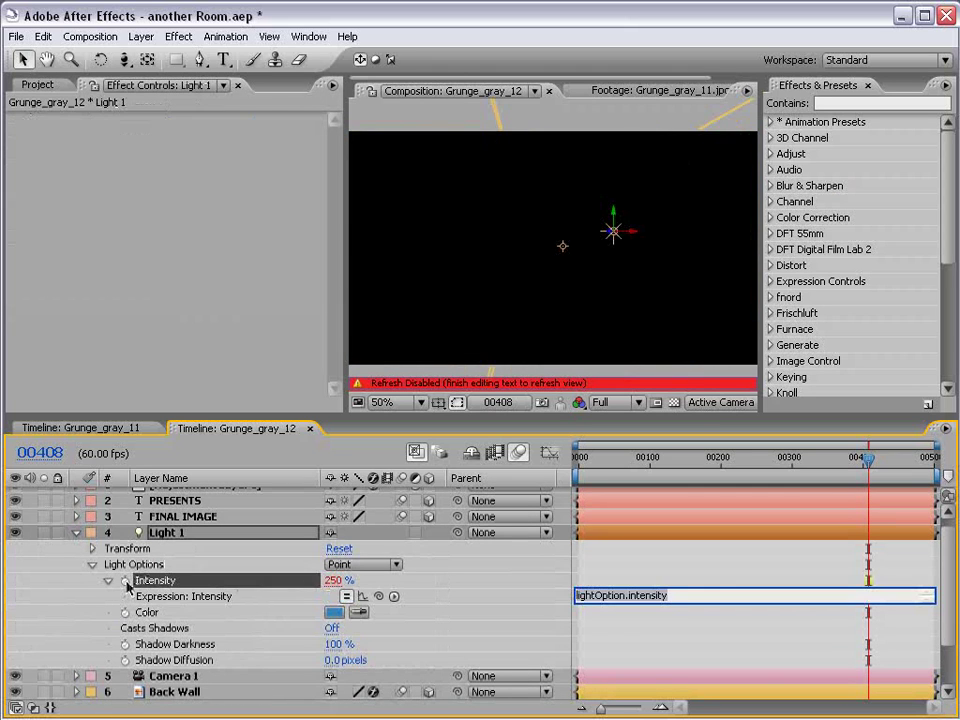
{"action": "type", "text": "wiggle("}
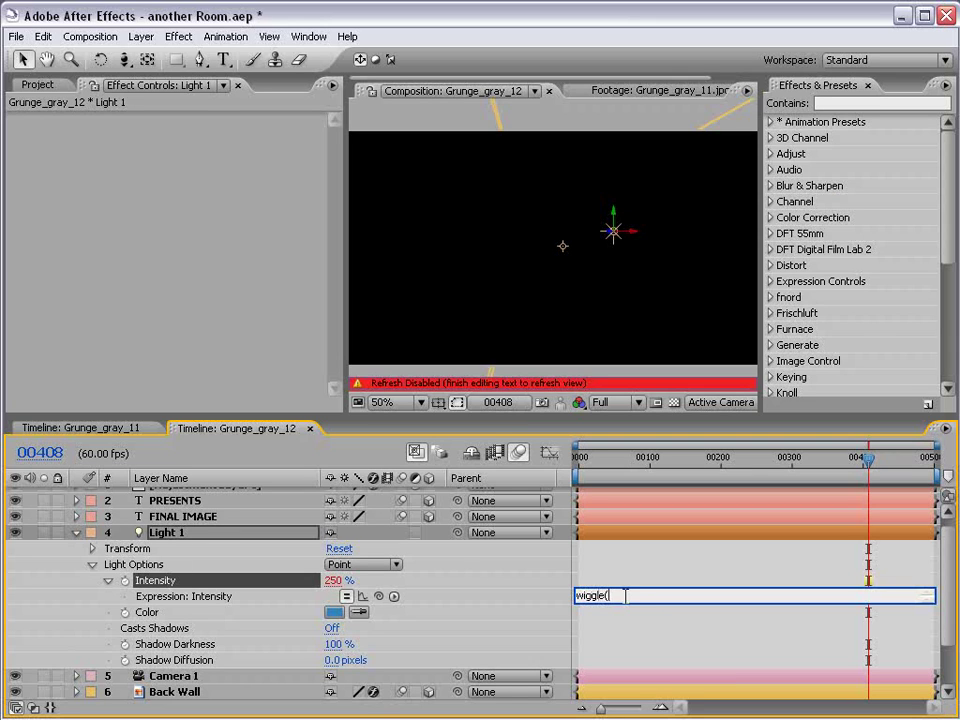
{"action": "type", "text": "3,40"}
{"action": "left_click", "coordinate": [645, 584]}
{"action": "left_click_drag", "start_coordinate": [868, 459], "coordinate": [896, 464]}
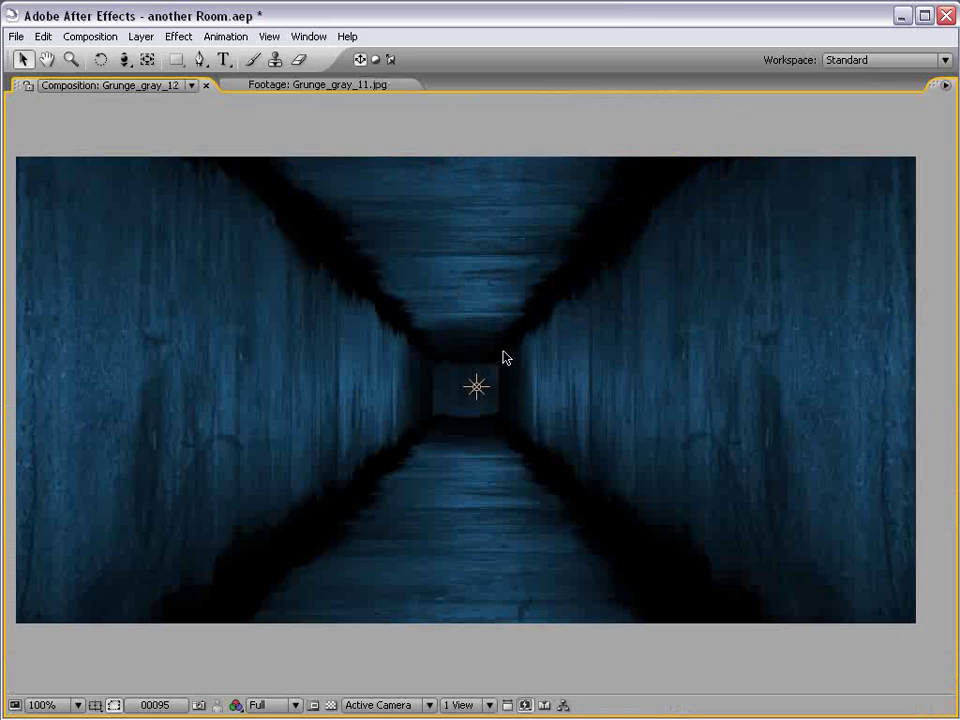
Step: Add a text layer reading FINAL IMAGE just below the centre of the corridor at frame 95
{"action": "key", "text": "grave"}
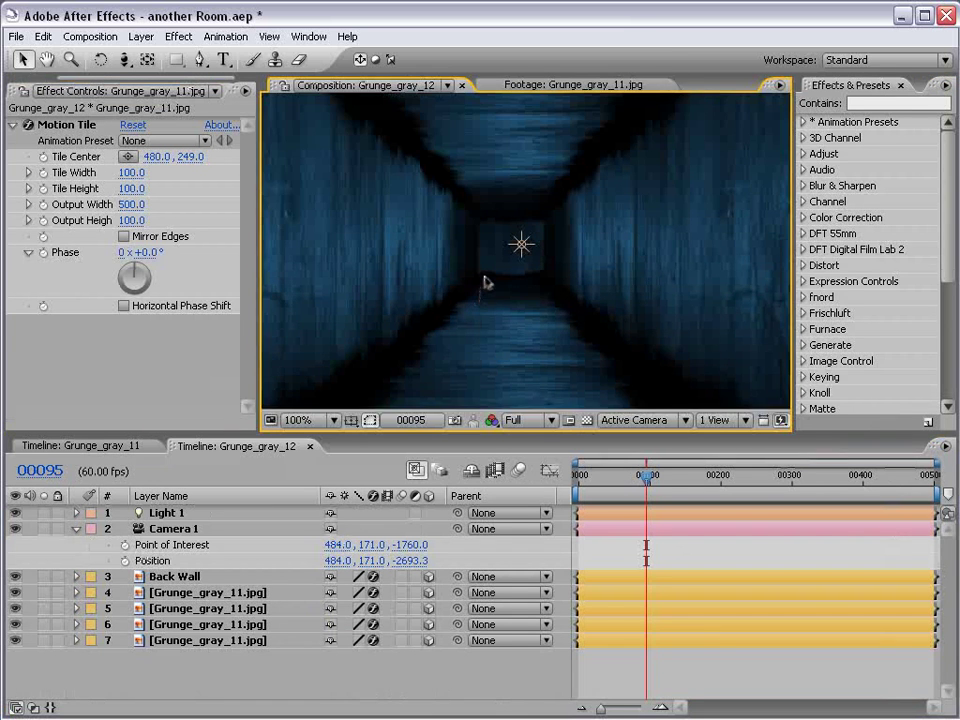
{"action": "key", "text": "comma"}
{"action": "left_click", "coordinate": [681, 675]}
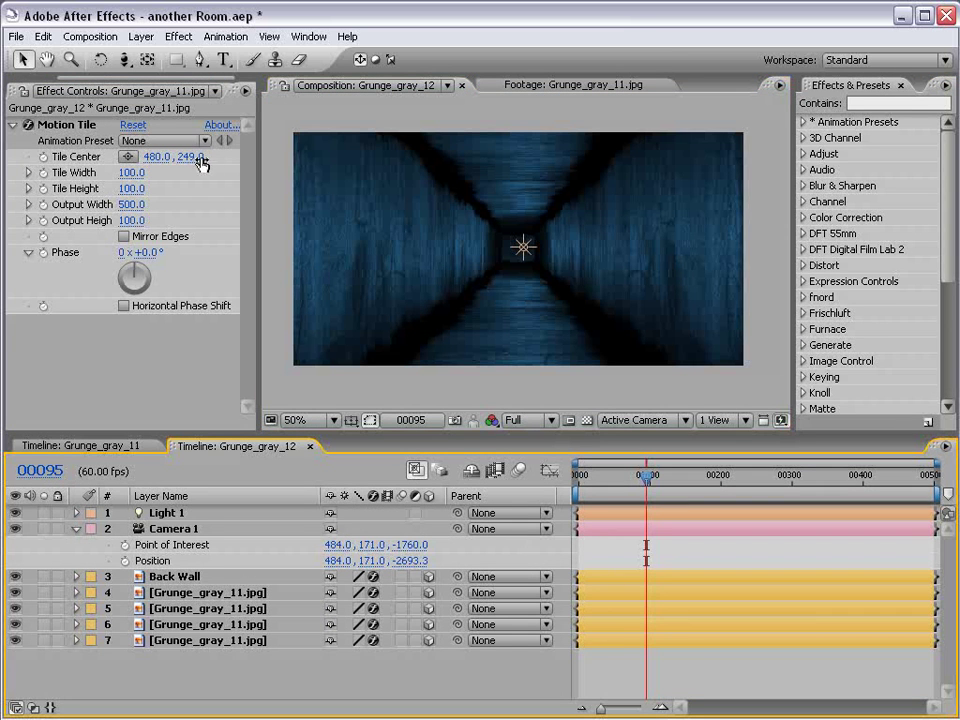
{"action": "left_click", "coordinate": [222, 60]}
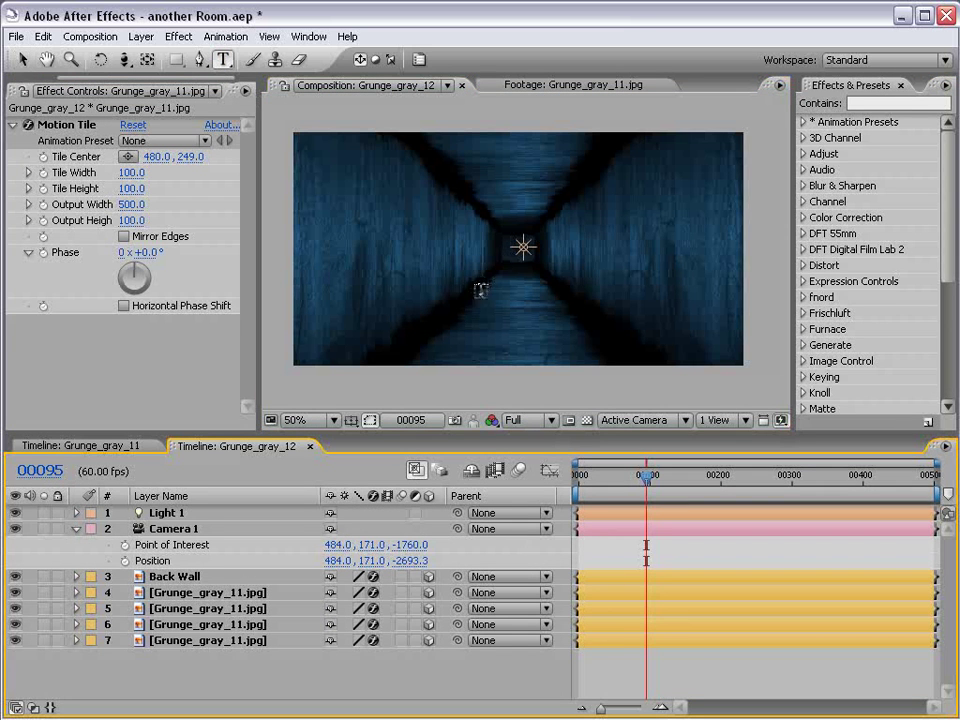
{"action": "left_click", "coordinate": [470, 276]}
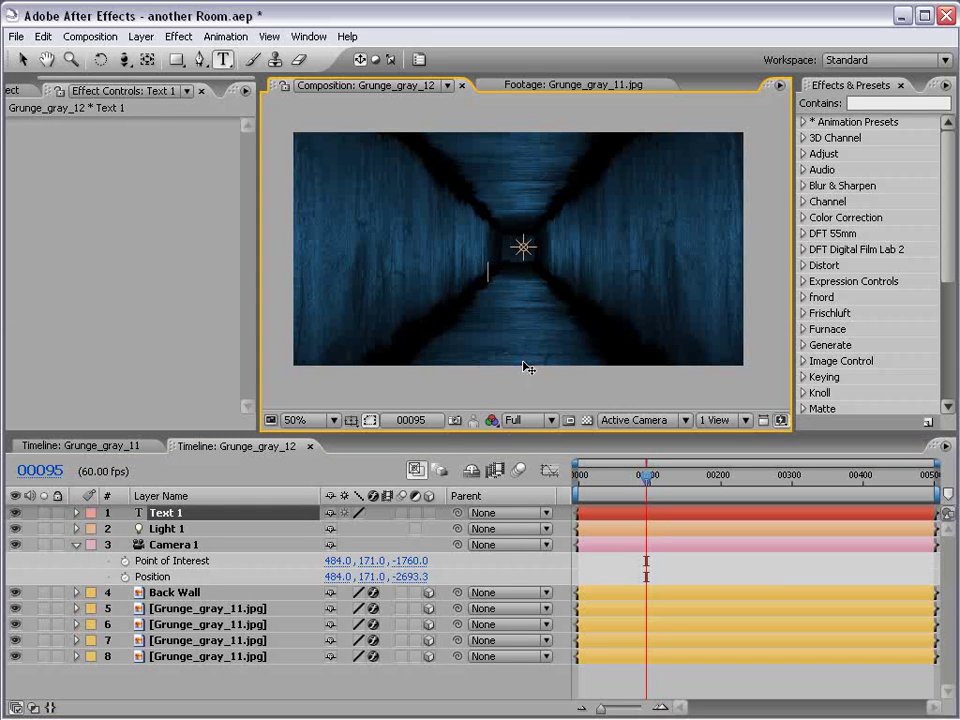
{"action": "type", "text": "FINAL IMAGE"}
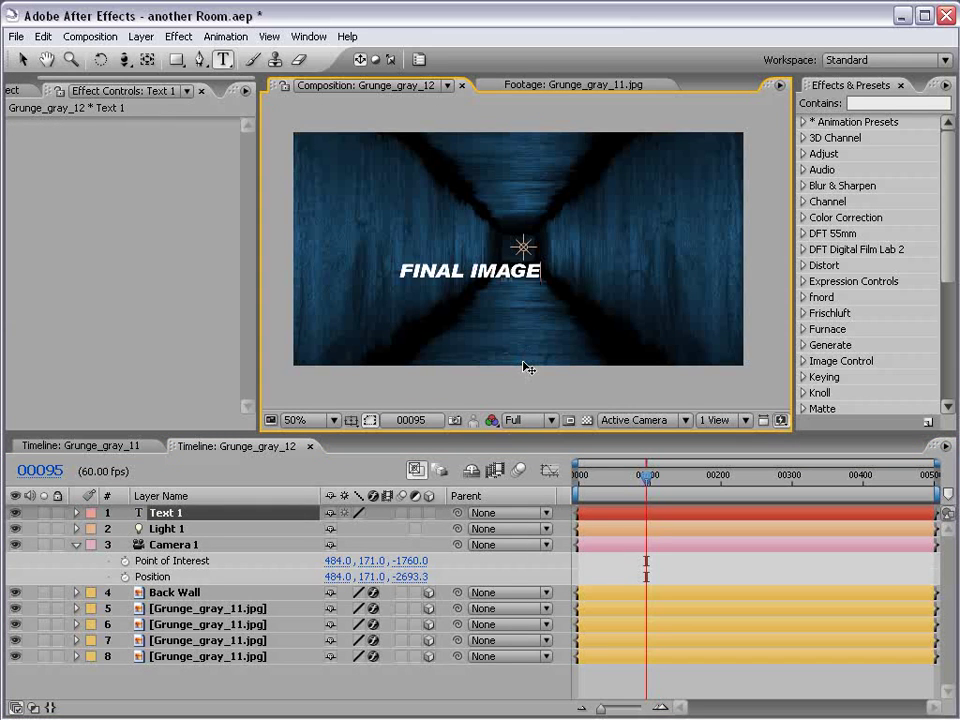
{"action": "left_click", "coordinate": [22, 60]}
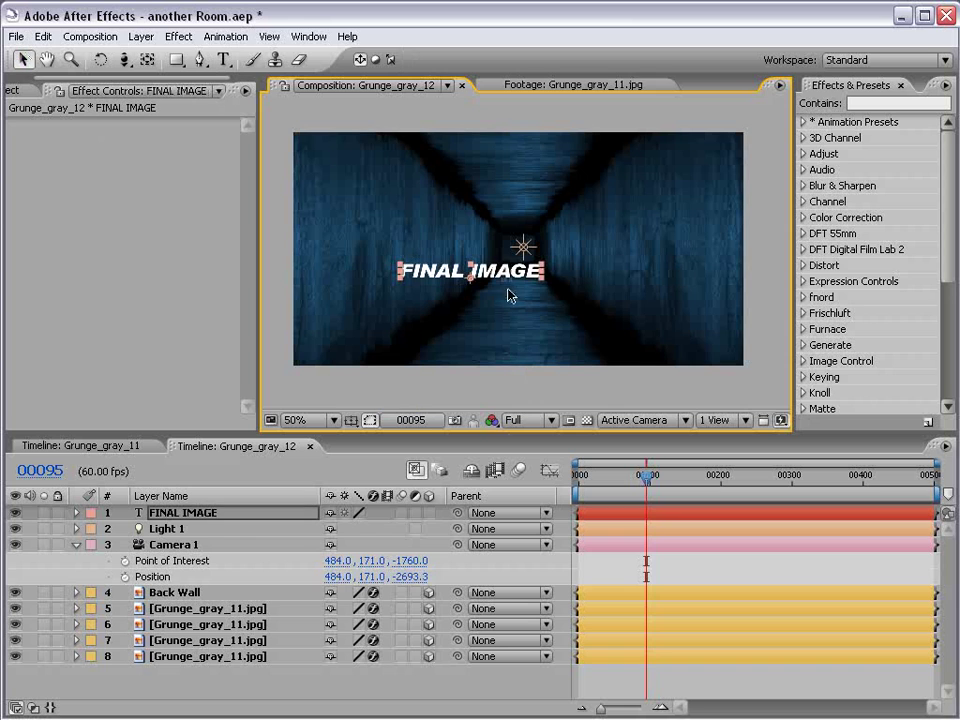
{"action": "left_click", "coordinate": [594, 565]}
Step: Duplicate the FINAL IMAGE text layer and place the copy directly beneath the original
{"action": "left_click", "coordinate": [604, 514]}
{"action": "key", "text": "ctrl+d"}
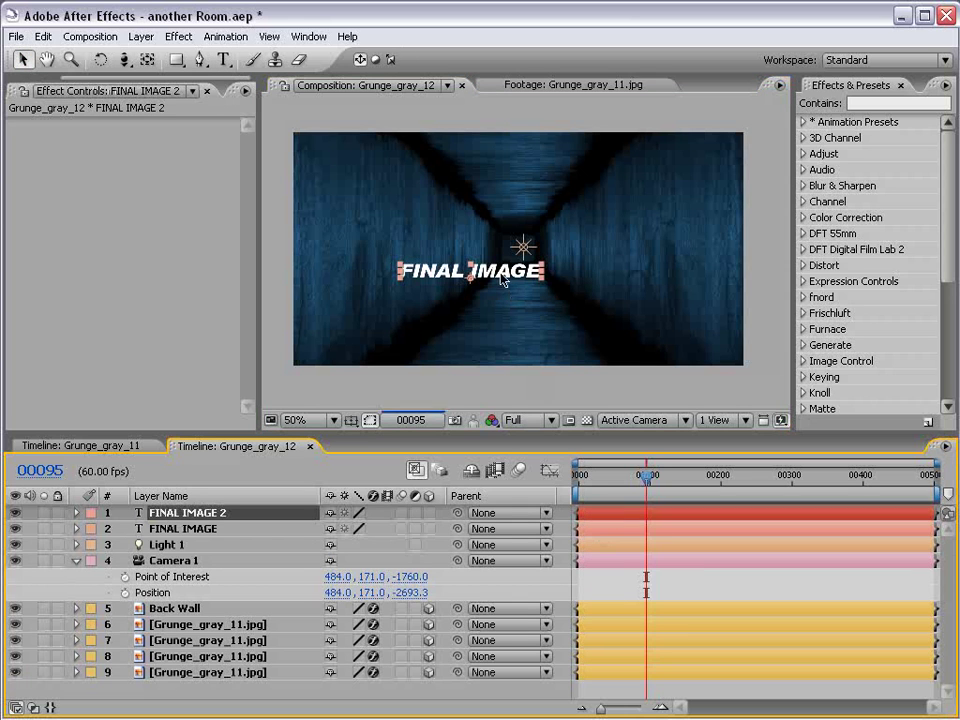
{"action": "left_click_drag", "start_coordinate": [500, 295], "coordinate": [500, 294]}
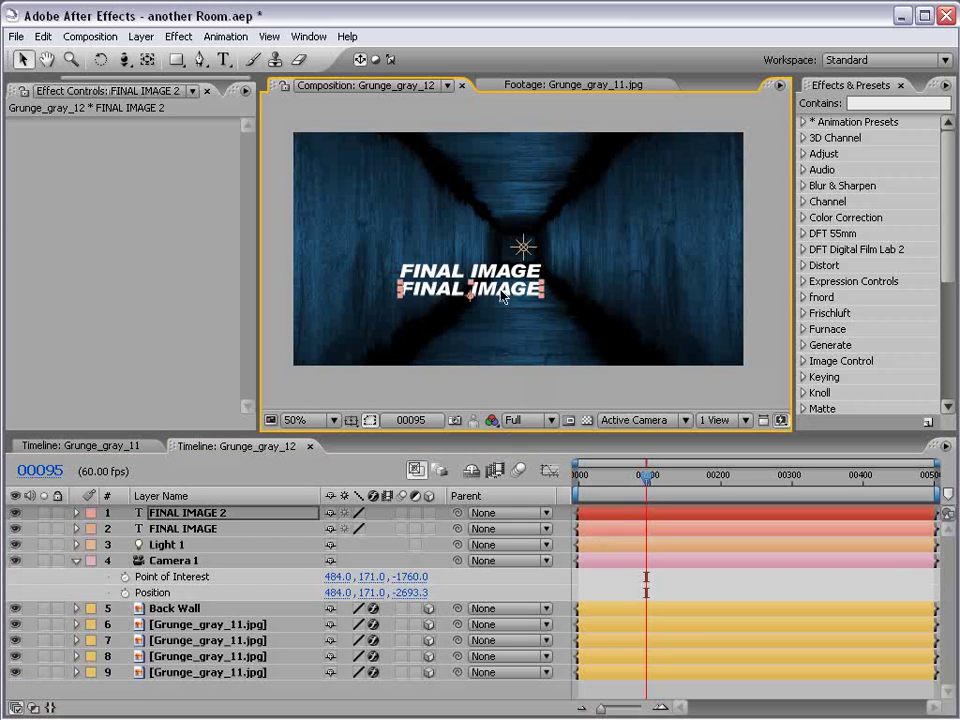
Step: Change the duplicated text to PRESENTS, scale it down and align its right edge with FINAL IMAGE
{"action": "double_click", "coordinate": [498, 291]}
{"action": "left_click", "coordinate": [499, 293]}
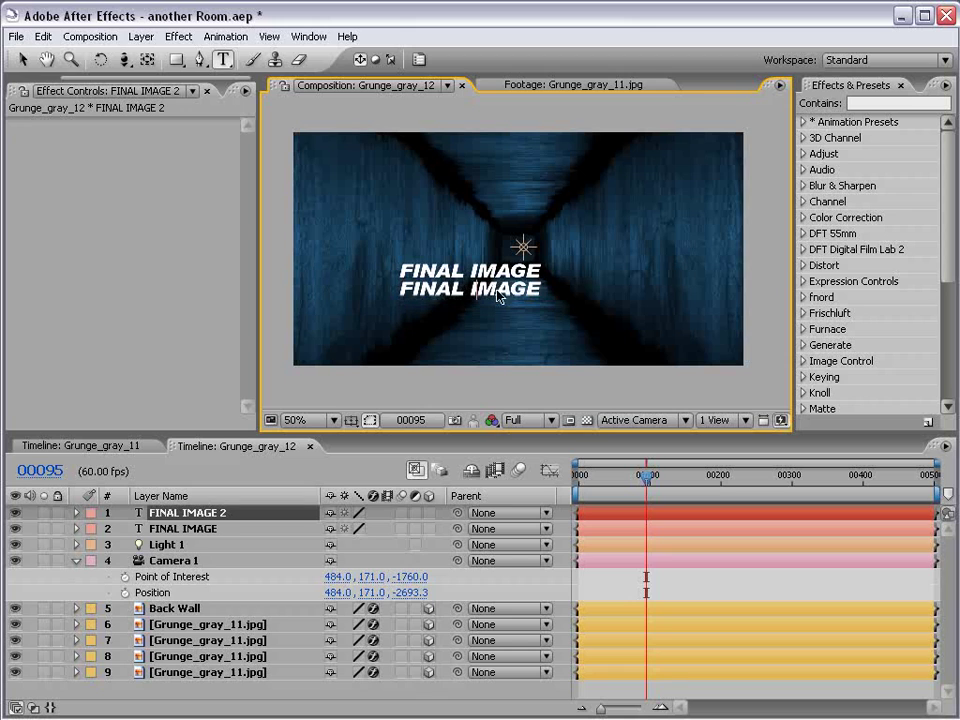
{"action": "type", "text": "PRESE"}
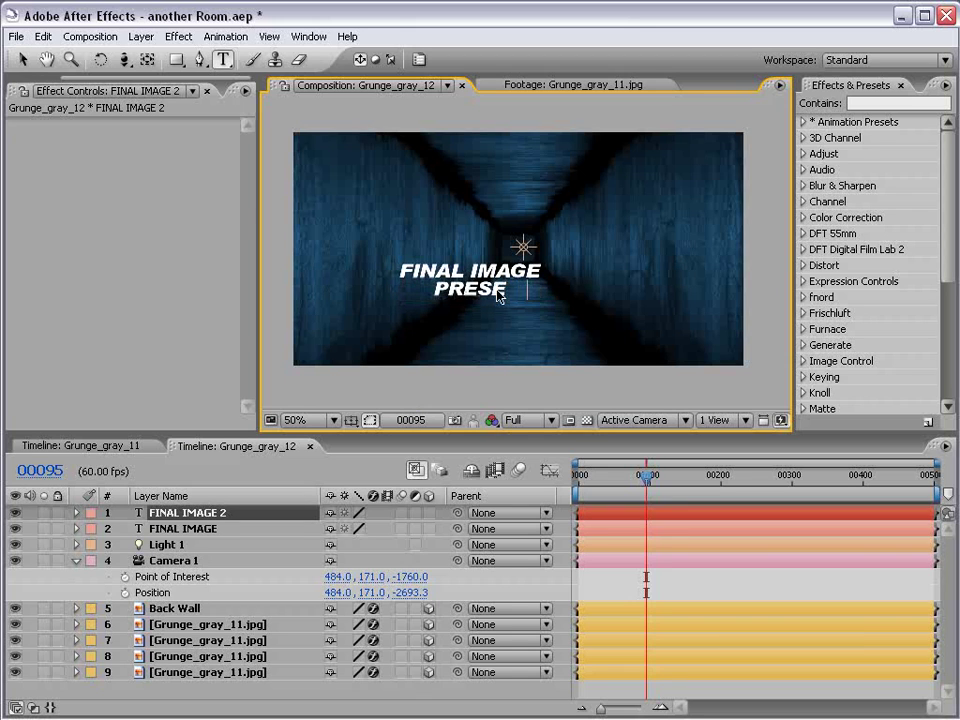
{"action": "type", "text": "NTS"}
{"action": "left_click", "coordinate": [21, 59]}
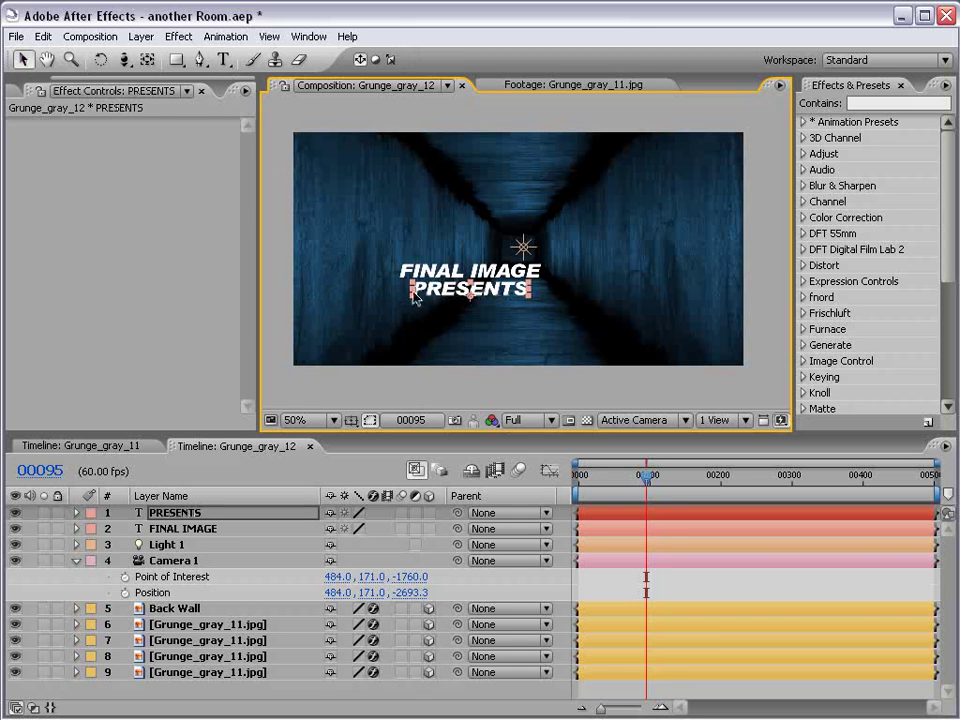
{"action": "mouse_move", "coordinate": [527, 282]}
{"action": "left_mouse_down"}
{"action": "mouse_move", "coordinate": [506, 295]}
{"action": "mouse_move", "coordinate": [520, 293]}
{"action": "left_mouse_up"}
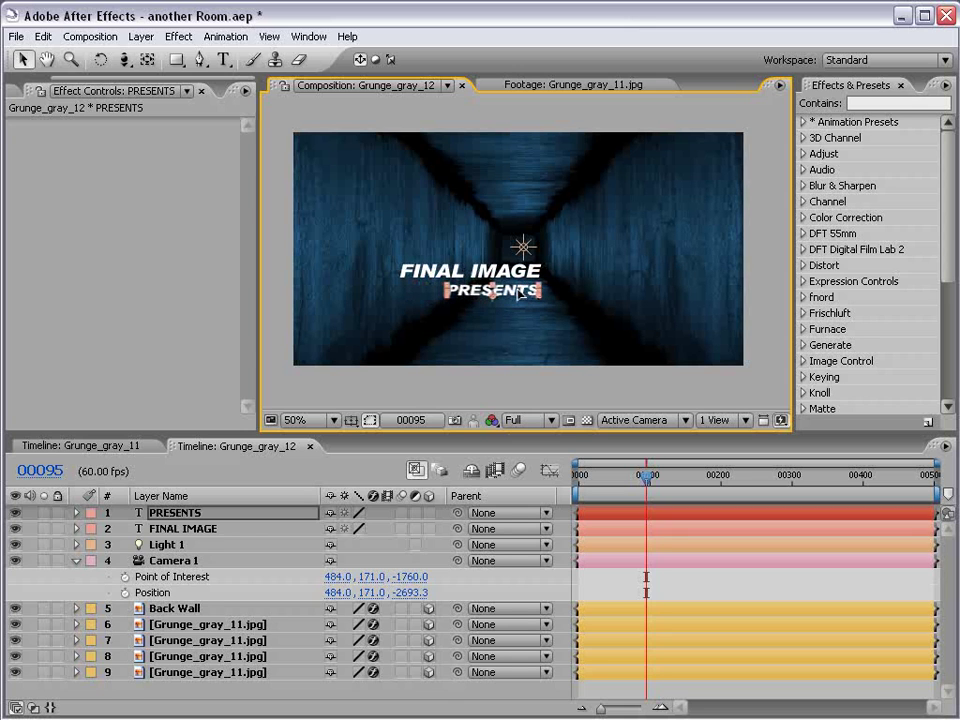
{"action": "left_click", "coordinate": [593, 578]}
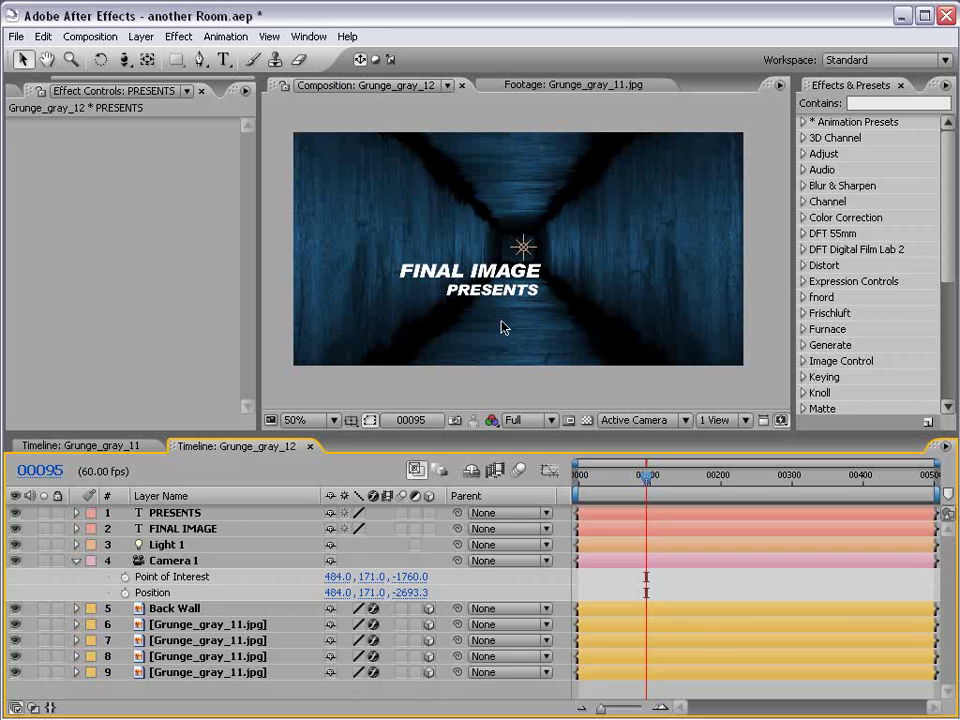
Step: Make the PRESENTS and FINAL IMAGE text layers 3D
{"action": "left_click", "coordinate": [175, 512]}
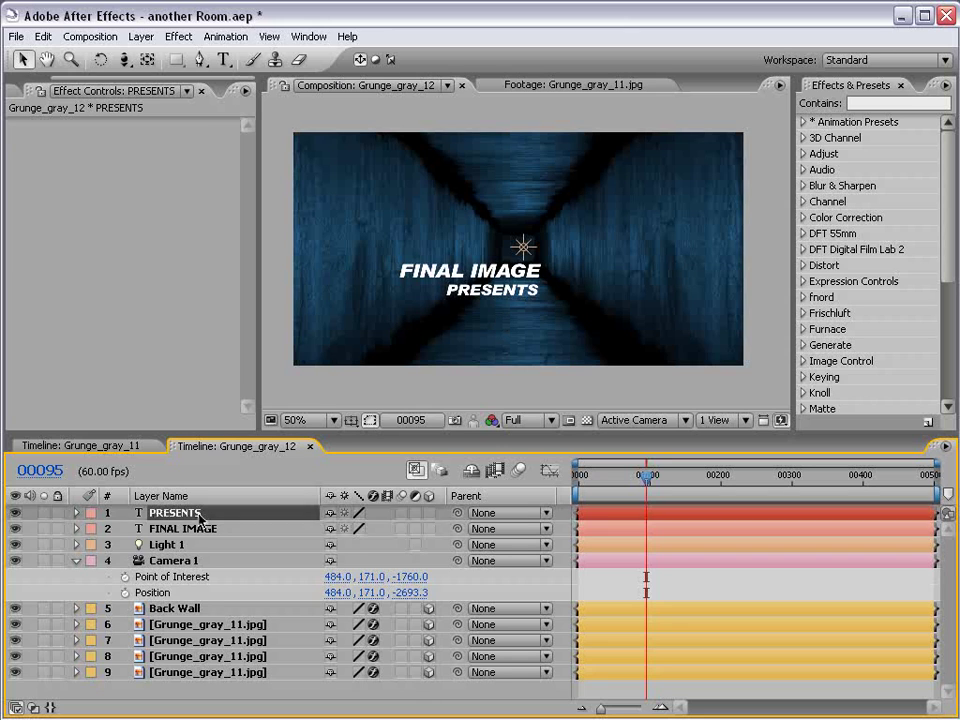
{"action": "left_click", "coordinate": [183, 528], "text": "shift"}
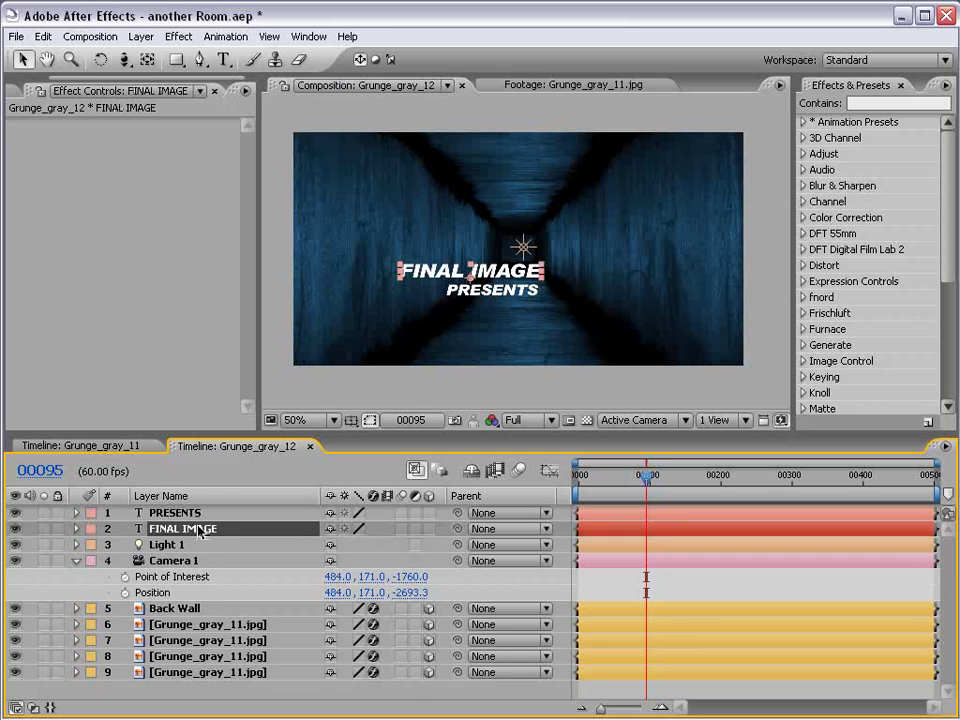
{"action": "left_click", "coordinate": [429, 513]}
{"action": "left_click", "coordinate": [617, 586]}
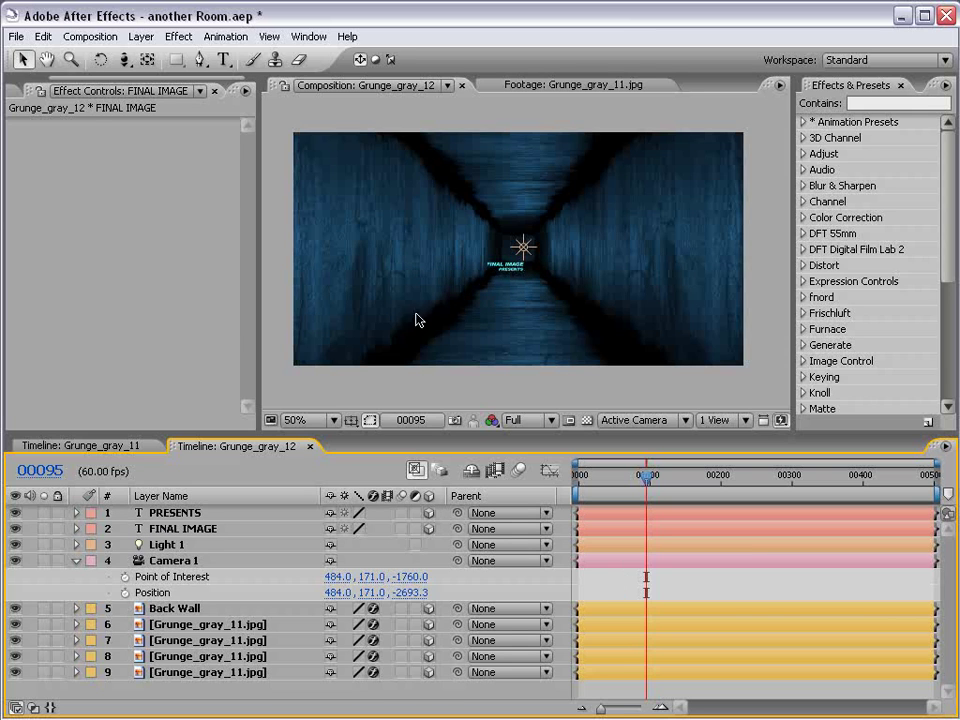
{"action": "left_click", "coordinate": [500, 252]}
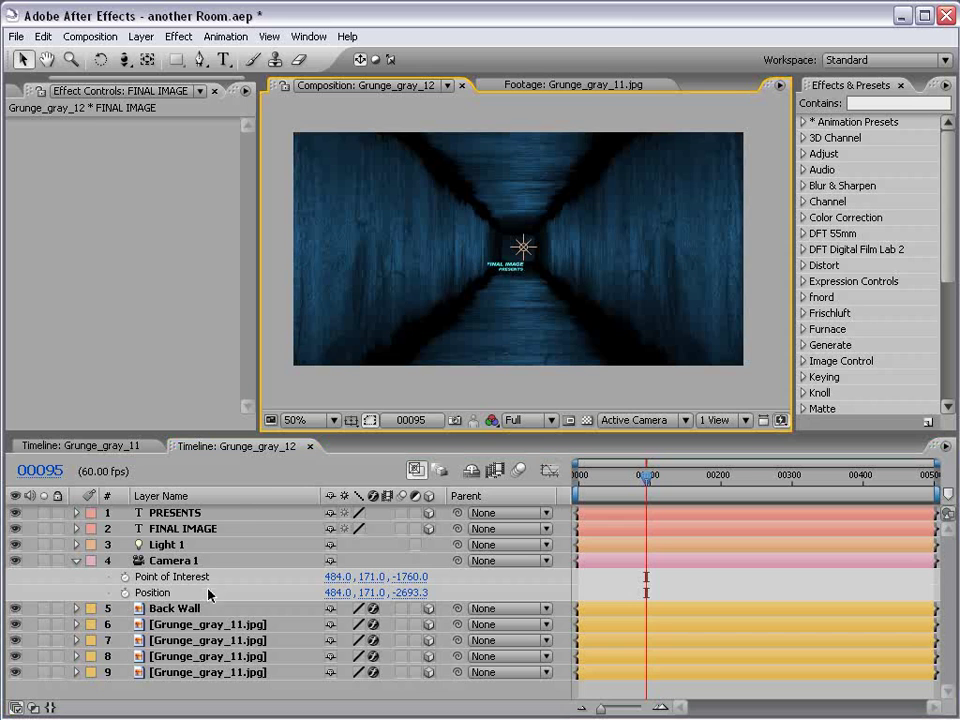
{"action": "left_click", "coordinate": [213, 625]}
{"action": "left_click", "coordinate": [238, 642]}
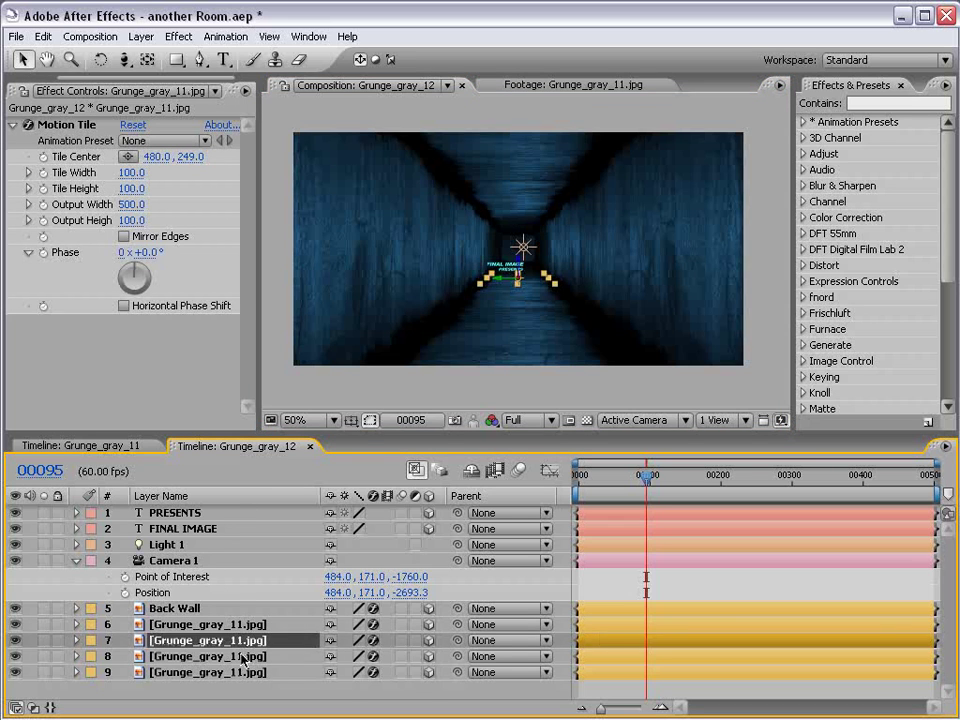
{"action": "left_click", "coordinate": [243, 658]}
{"action": "left_click", "coordinate": [252, 673]}
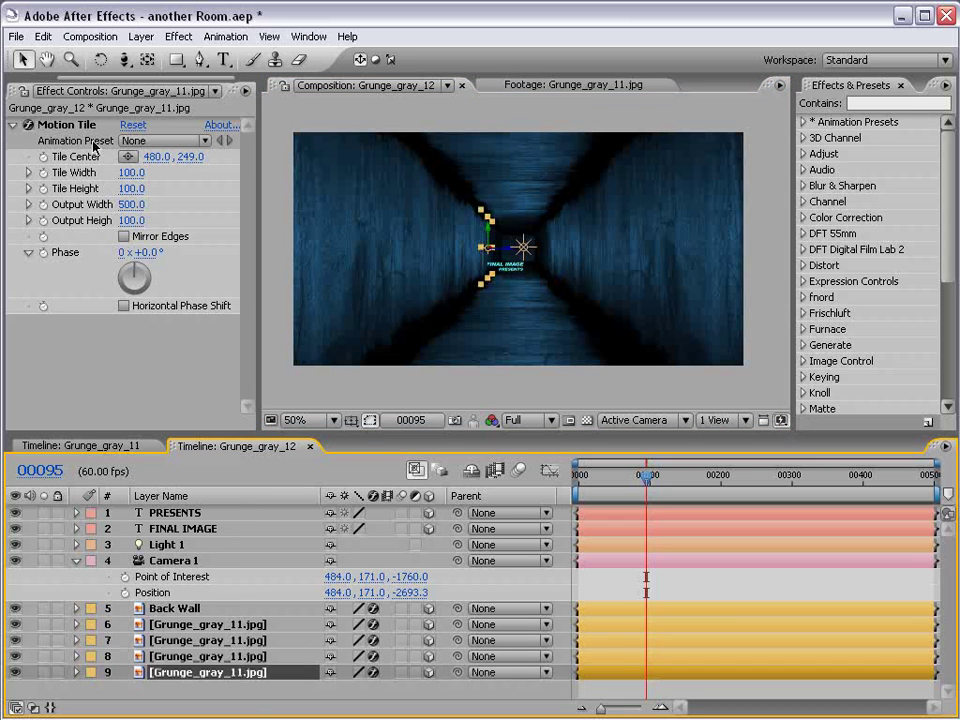
Step: Track Camera 1 forward down the corridor toward the text, to a Z position of about -853
{"action": "left_click", "coordinate": [123, 59]}
{"action": "left_click_drag", "start_coordinate": [536, 323], "coordinate": [617, 193]}
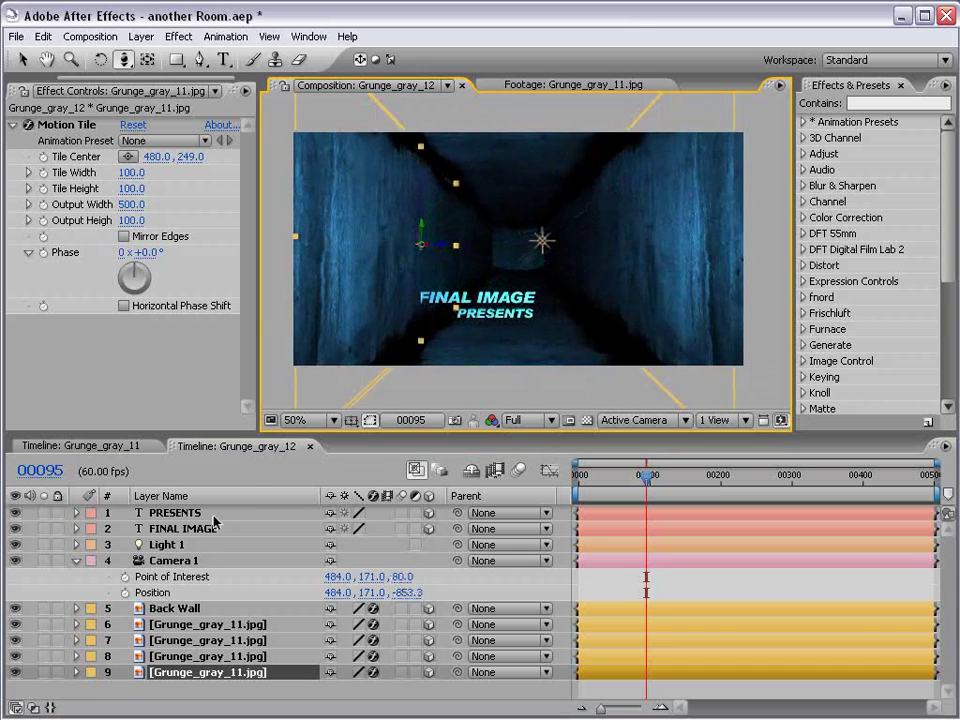
Step: Move the PRESENTS and FINAL IMAGE layers together up and to the right, centring them in the corridor
{"action": "left_click", "coordinate": [197, 527]}
{"action": "left_click", "coordinate": [197, 514], "text": "shift"}
{"action": "key", "text": "v"}
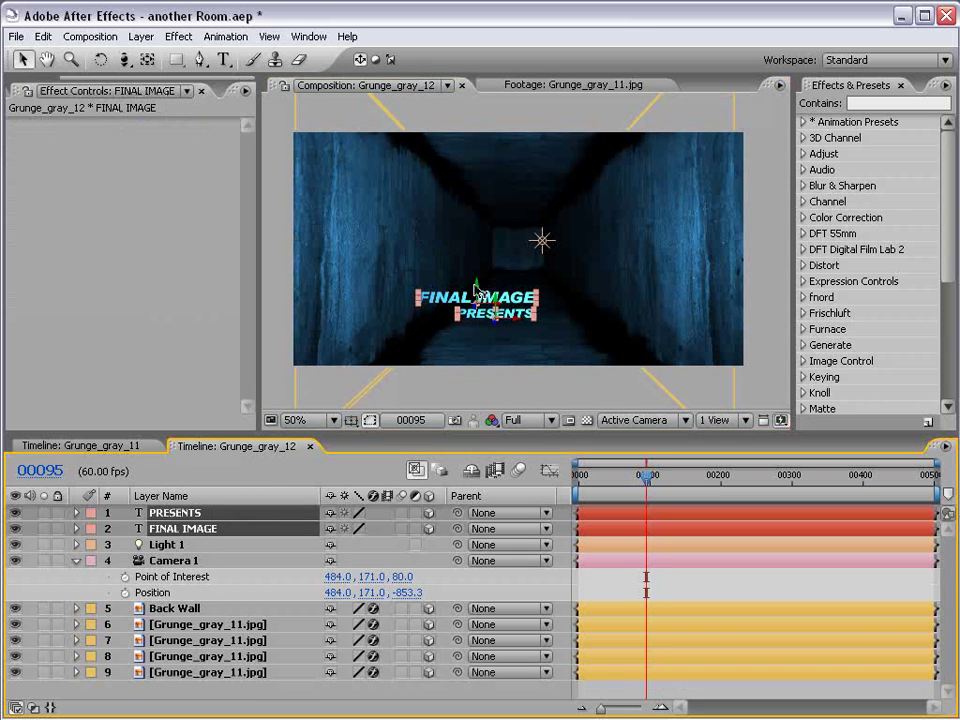
{"action": "left_click_drag", "start_coordinate": [480, 276], "coordinate": [482, 230]}
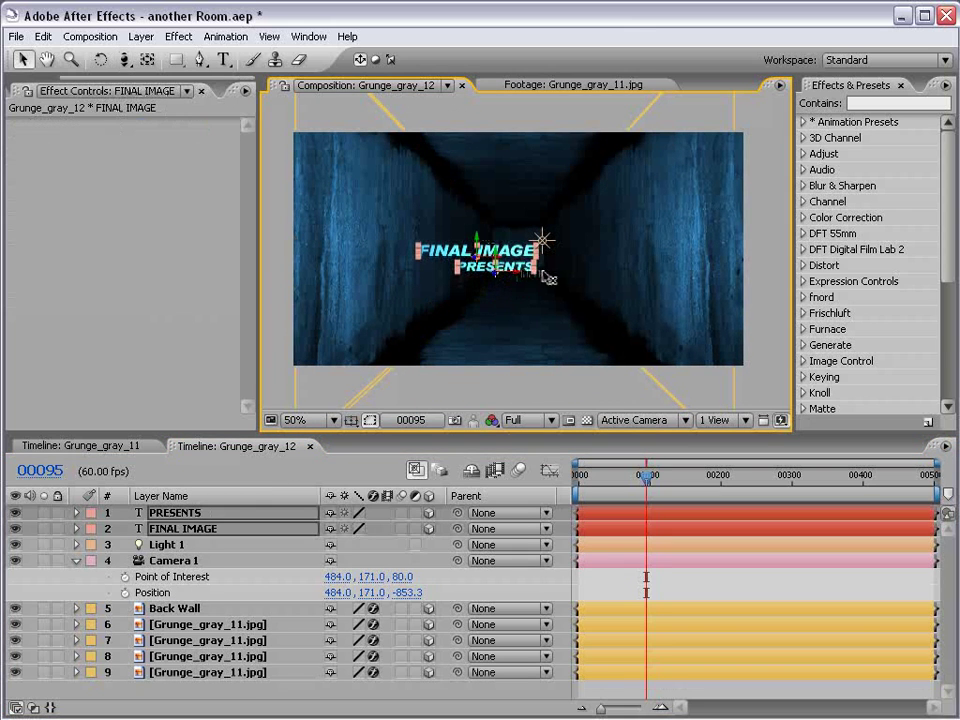
{"action": "left_click_drag", "start_coordinate": [543, 271], "coordinate": [519, 232]}
{"action": "scroll", "coordinate": [548, 275], "scroll_direction": "up", "scroll_amount": 1}
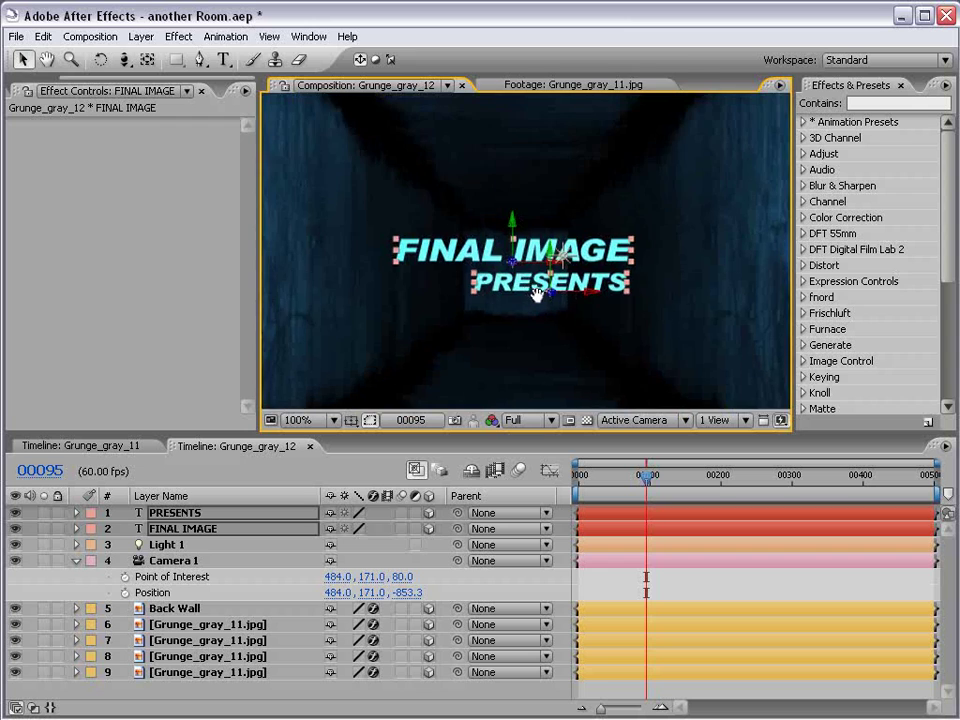
{"action": "scroll", "coordinate": [575, 304], "scroll_direction": "down", "scroll_amount": 1}
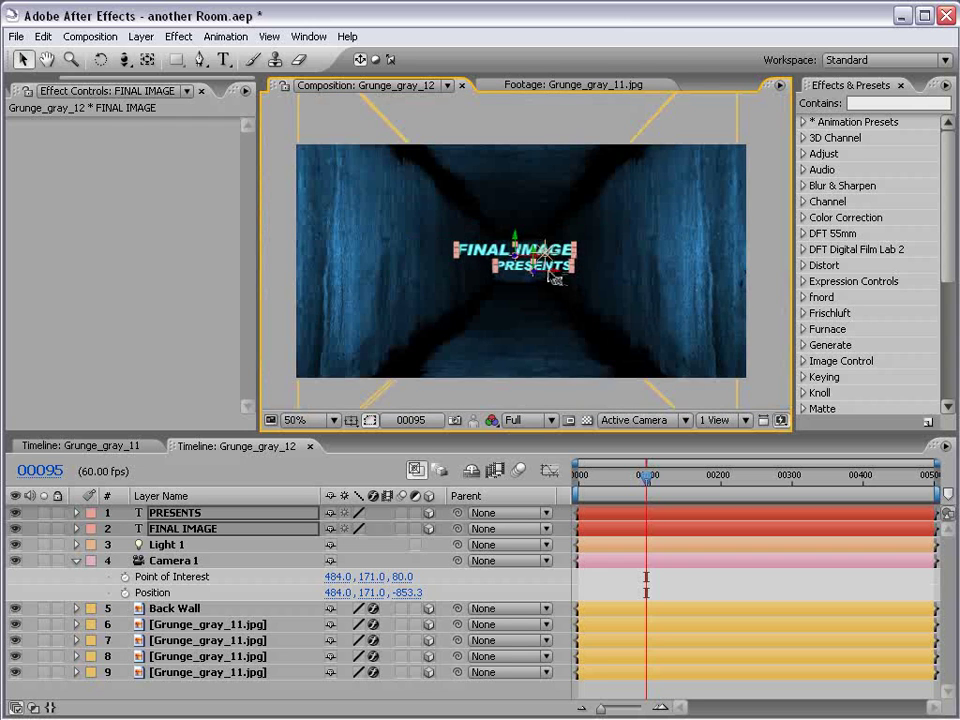
Step: Move Light 1 left so it sits over the start of the word PRESENTS and lights the text unevenly
{"action": "left_click", "coordinate": [657, 579]}
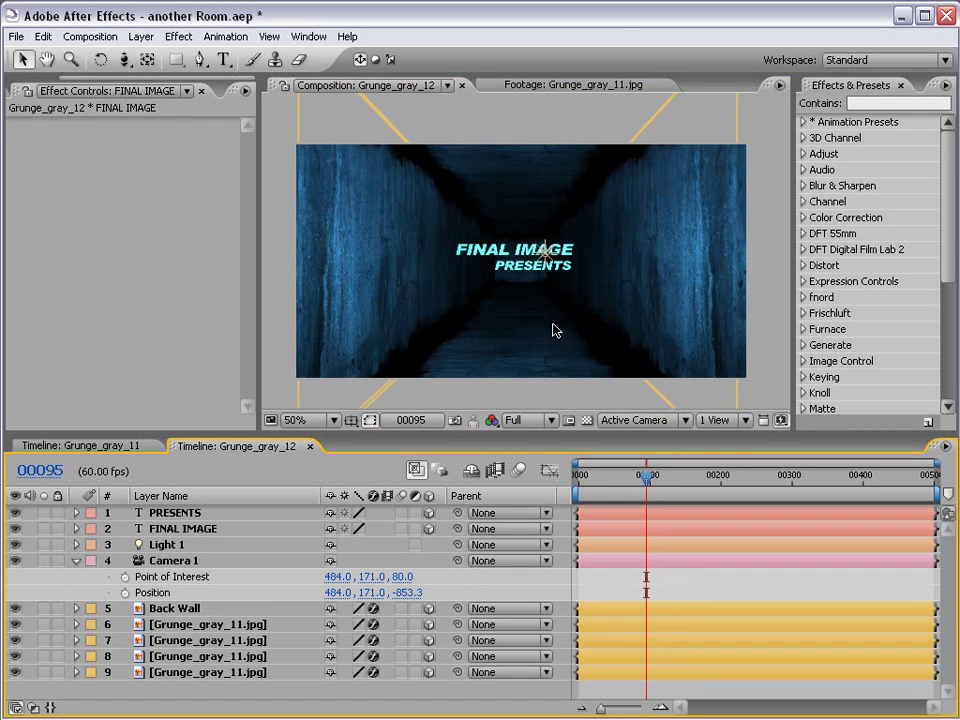
{"action": "left_click", "coordinate": [545, 258]}
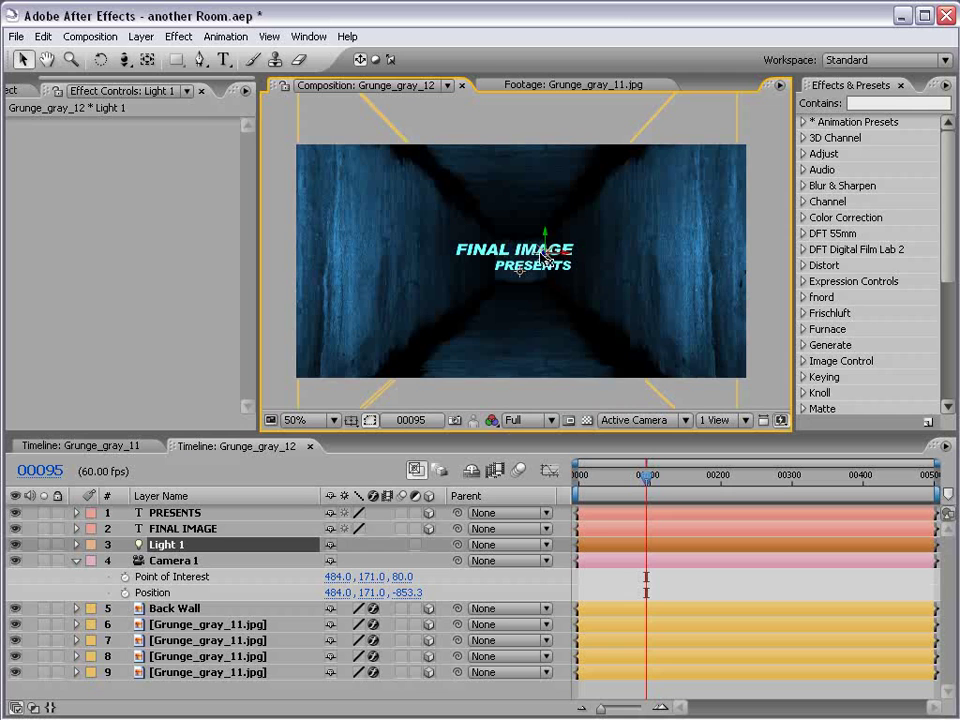
{"action": "left_click_drag", "start_coordinate": [543, 256], "coordinate": [588, 329]}
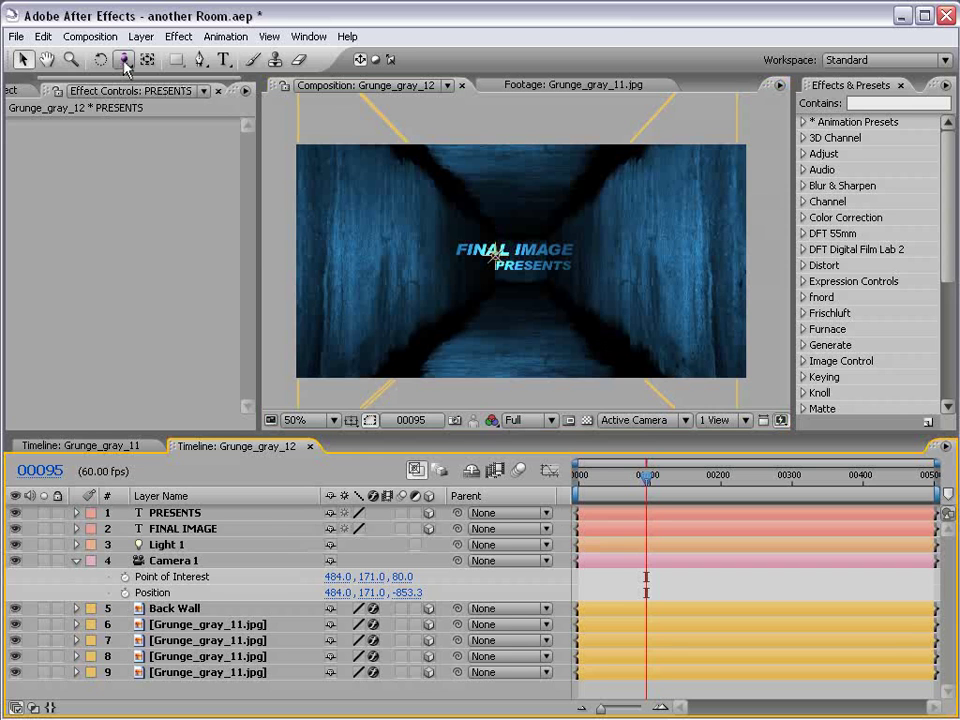
Step: Track Camera 1 back down the corridor and orbit it slightly, to a position of about 532.8, 122.2, -1142.8
{"action": "left_click", "coordinate": [124, 63]}
{"action": "left_click_drag", "start_coordinate": [510, 275], "coordinate": [526, 357]}
{"action": "left_click_drag", "start_coordinate": [123, 60], "coordinate": [185, 60]}
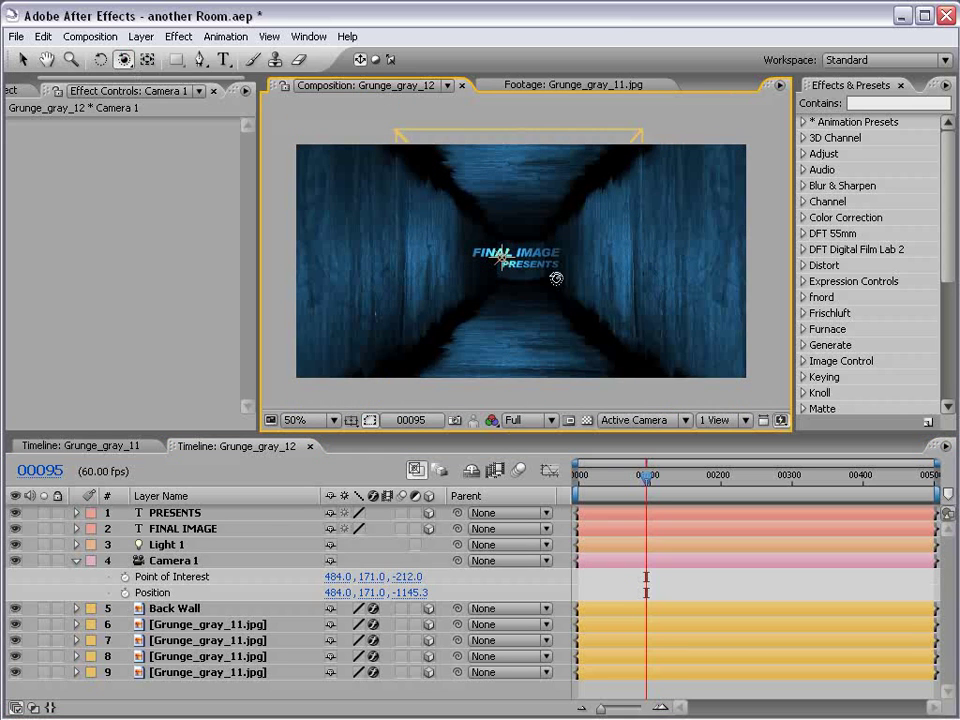
{"action": "left_click_drag", "start_coordinate": [556, 278], "coordinate": [528, 266]}
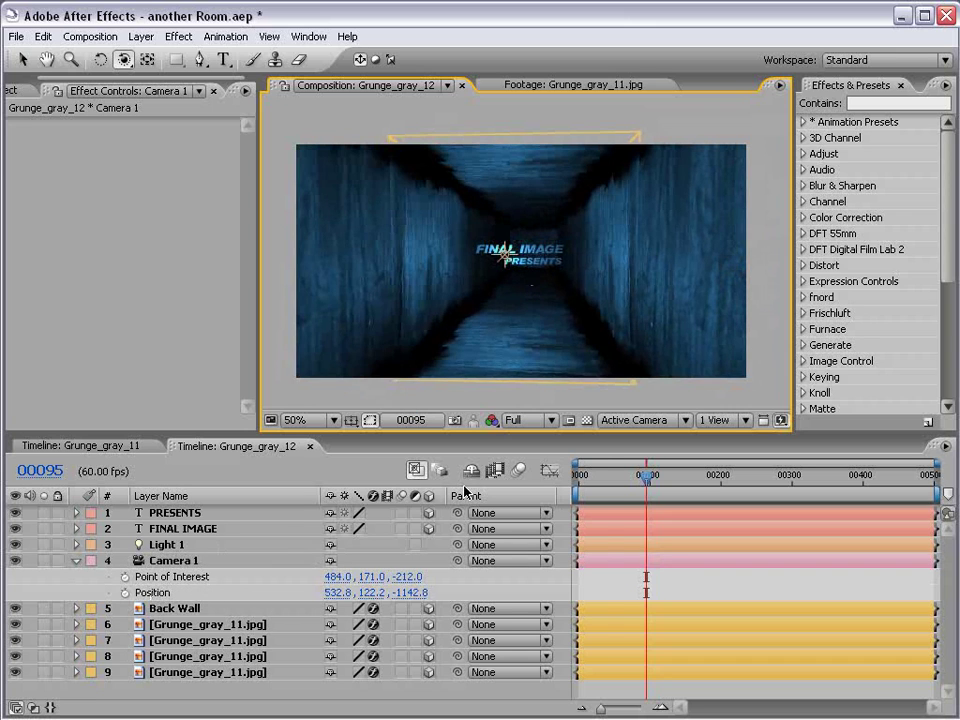
Step: Start keyframing Camera 1's Point of Interest and Position at frame 0
{"action": "left_click_drag", "start_coordinate": [590, 476], "coordinate": [577, 476]}
{"action": "left_click", "coordinate": [124, 577]}
{"action": "left_click", "coordinate": [124, 593]}
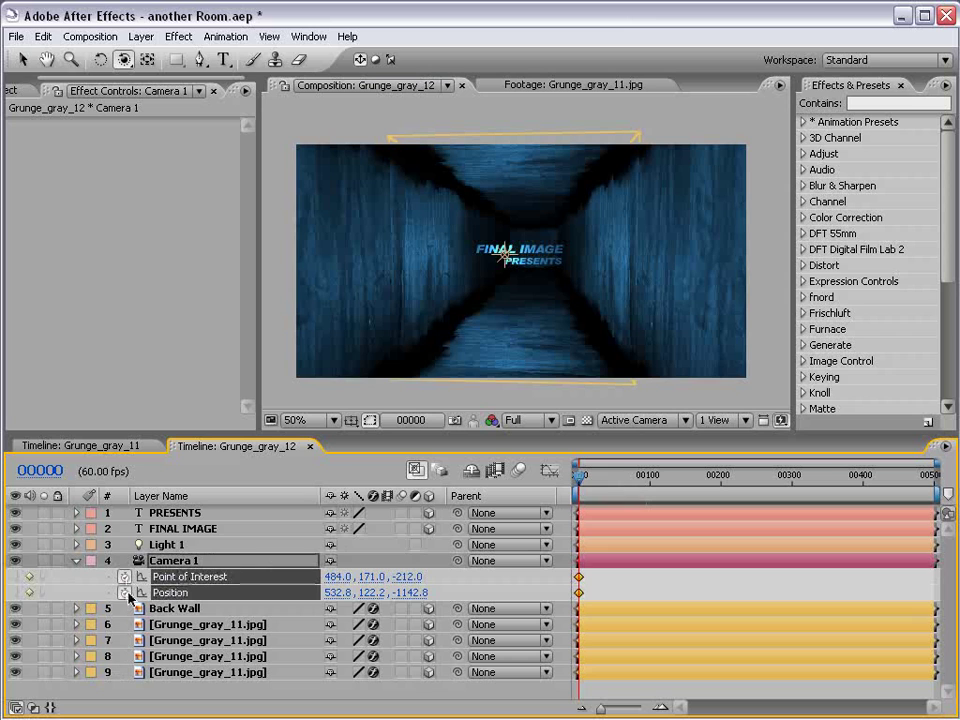
Step: At frame 99, track Camera 1 forward toward the text, to a Z position of about -469
{"action": "left_click_drag", "start_coordinate": [584, 484], "coordinate": [649, 484]}
{"action": "key", "text": "c"}
{"action": "key", "text": "c"}
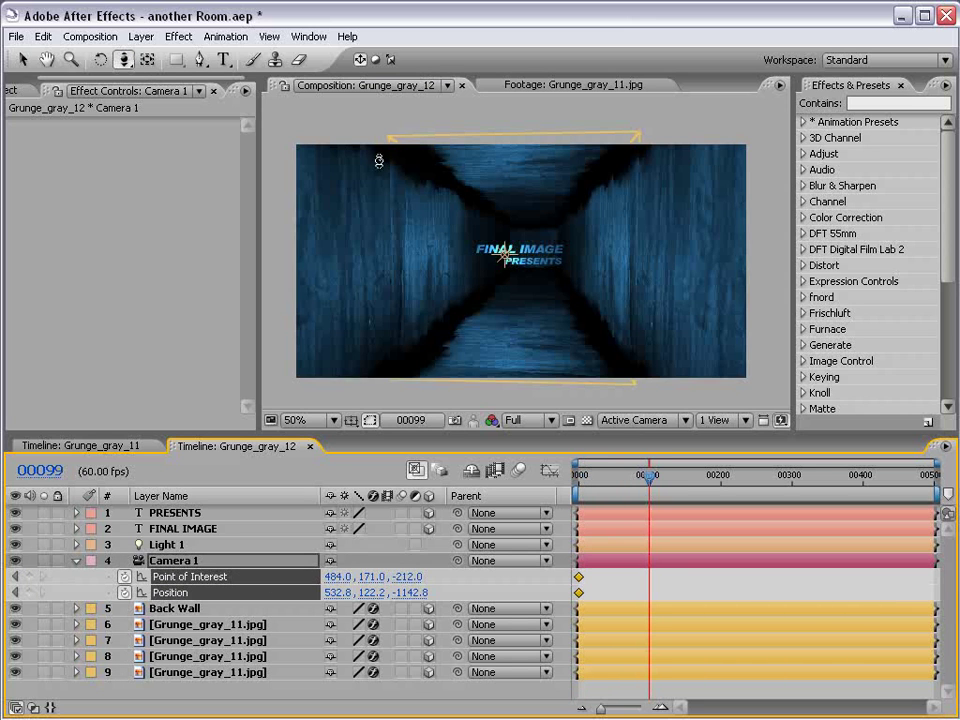
{"action": "left_click_drag", "start_coordinate": [118, 62], "coordinate": [130, 100]}
{"action": "left_click_drag", "start_coordinate": [410, 240], "coordinate": [621, 244]}
{"action": "key", "text": "c"}
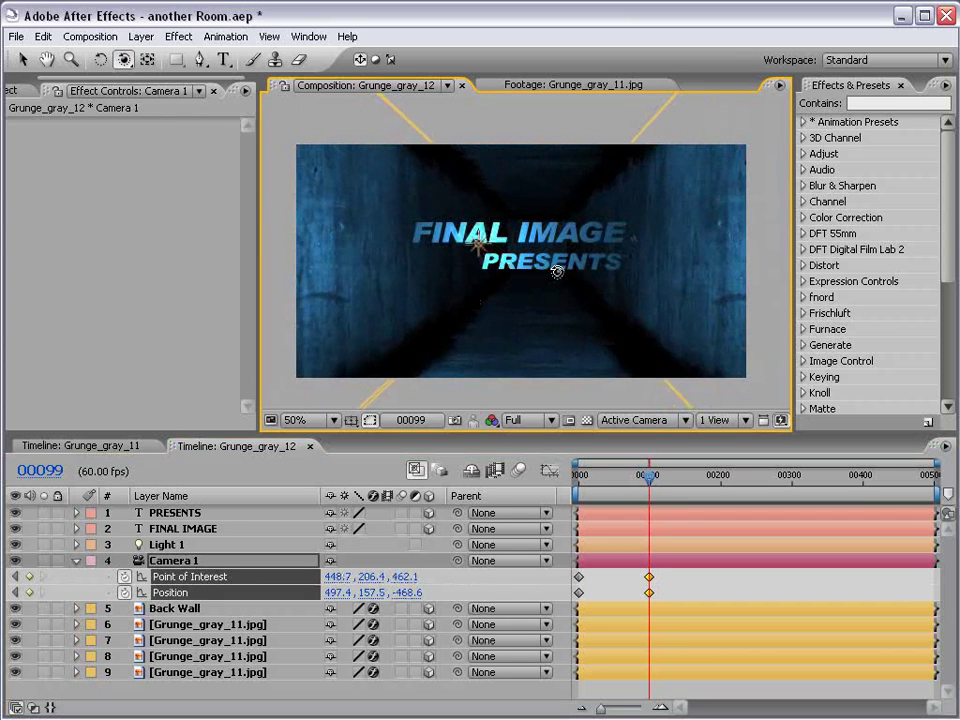
Step: At frame 99, orbit and reframe Camera 1 so the text sits right of centre, at a position of about 371, 154, -552
{"action": "mouse_move", "coordinate": [557, 271]}
{"action": "left_mouse_down"}
{"action": "mouse_move", "coordinate": [546, 276]}
{"action": "mouse_move", "coordinate": [585, 274]}
{"action": "mouse_move", "coordinate": [566, 266]}
{"action": "mouse_move", "coordinate": [565, 291]}
{"action": "left_mouse_up"}
{"action": "key", "text": "c"}
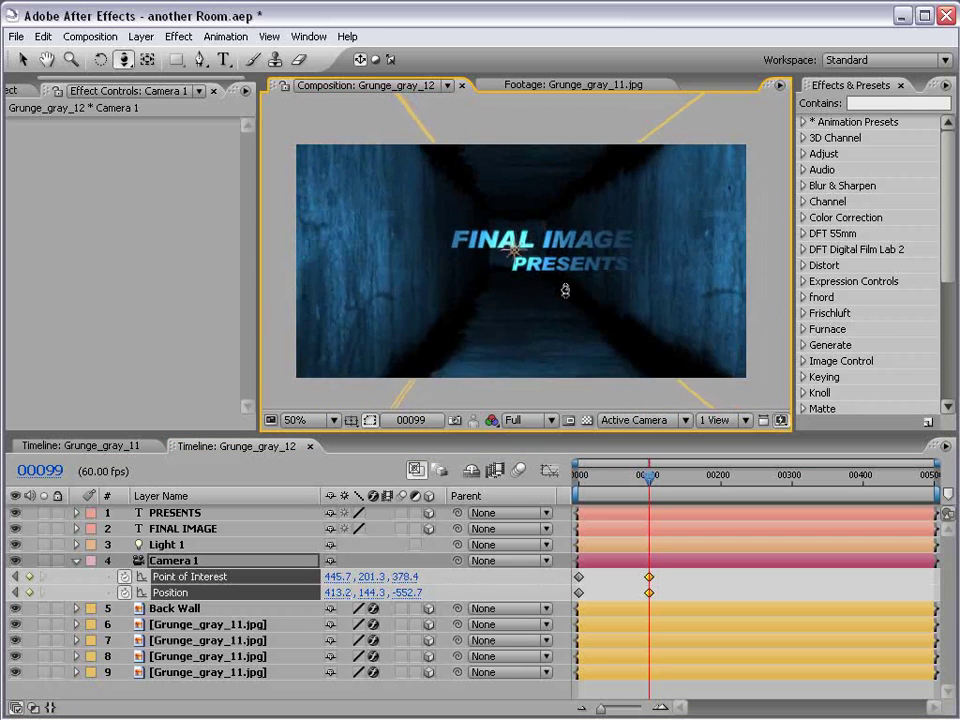
{"action": "key", "text": "c"}
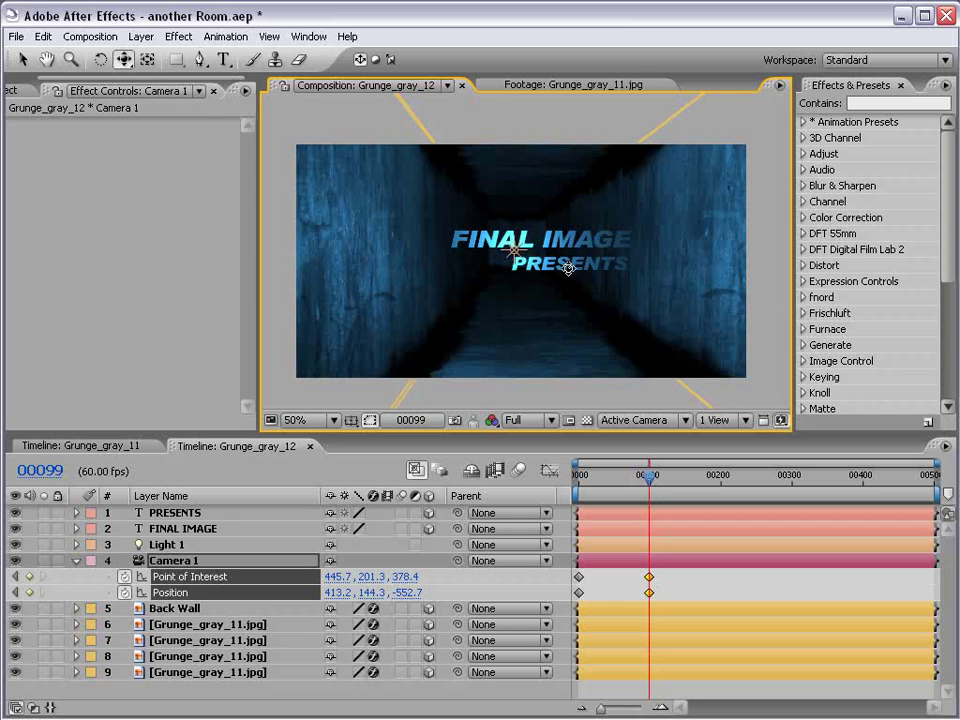
{"action": "mouse_move", "coordinate": [587, 274]}
{"action": "left_mouse_down"}
{"action": "mouse_move", "coordinate": [600, 279]}
{"action": "mouse_move", "coordinate": [598, 268]}
{"action": "mouse_move", "coordinate": [573, 262]}
{"action": "left_mouse_up"}
{"action": "key", "text": "v"}
{"action": "left_click", "coordinate": [543, 246]}
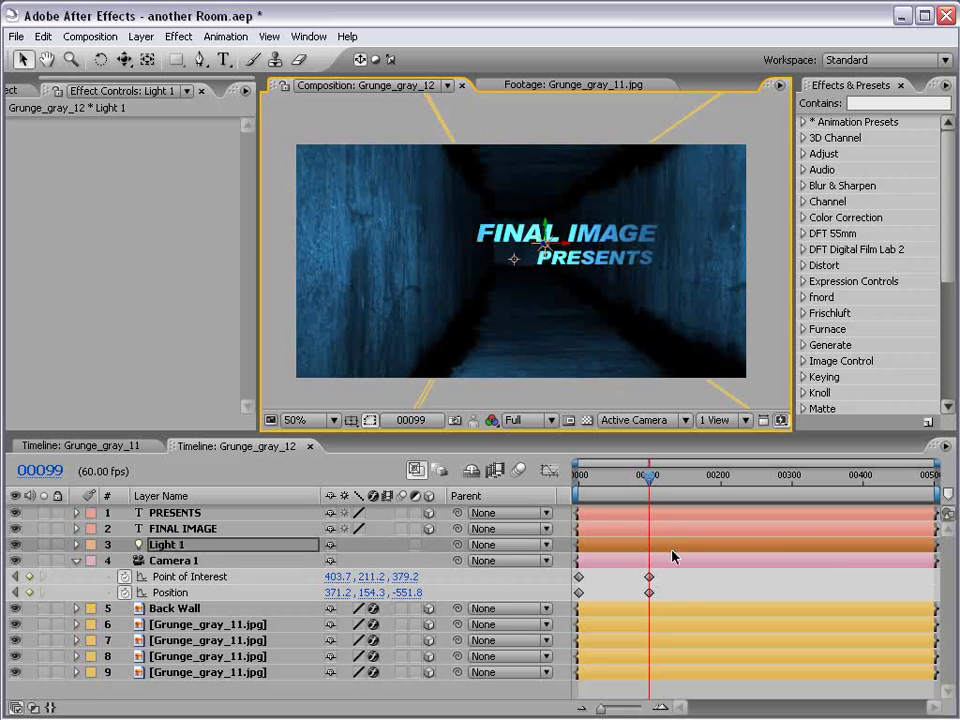
{"action": "left_click", "coordinate": [680, 585]}
Step: At frame 0, track Camera 1 far back and orbit it to an angled view, at a position of about 625.8, 222.4, -2112.0
{"action": "left_click_drag", "start_coordinate": [650, 483], "coordinate": [578, 482]}
{"action": "key", "text": "c"}
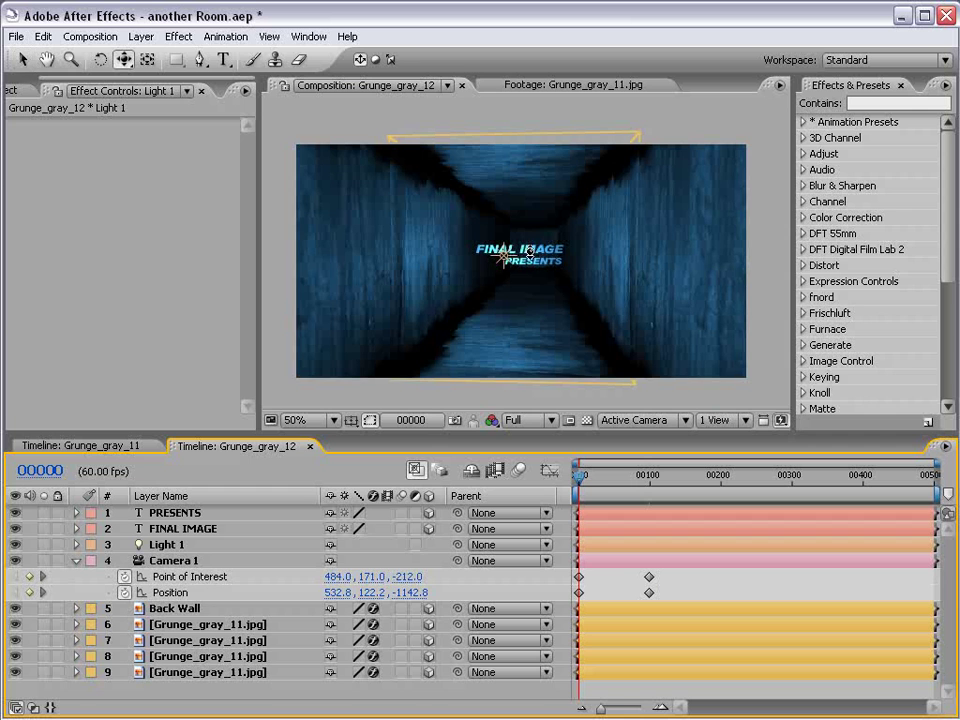
{"action": "key", "text": "c"}
{"action": "left_click_drag", "start_coordinate": [533, 256], "coordinate": [562, 418]}
{"action": "left_click_drag", "start_coordinate": [553, 335], "coordinate": [557, 296]}
{"action": "key", "text": "c"}
{"action": "key", "text": "c"}
{"action": "key", "text": "c"}
{"action": "key", "text": "v"}
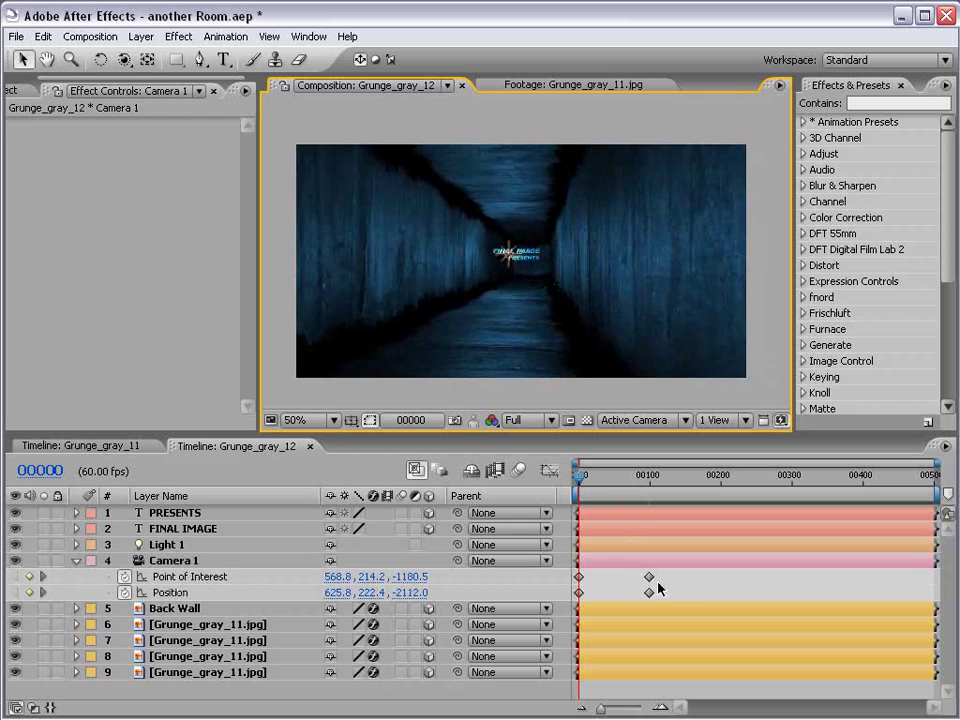
Step: Apply Easy Ease to all Camera 1 keyframes and shift the end pair earlier, to about frame 65
{"action": "left_click_drag", "start_coordinate": [592, 488], "coordinate": [654, 500]}
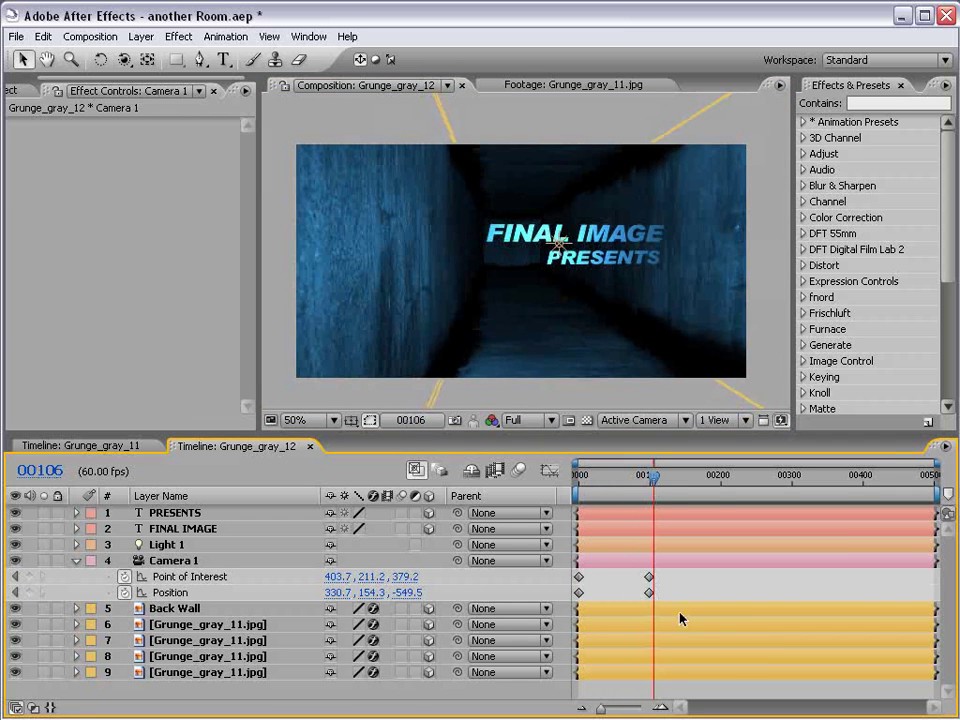
{"action": "left_click_drag", "start_coordinate": [662, 578], "coordinate": [576, 600]}
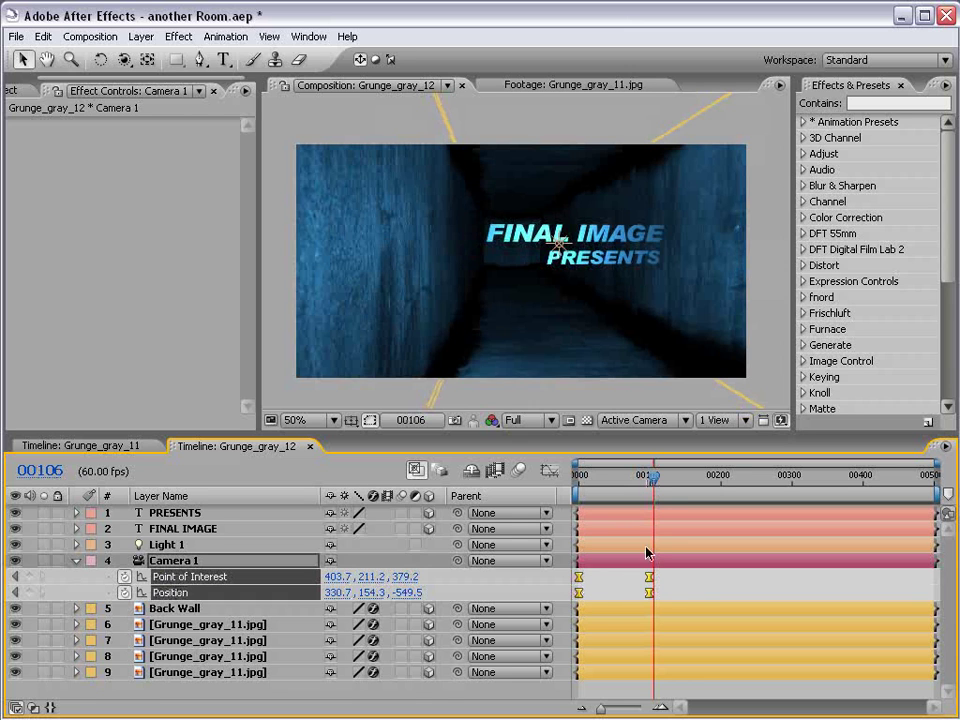
{"action": "key", "text": "F9"}
Step: Preview the eased camera move and check the opening view at frame 0
{"action": "mouse_move", "coordinate": [606, 483]}
{"action": "left_mouse_down"}
{"action": "mouse_move", "coordinate": [584, 484]}
{"action": "mouse_move", "coordinate": [604, 488]}
{"action": "left_mouse_up"}
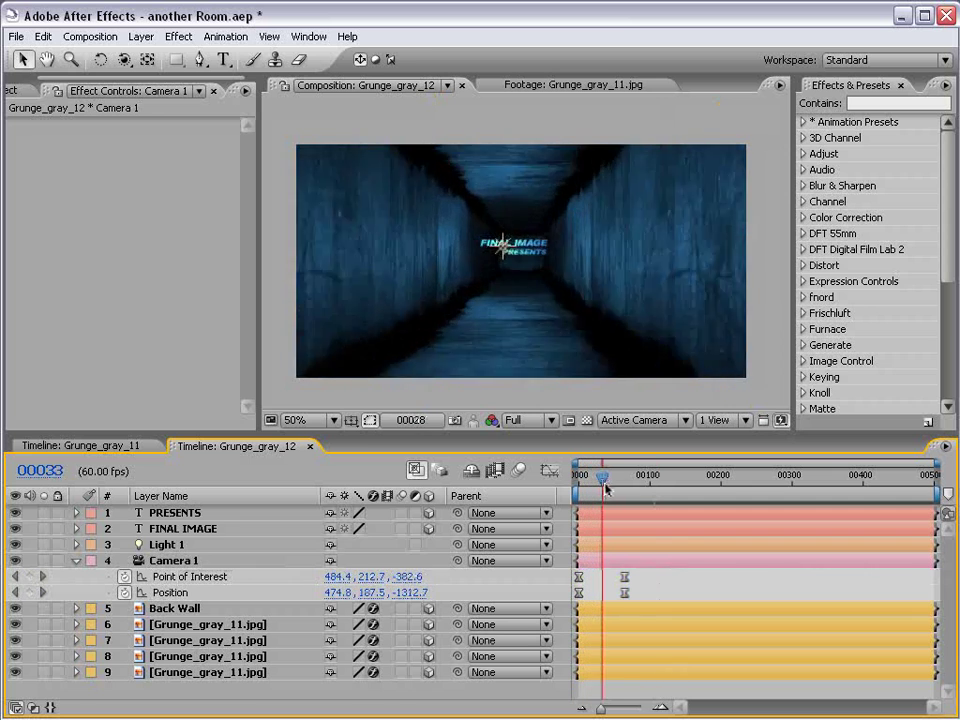
{"action": "key", "text": "space"}
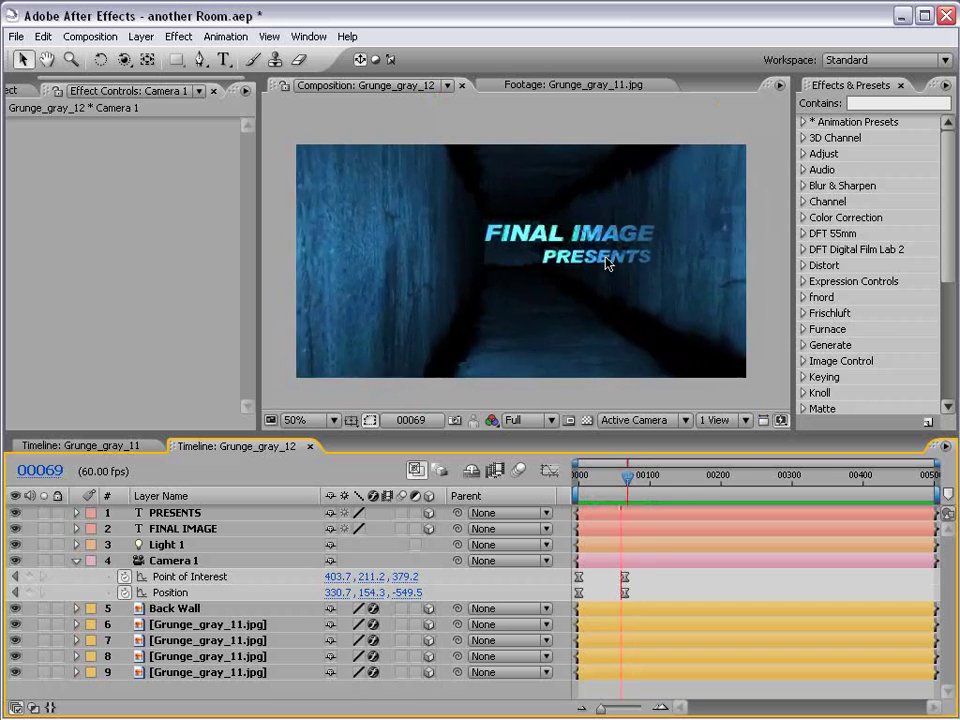
{"action": "key", "text": "Home"}
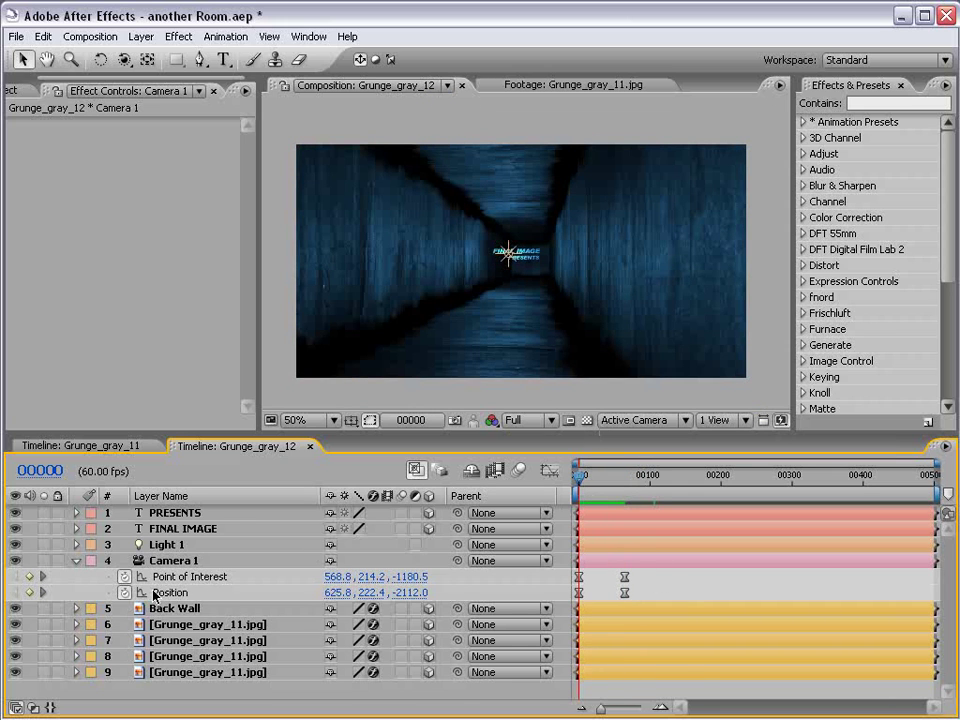
{"action": "scroll", "coordinate": [492, 300], "scroll_direction": "up", "scroll_amount": 1}
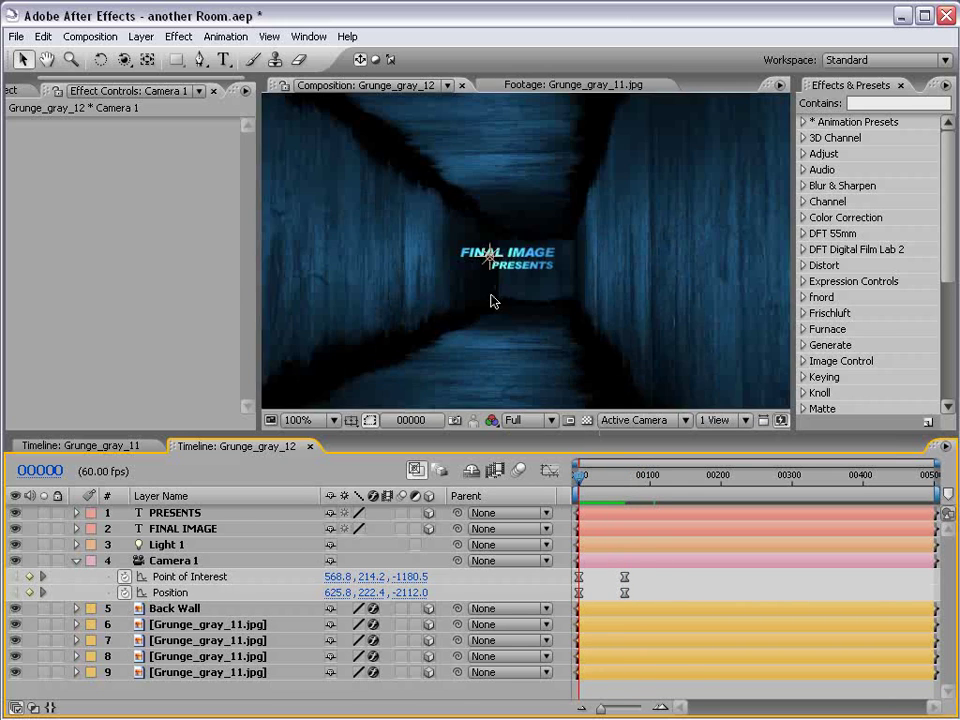
{"action": "scroll", "coordinate": [492, 300], "scroll_direction": "down", "scroll_amount": 1}
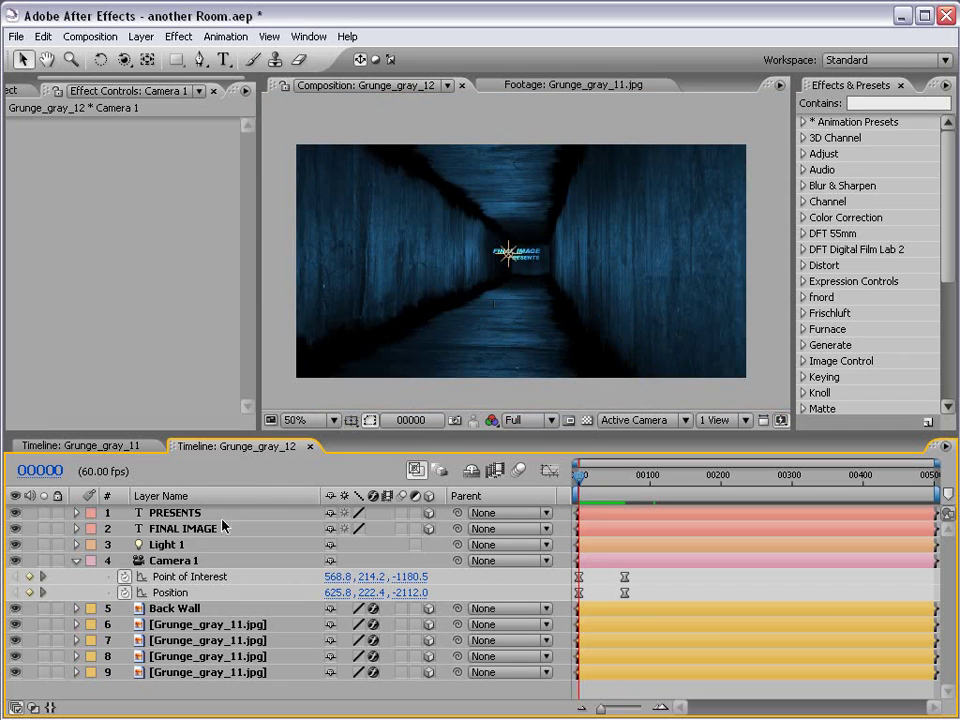
Step: Add the expression wiggle(.5,35) to Camera 1's Position
{"action": "left_click", "coordinate": [125, 592], "text": "alt"}
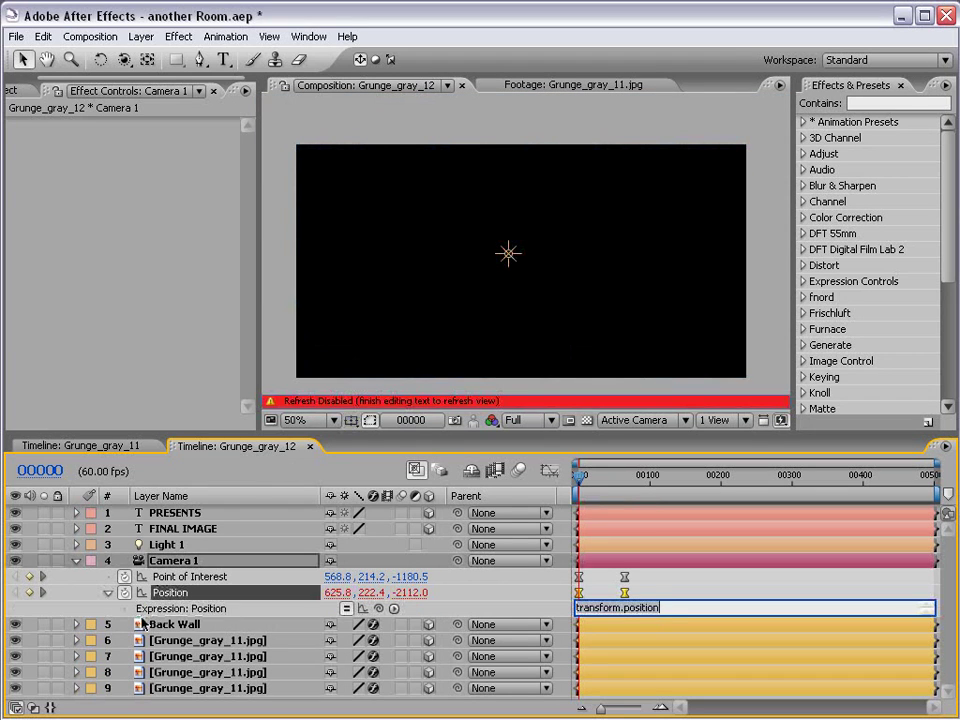
{"action": "type", "text": "wiggle(1,35"}
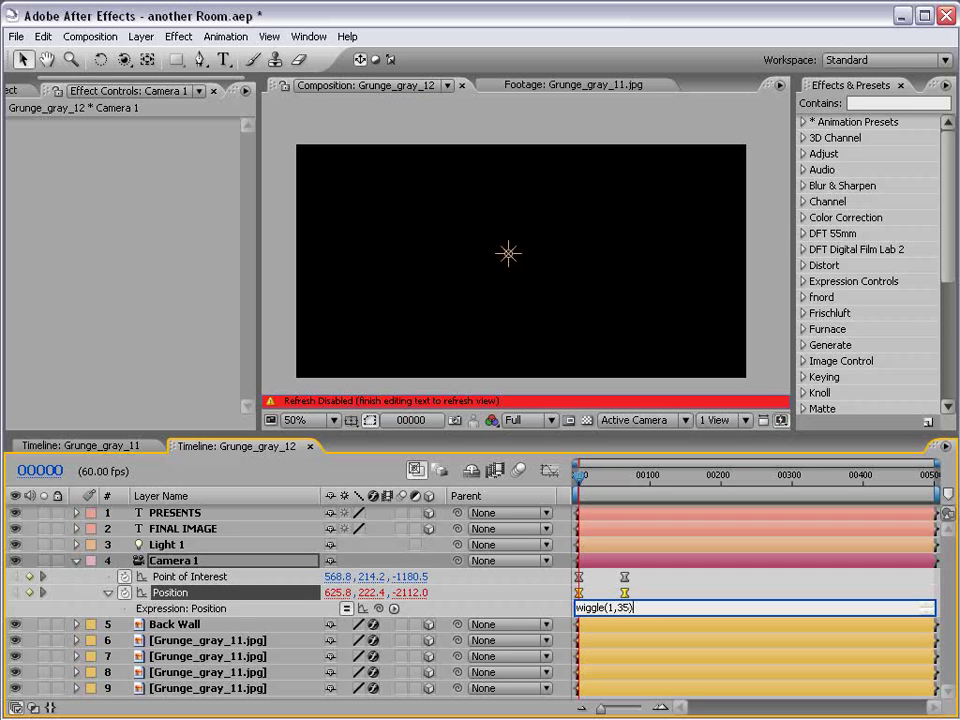
{"action": "key", "text": "BackSpace"}
{"action": "type", "text": "5"}
{"action": "left_click", "coordinate": [676, 598]}
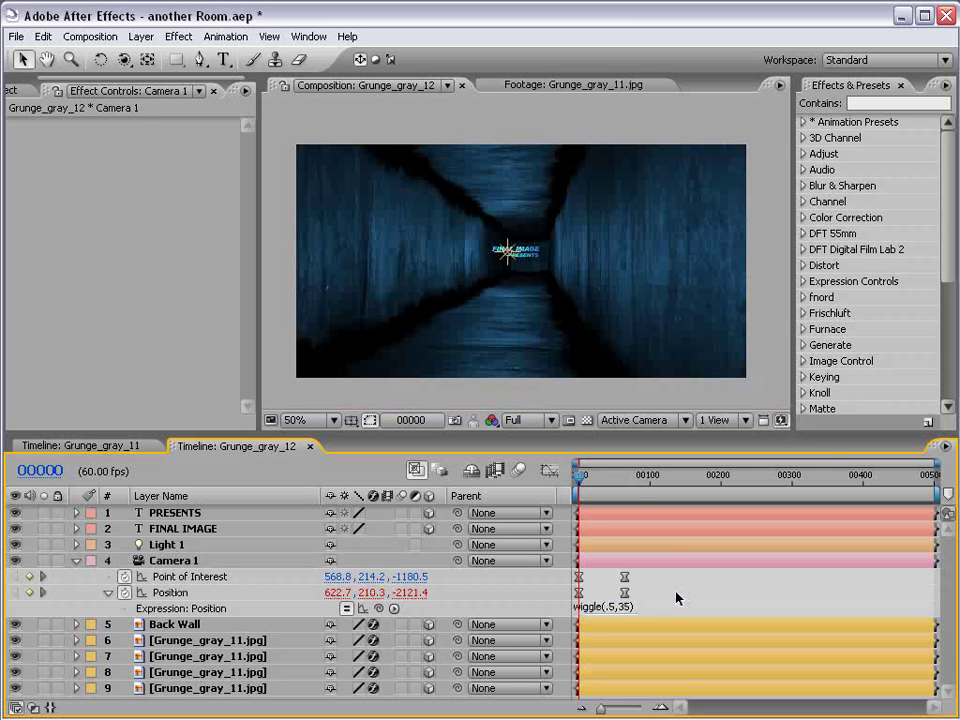
Step: Check the camera drift around frame 303 and reduce the wiggle amplitude to 25, giving wiggle(.5,25)
{"action": "left_click_drag", "start_coordinate": [594, 478], "coordinate": [794, 479]}
{"action": "left_click", "coordinate": [632, 606]}
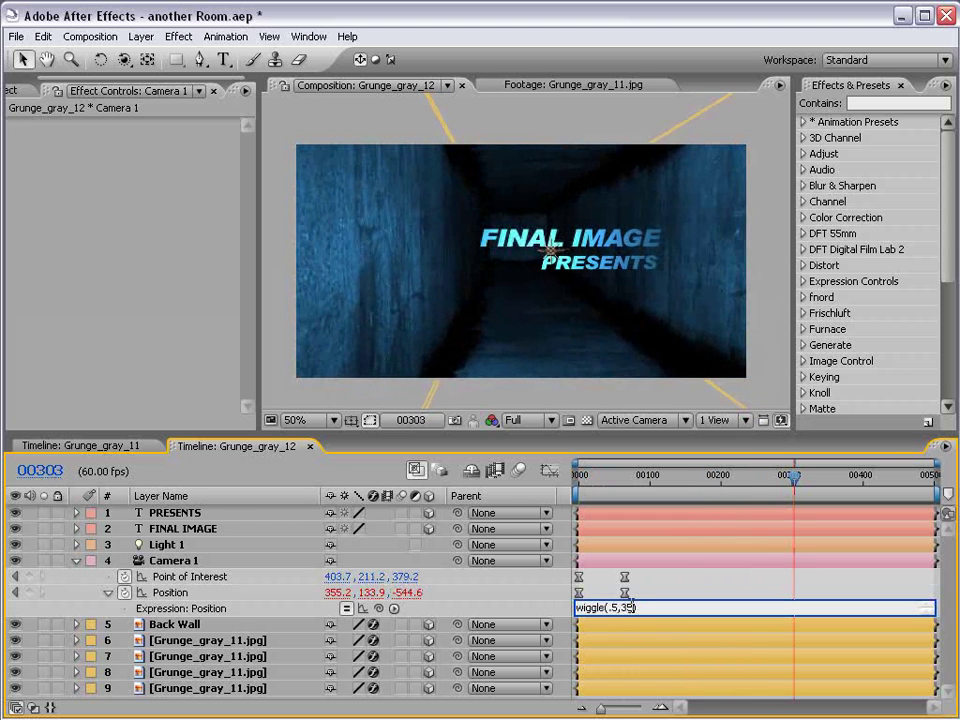
{"action": "type", "text": "25"}
{"action": "key", "text": "KP_Enter"}
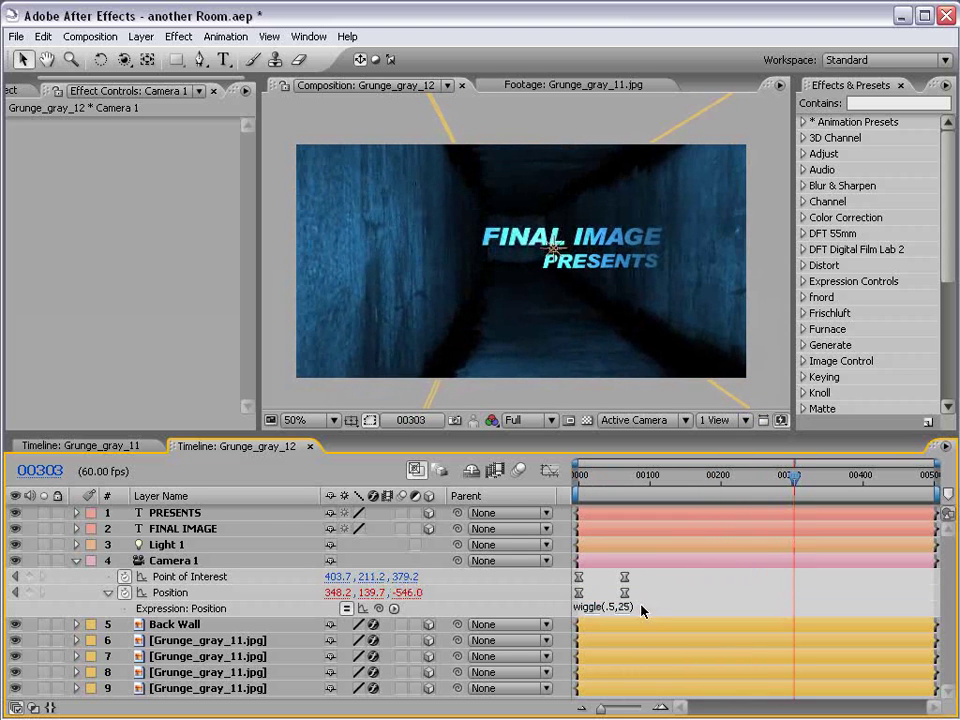
{"action": "key", "text": "Home"}
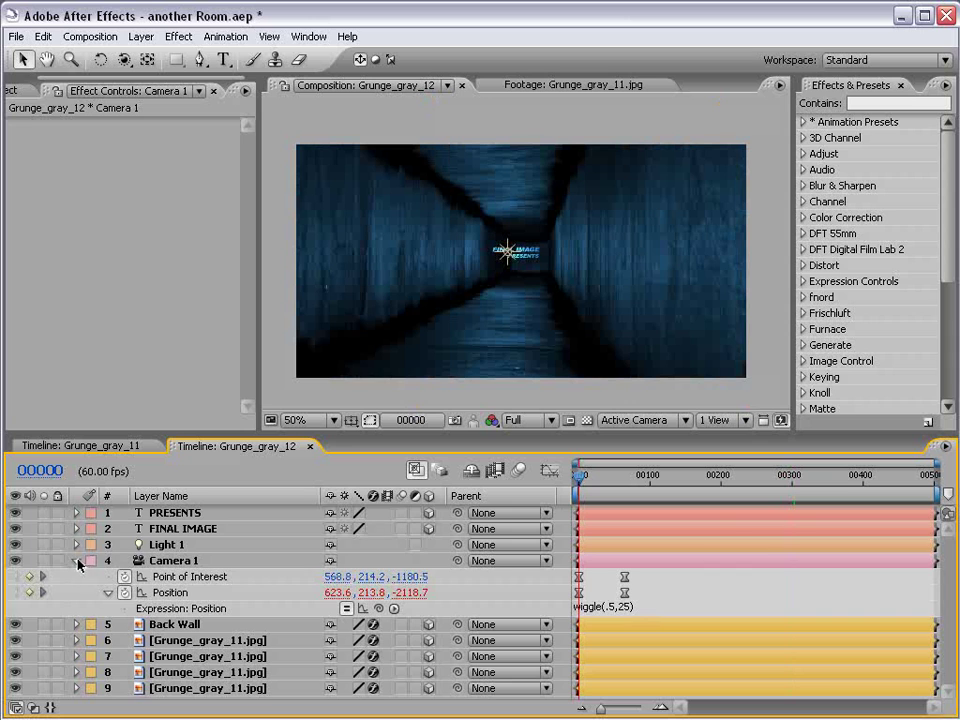
Step: Enable motion blur on the text and wall layers and for the whole composition, checking it at frame 20
{"action": "left_click", "coordinate": [77, 561]}
{"action": "left_click_drag", "start_coordinate": [403, 512], "coordinate": [403, 652]}
{"action": "left_click", "coordinate": [518, 470]}
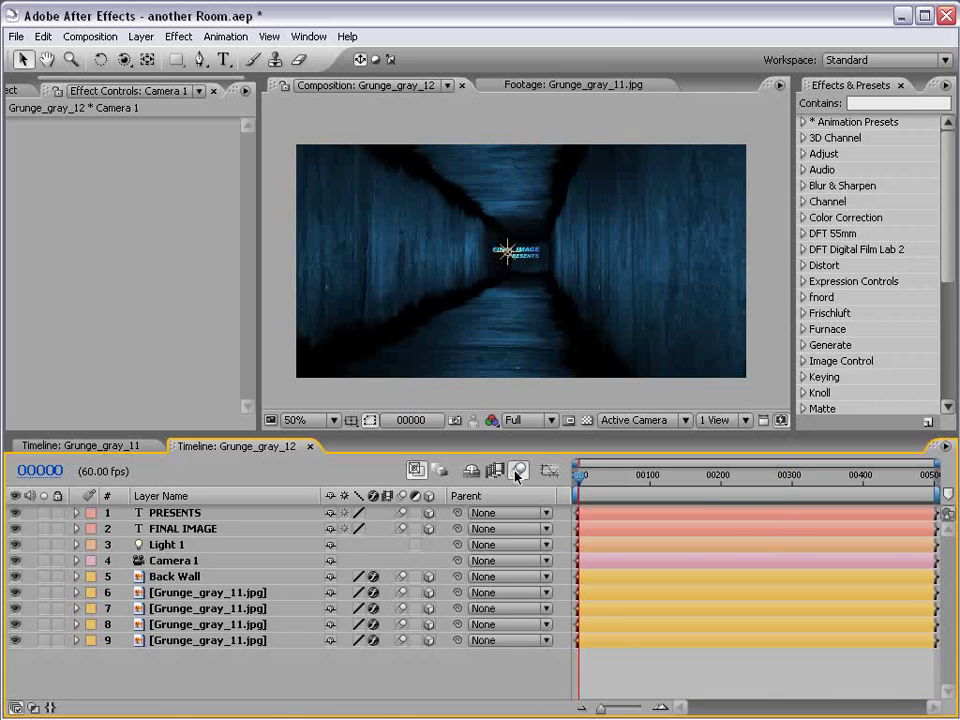
{"action": "left_click", "coordinate": [587, 479]}
{"action": "left_click_drag", "start_coordinate": [587, 479], "coordinate": [593, 479]}
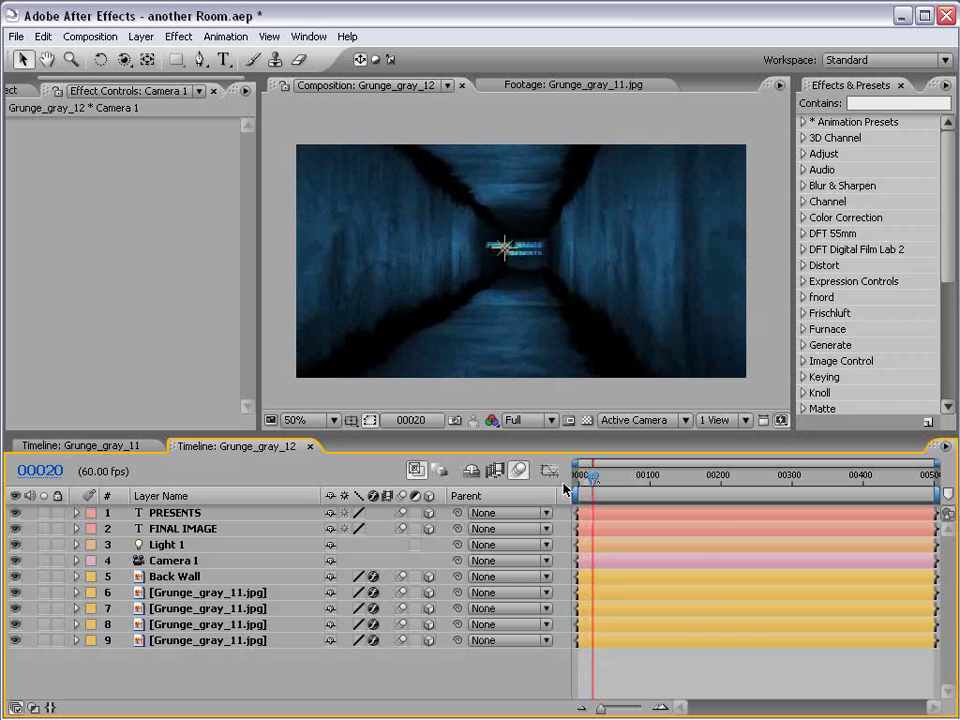
Step: Speed up the camera move by shifting Camera 1's end keyframes earlier, to about frame 34
{"action": "left_click", "coordinate": [180, 561]}
{"action": "key", "text": "u"}
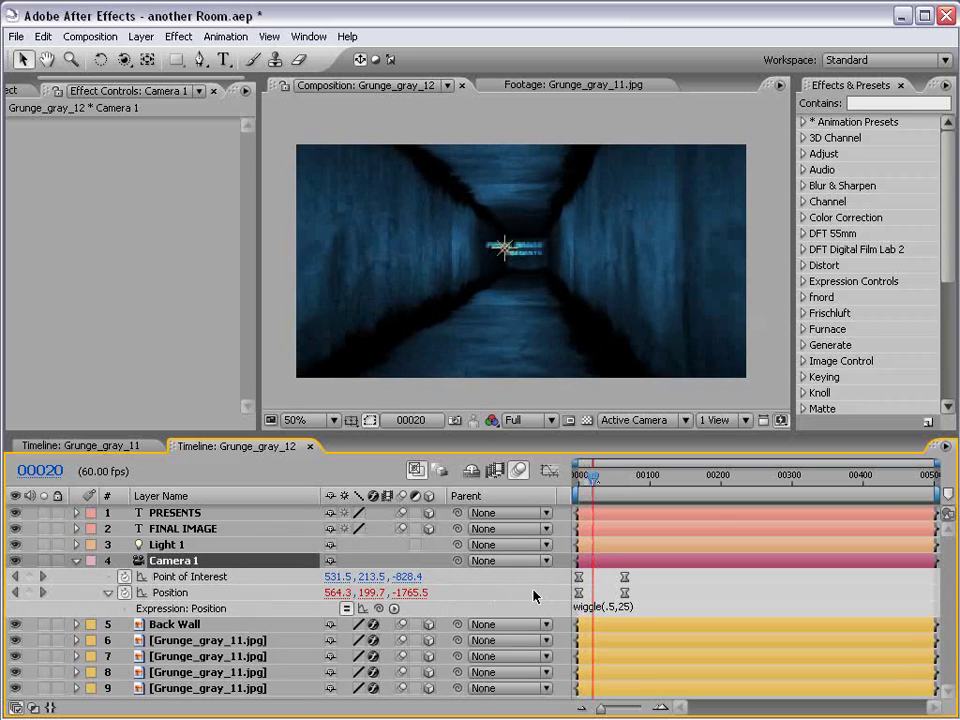
{"action": "left_click_drag", "start_coordinate": [645, 579], "coordinate": [604, 598]}
{"action": "left_click", "coordinate": [638, 588]}
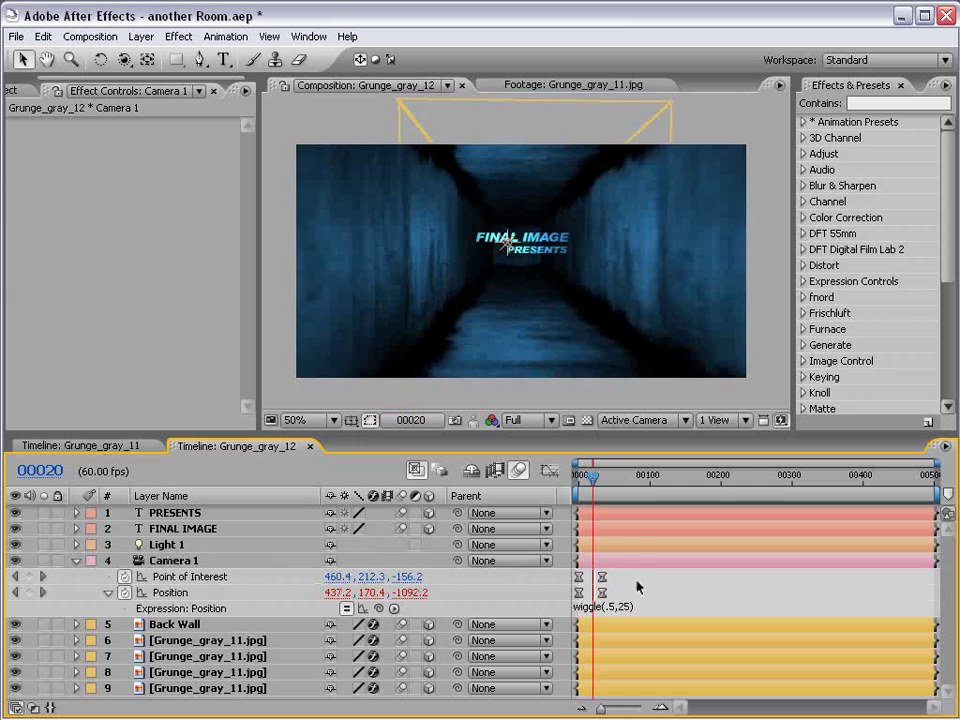
Step: Examine the blurred frames in an enlarged composition view, setting the preview resolution to Half and moving to frame 38
{"action": "key", "text": "grave"}
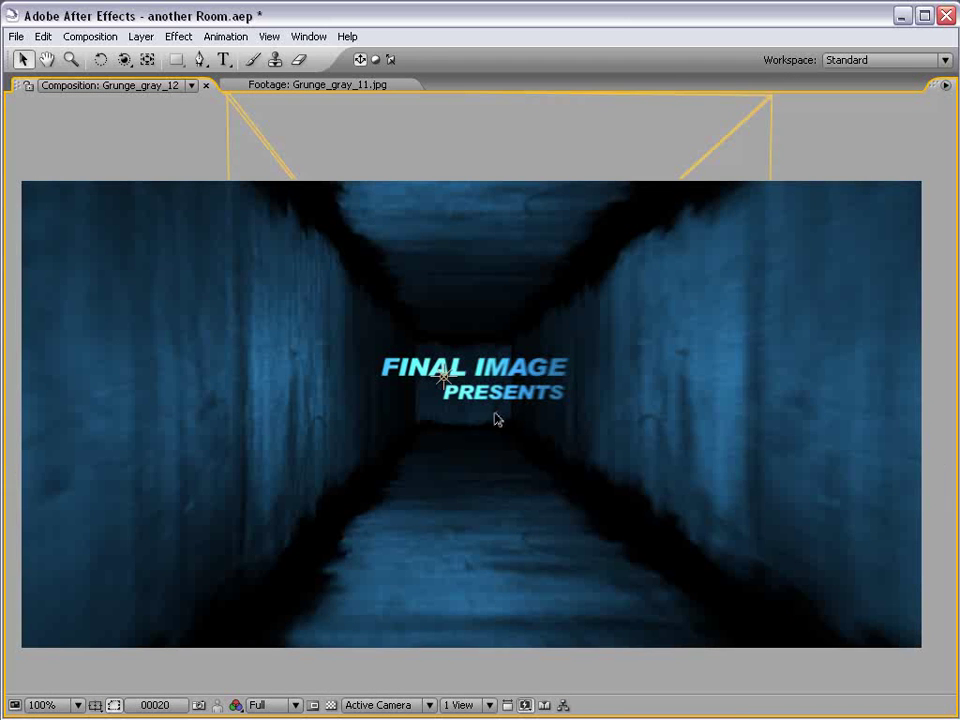
{"action": "key", "text": "grave"}
{"action": "key", "text": "ctrl+shift+j"}
{"action": "left_click_drag", "start_coordinate": [592, 479], "coordinate": [605, 481]}
{"action": "key", "text": "comma"}
{"action": "key", "text": "grave"}
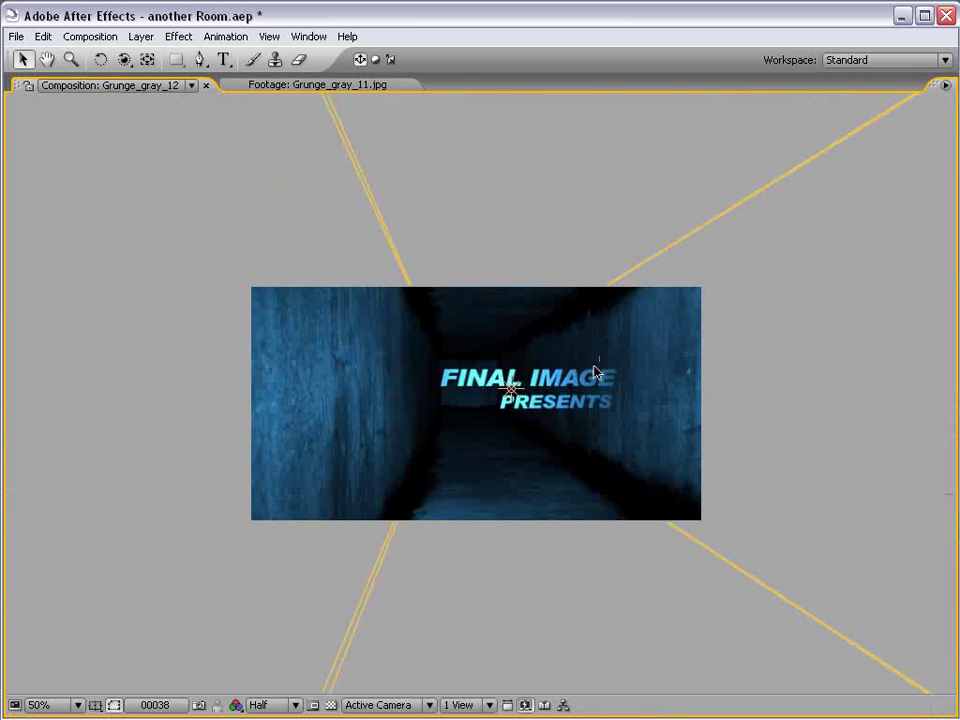
{"action": "key", "text": "grave"}
{"action": "left_click", "coordinate": [656, 582]}
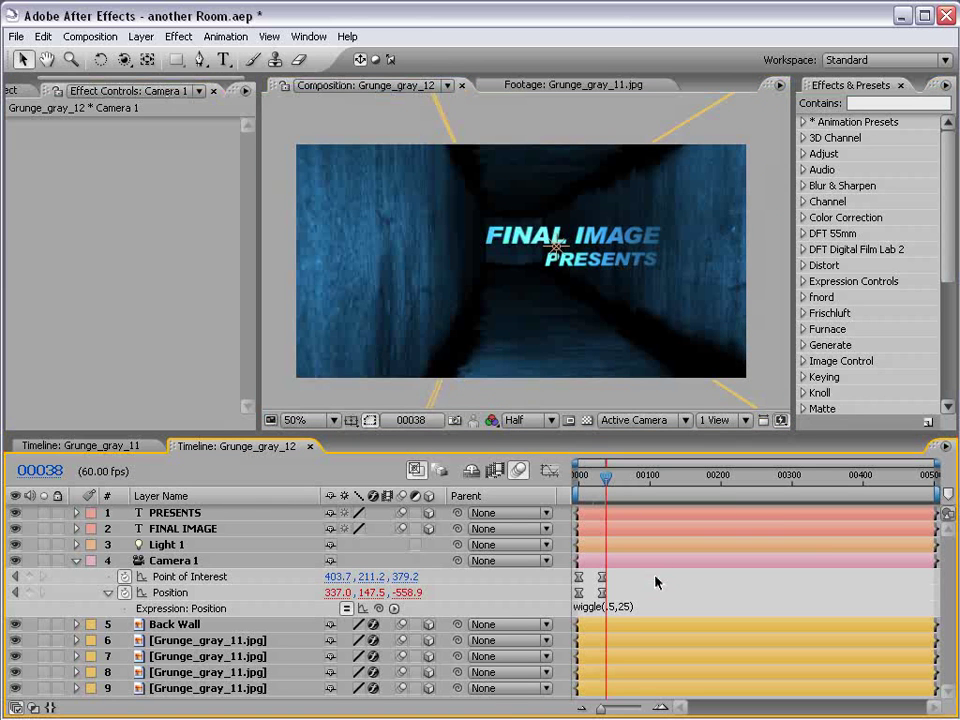
Step: Turn on depth of field for Camera 1 and raise its aperture to about 128.7 pixels
{"action": "left_click", "coordinate": [77, 561]}
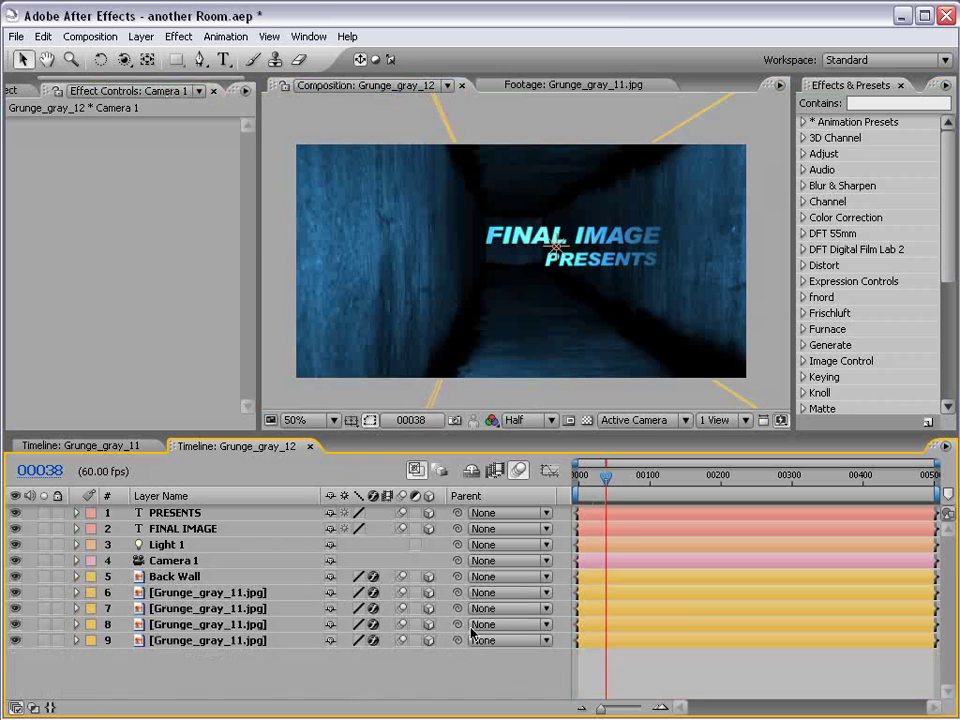
{"action": "left_click", "coordinate": [77, 561]}
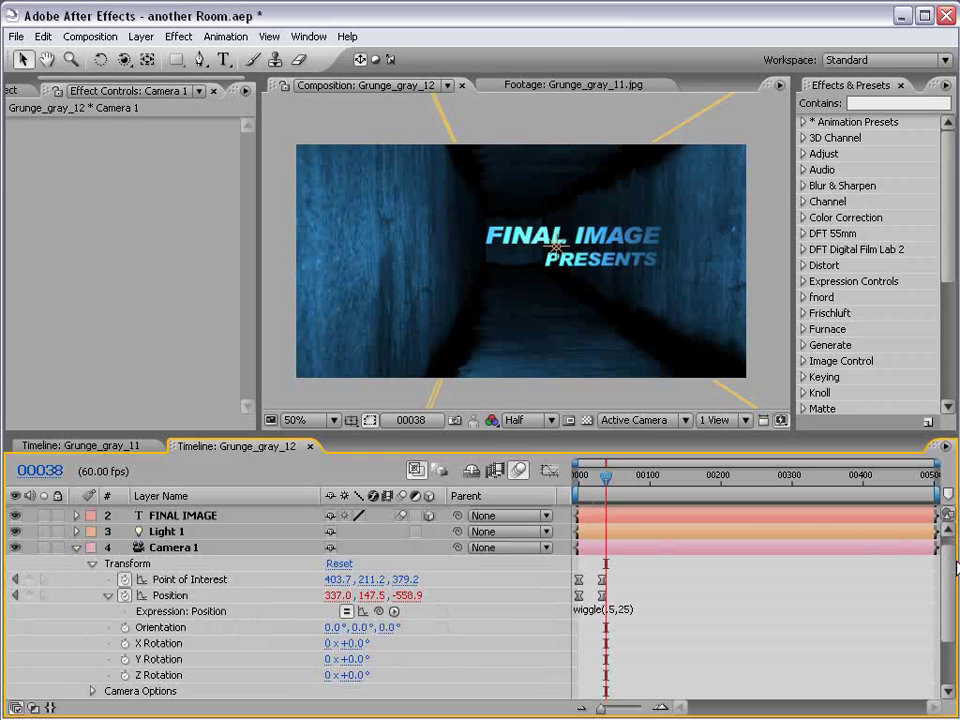
{"action": "left_click_drag", "start_coordinate": [948, 564], "coordinate": [946, 609]}
{"action": "left_click", "coordinate": [92, 650]}
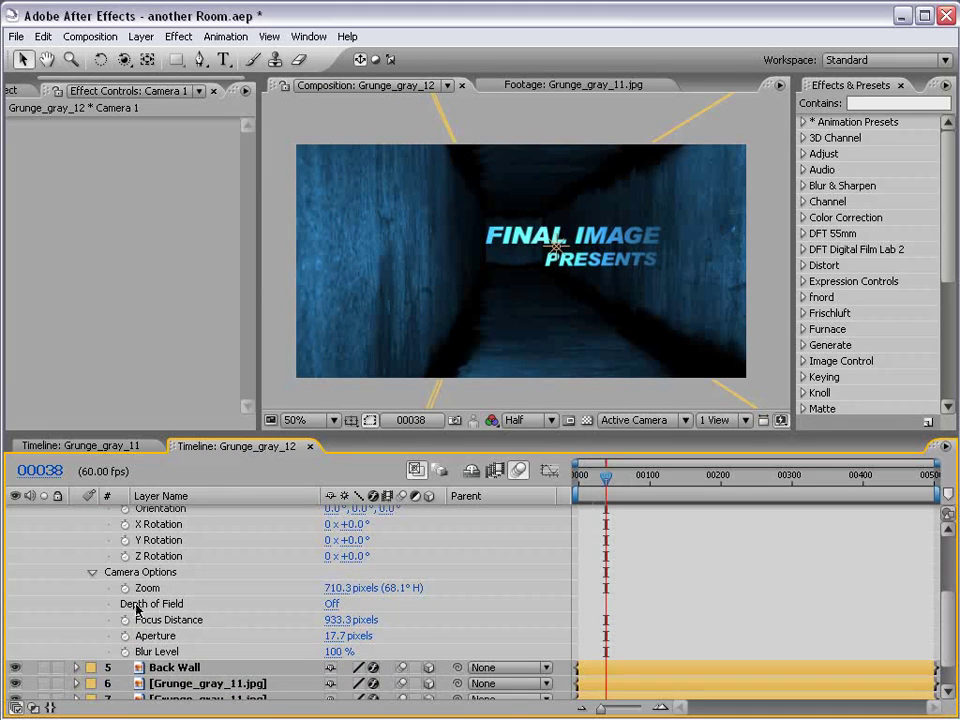
{"action": "left_click", "coordinate": [332, 607]}
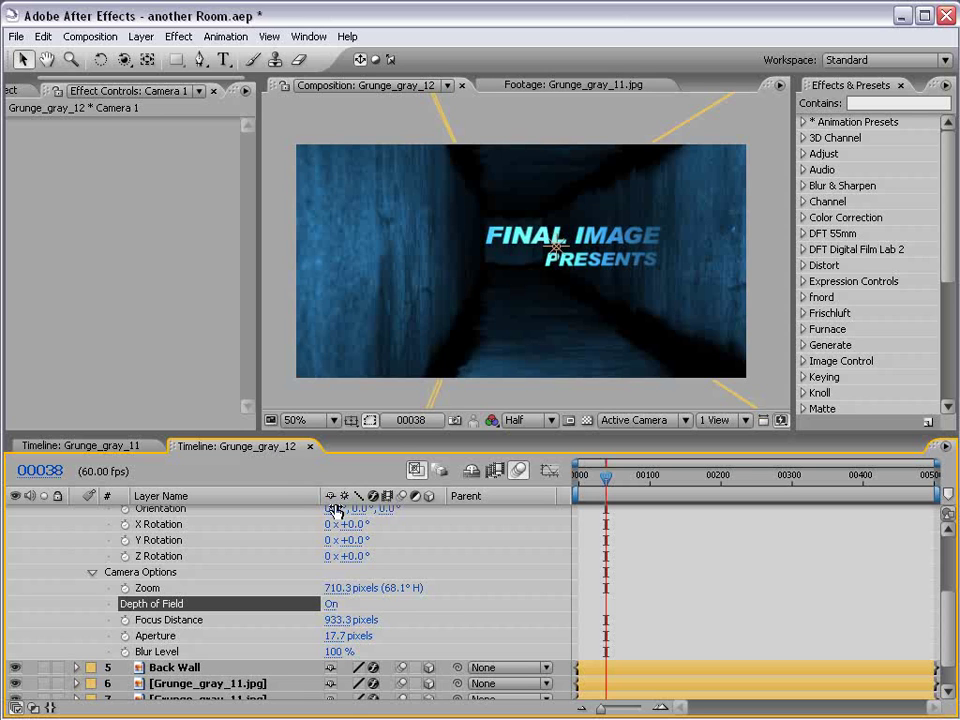
{"action": "left_click_drag", "start_coordinate": [333, 645], "coordinate": [432, 619]}
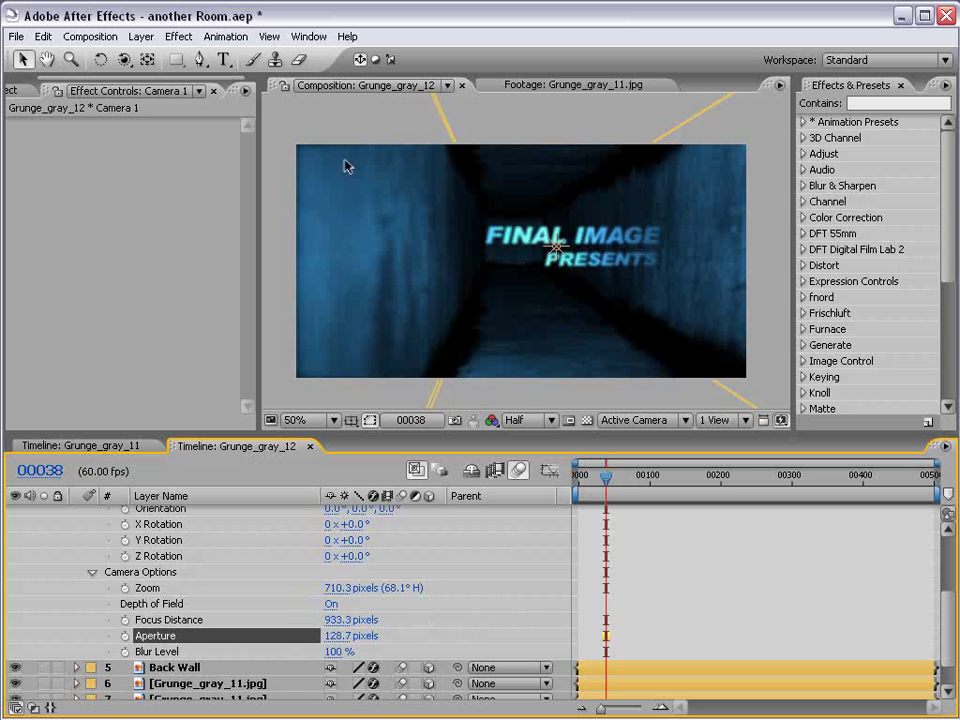
Step: Set Camera 1's Blur Level to 161 % and check the result in the enlarged composition view
{"action": "left_click_drag", "start_coordinate": [335, 651], "coordinate": [388, 652]}
{"action": "left_click", "coordinate": [712, 572]}
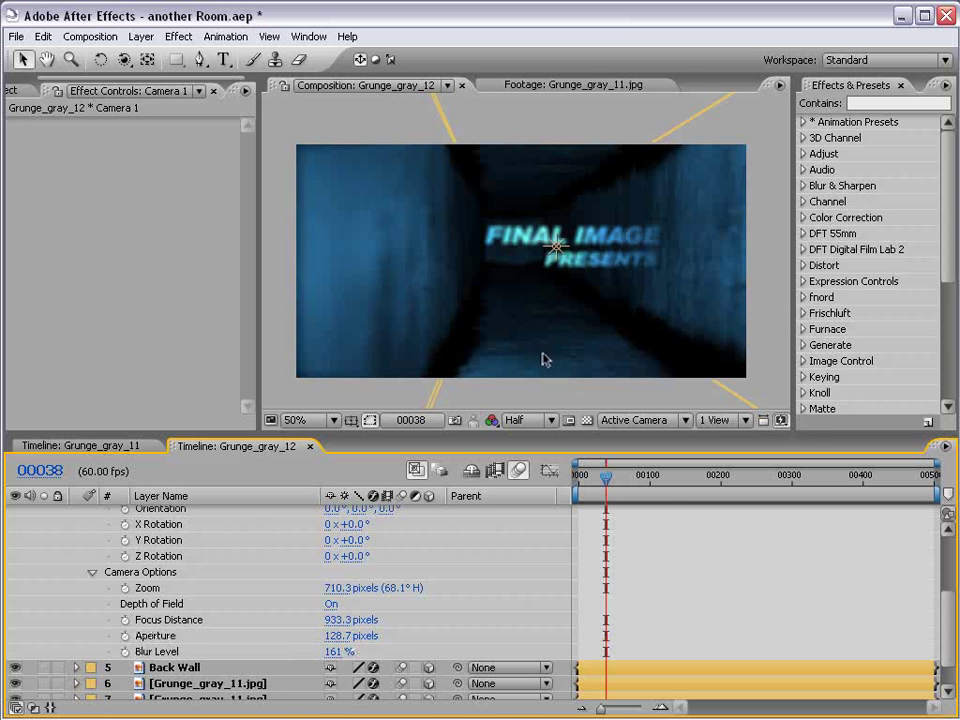
{"action": "key", "text": "grave"}
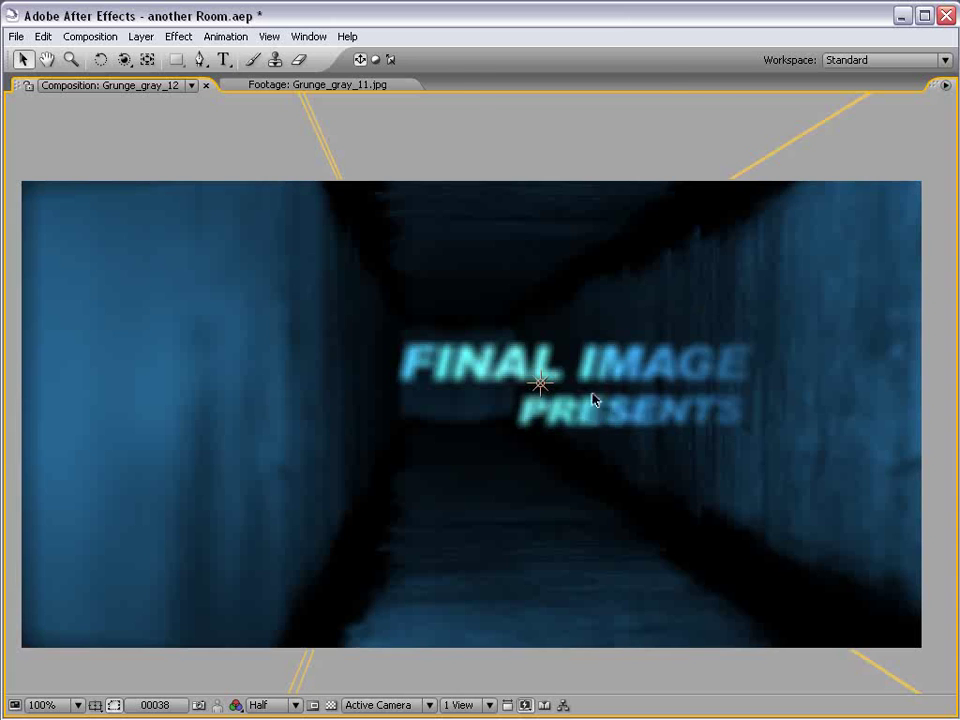
{"action": "key", "text": "grave"}
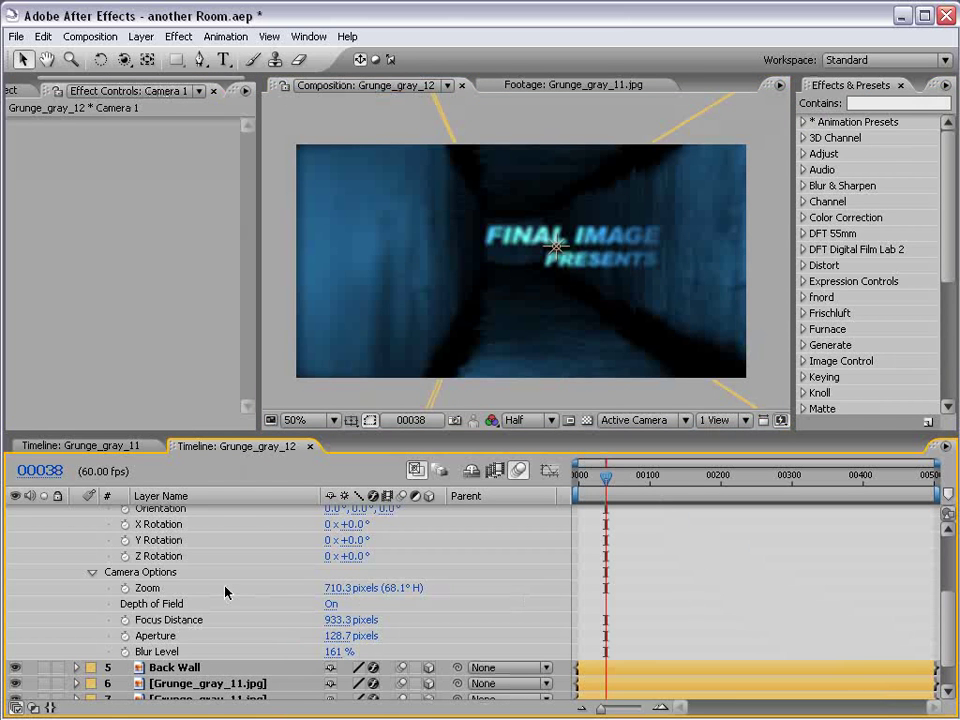
Step: Adjust Camera 1's Focus Distance by eye to about 570.3 pixels to focus on the text, checking it in the enlarged view
{"action": "left_click_drag", "start_coordinate": [264, 438], "coordinate": [270, 342]}
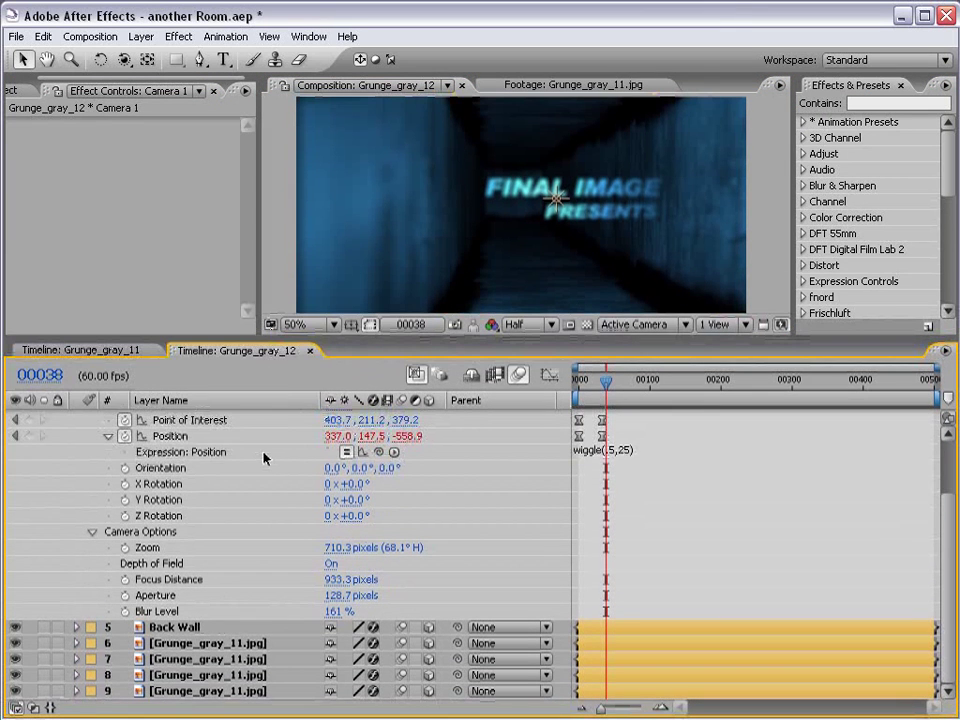
{"action": "scroll", "coordinate": [281, 441], "scroll_direction": "up", "scroll_amount": 2}
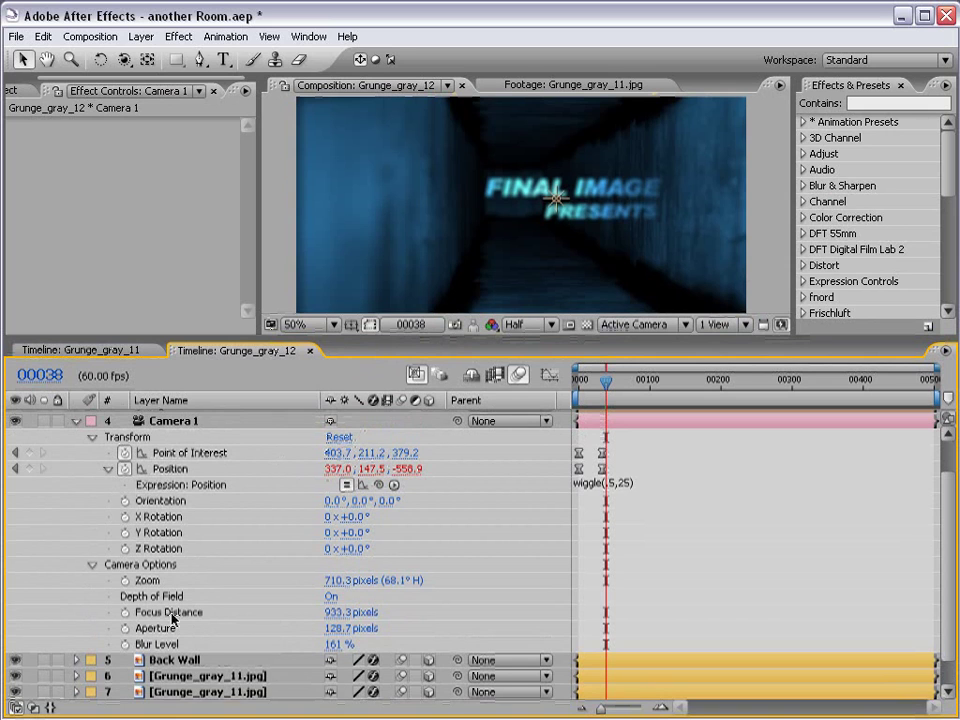
{"action": "mouse_move", "coordinate": [343, 612]}
{"action": "left_mouse_down"}
{"action": "mouse_move", "coordinate": [540, 603]}
{"action": "mouse_move", "coordinate": [30, 596]}
{"action": "left_mouse_up"}
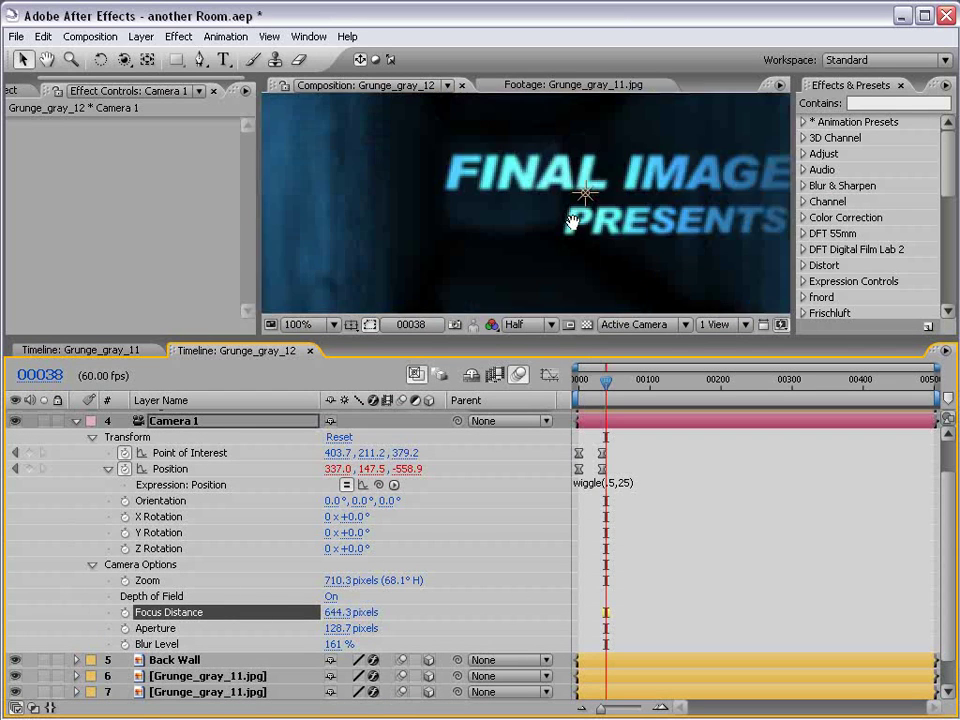
{"action": "left_click_drag", "start_coordinate": [340, 612], "coordinate": [484, 612]}
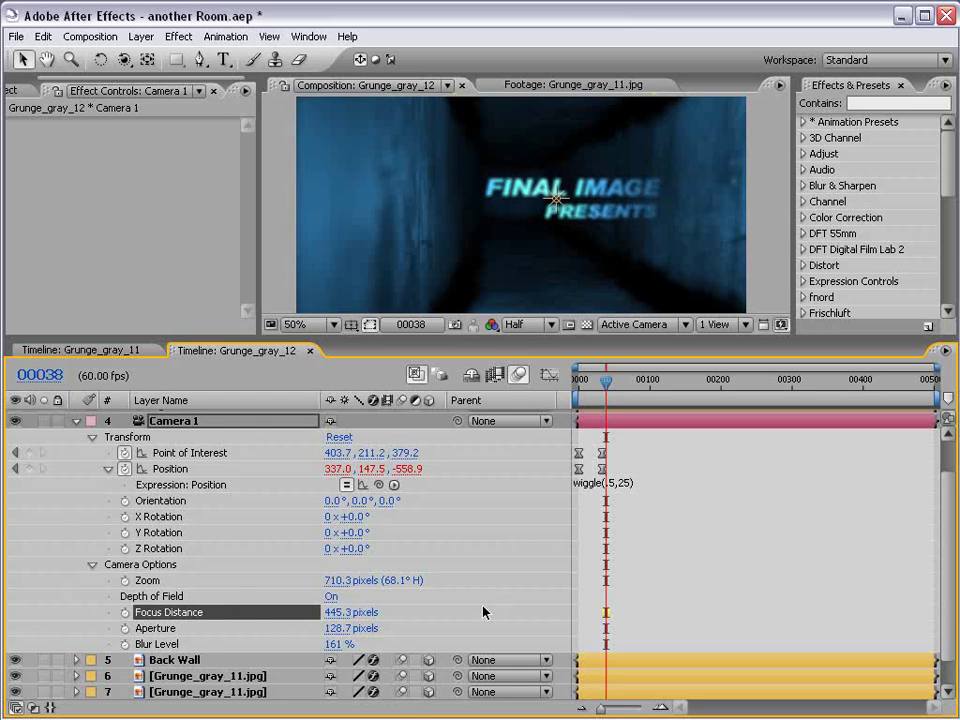
{"action": "left_click_drag", "start_coordinate": [332, 612], "coordinate": [444, 609]}
{"action": "key", "text": "grave"}
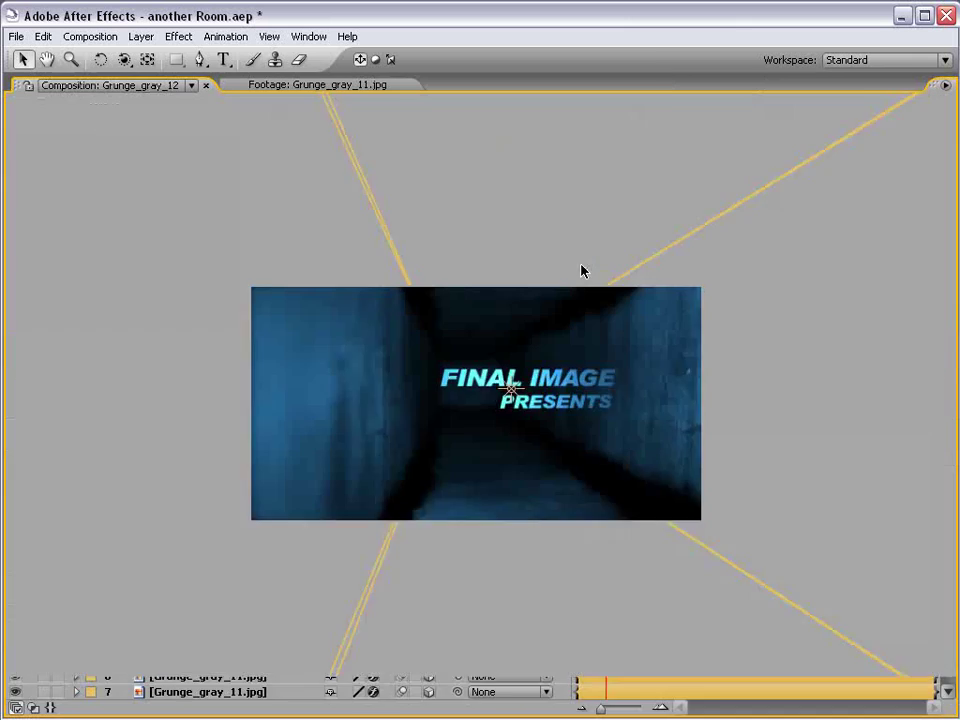
{"action": "scroll", "coordinate": [578, 276], "scroll_direction": "up", "scroll_amount": 1}
{"action": "scroll", "coordinate": [563, 306], "scroll_direction": "down", "scroll_amount": 1}
{"action": "key", "text": "grave"}
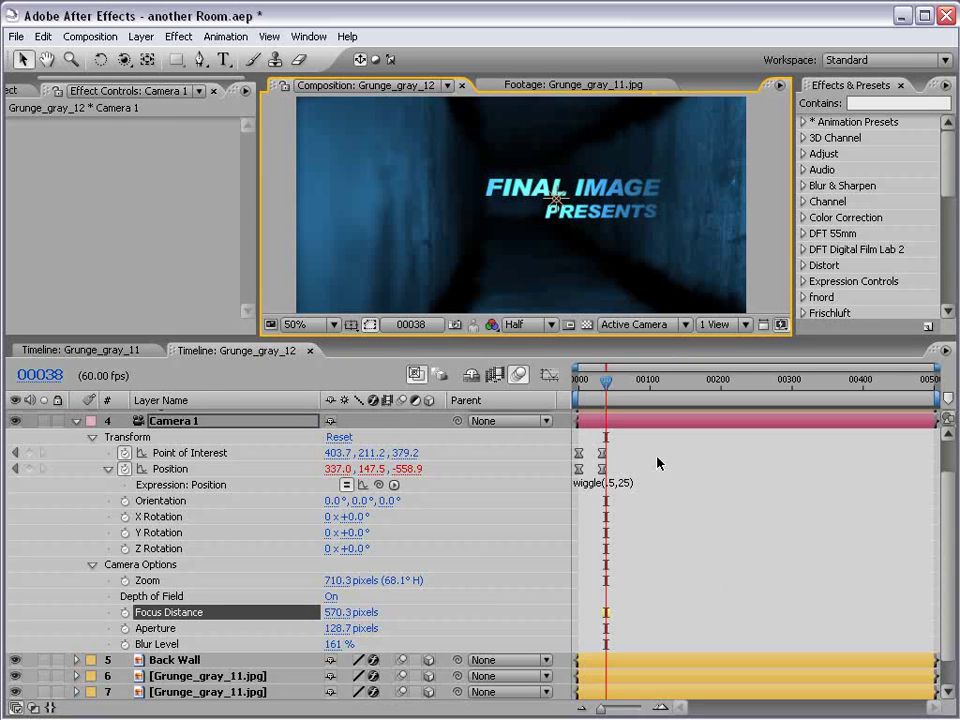
Step: Link Camera 1's Focus Distance to the text with the expression length(thisComp.layer("FINAL IMAGE").transform.position,transform.position)
{"action": "scroll", "coordinate": [467, 523], "scroll_direction": "up", "scroll_amount": 2}
{"action": "left_click", "coordinate": [190, 436]}
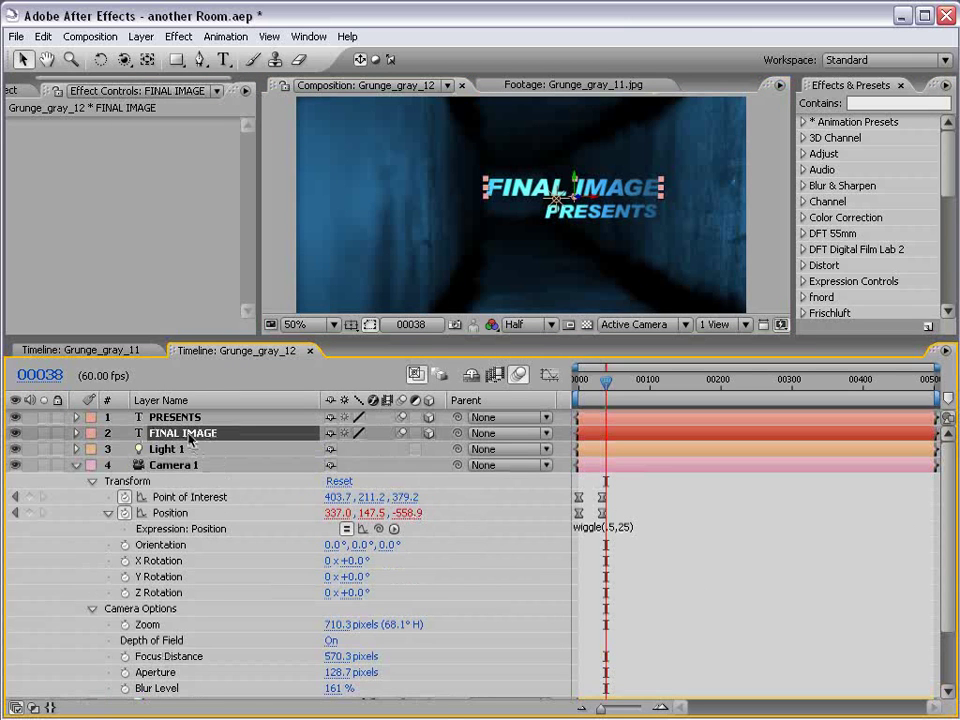
{"action": "key", "text": "p"}
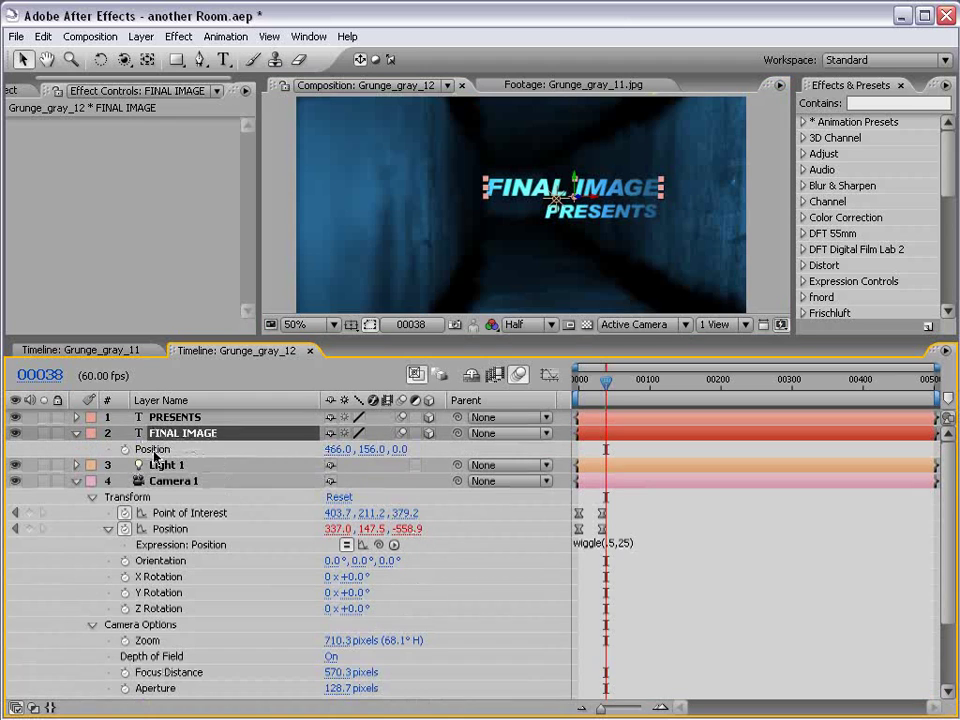
{"action": "scroll", "coordinate": [439, 583], "scroll_direction": "down", "scroll_amount": 1}
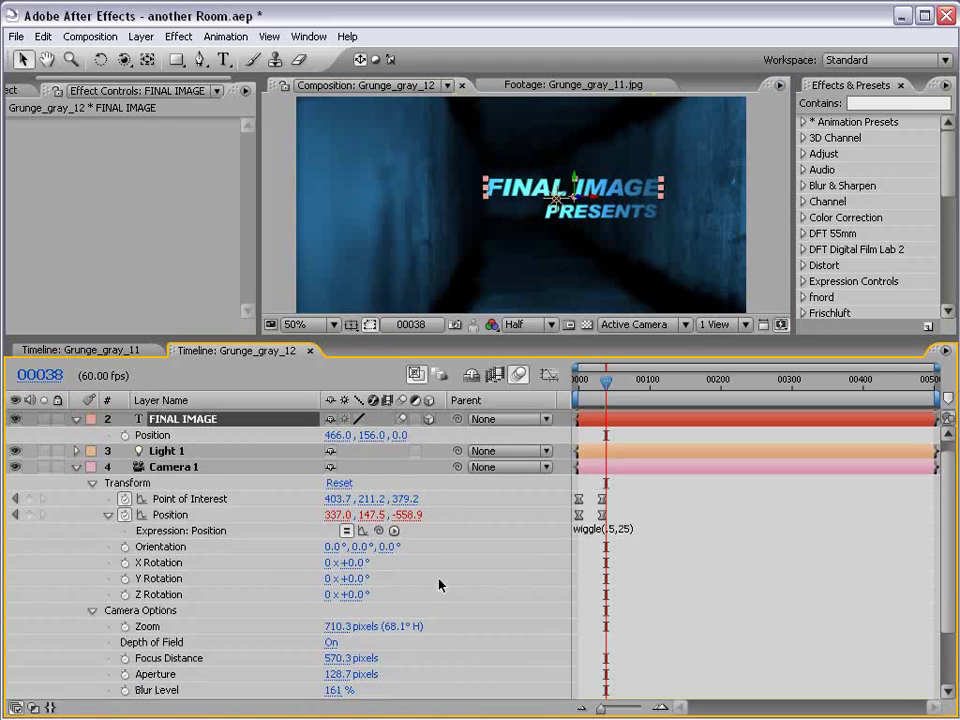
{"action": "left_click", "coordinate": [125, 658], "text": "alt"}
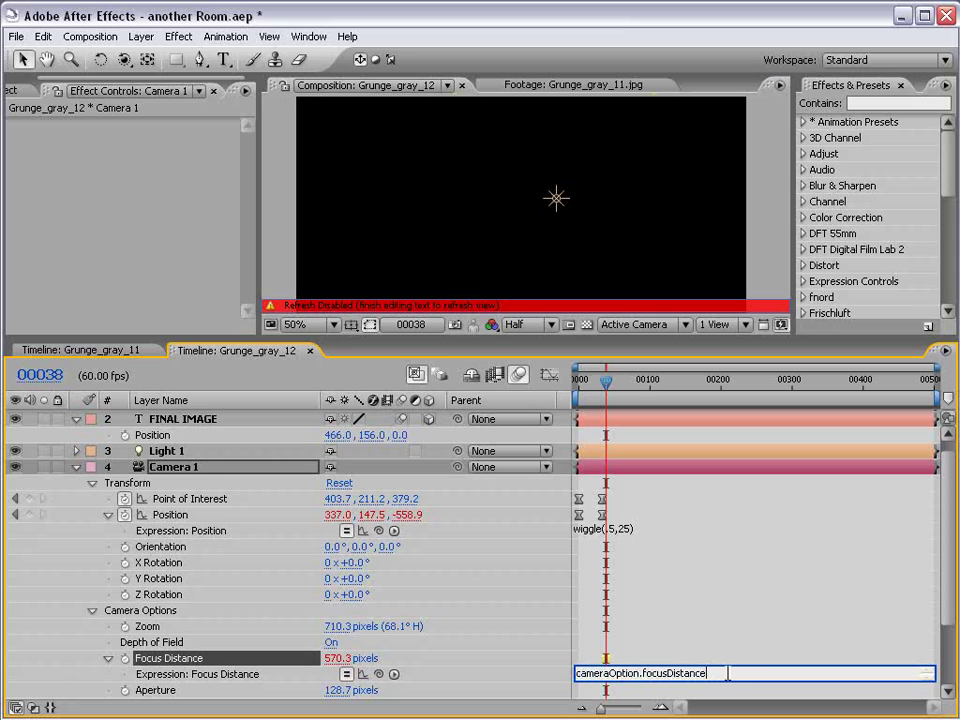
{"action": "left_click_drag", "start_coordinate": [728, 674], "coordinate": [568, 676]}
{"action": "key", "text": "BackSpace"}
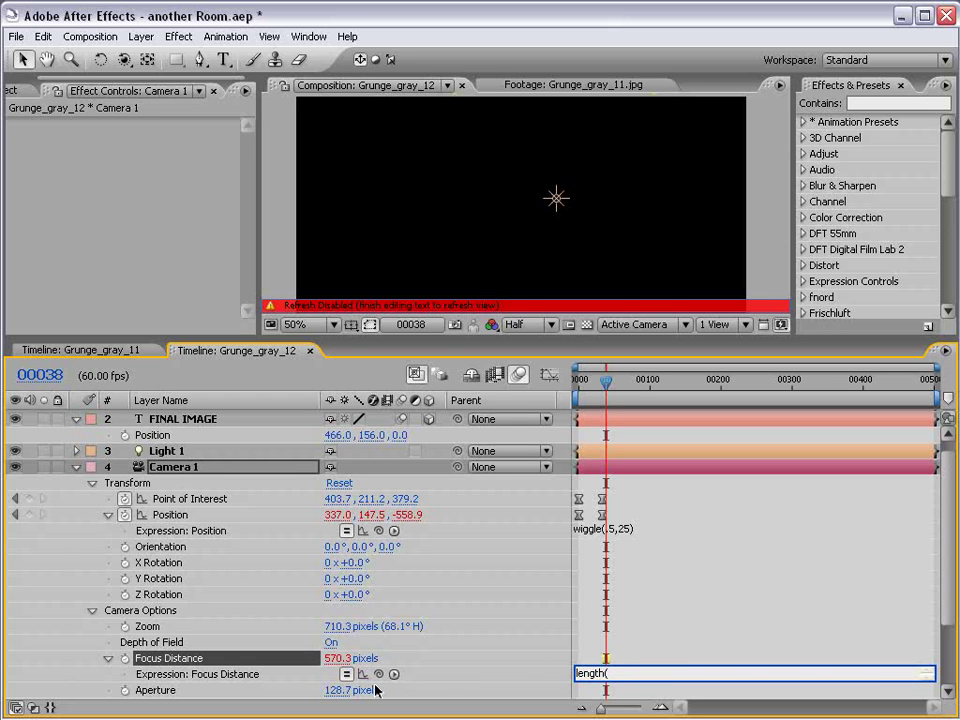
{"action": "left_click_drag", "start_coordinate": [378, 674], "coordinate": [172, 445]}
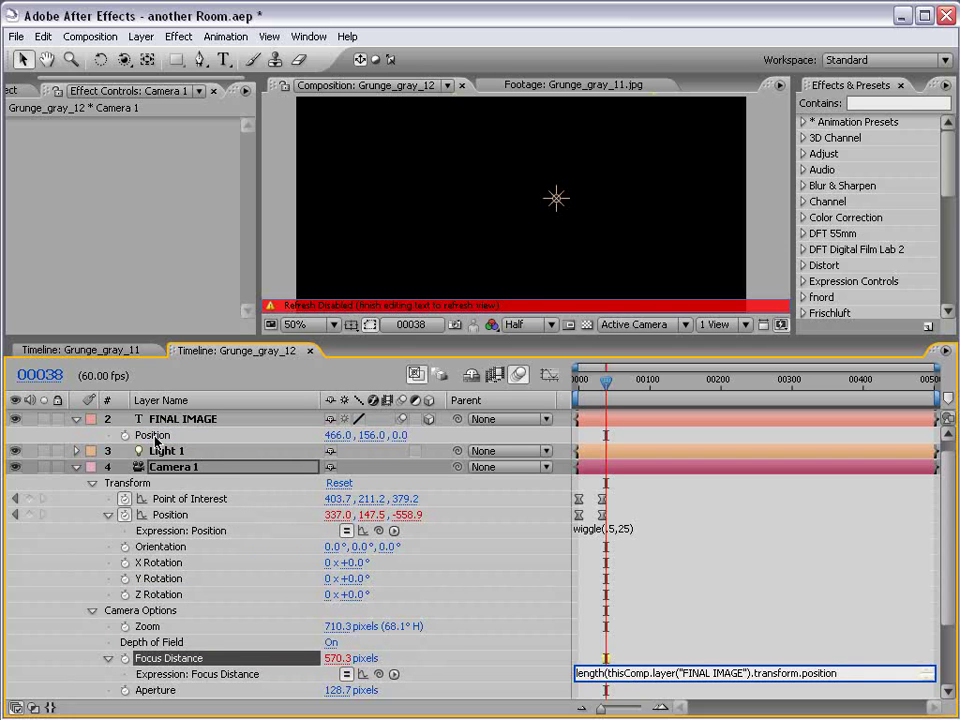
{"action": "type", "text": ")"}
{"action": "left_click_drag", "start_coordinate": [378, 682], "coordinate": [167, 523]}
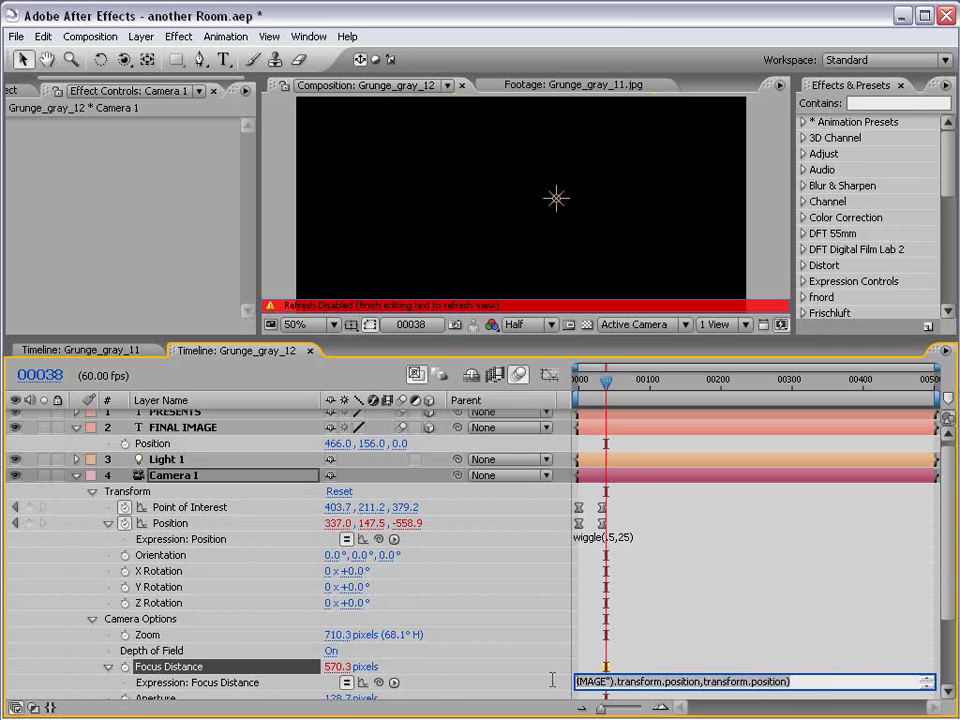
{"action": "left_click", "coordinate": [726, 669]}
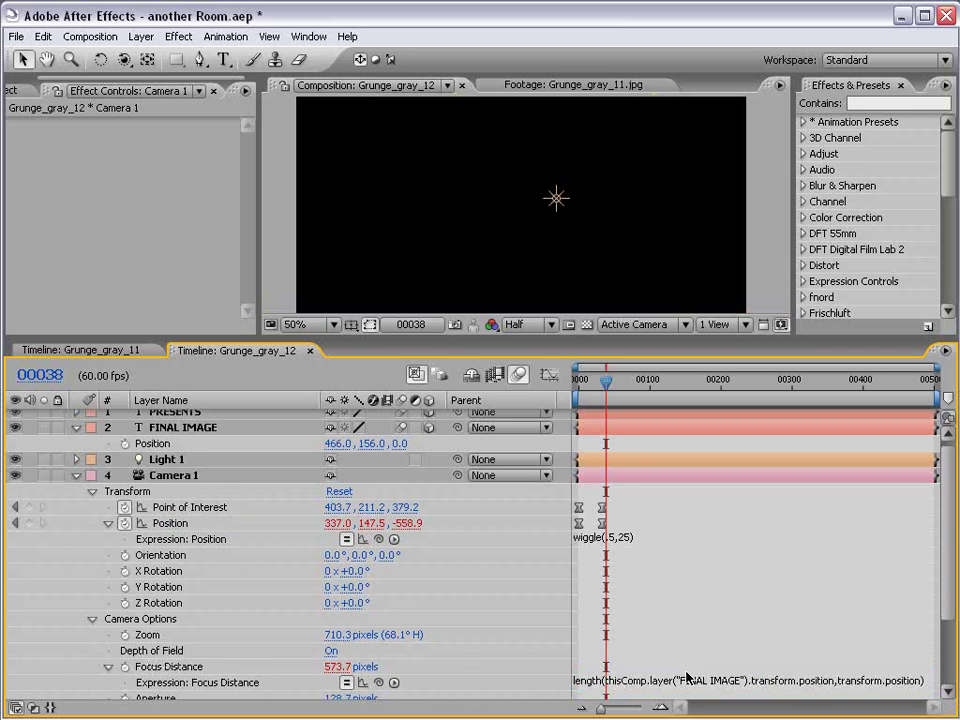
{"action": "left_click", "coordinate": [600, 681]}
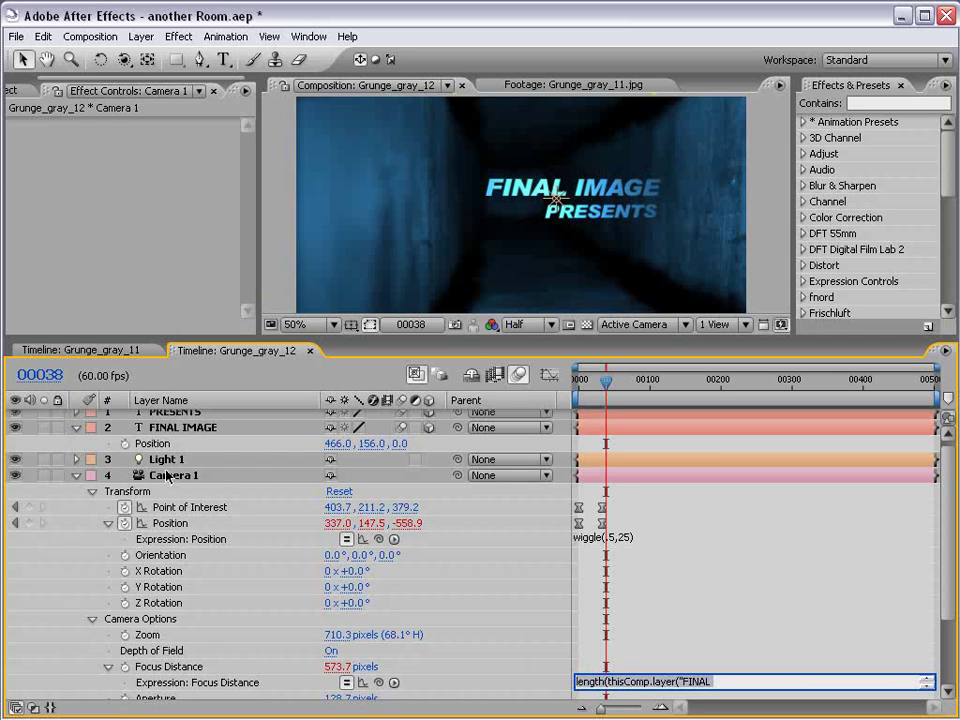
{"action": "left_click", "coordinate": [472, 608]}
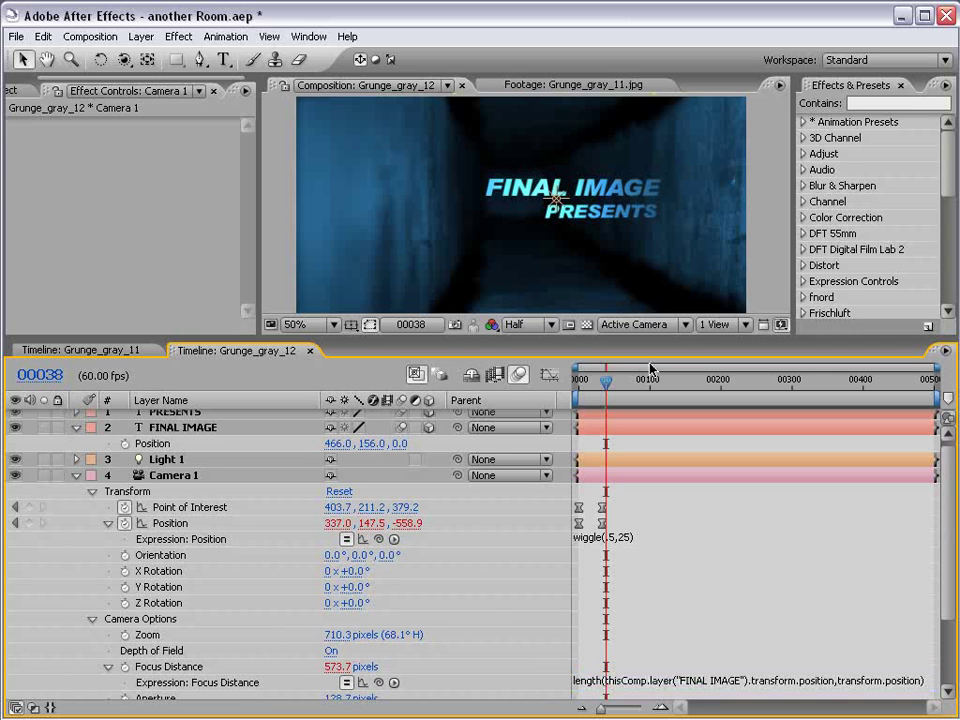
Step: Check the text focus at frames 18 and 0, and set the preview resolution to Full in the enlarged composition view
{"action": "mouse_move", "coordinate": [605, 381]}
{"action": "left_mouse_down"}
{"action": "mouse_move", "coordinate": [594, 380]}
{"action": "mouse_move", "coordinate": [592, 392]}
{"action": "left_mouse_up"}
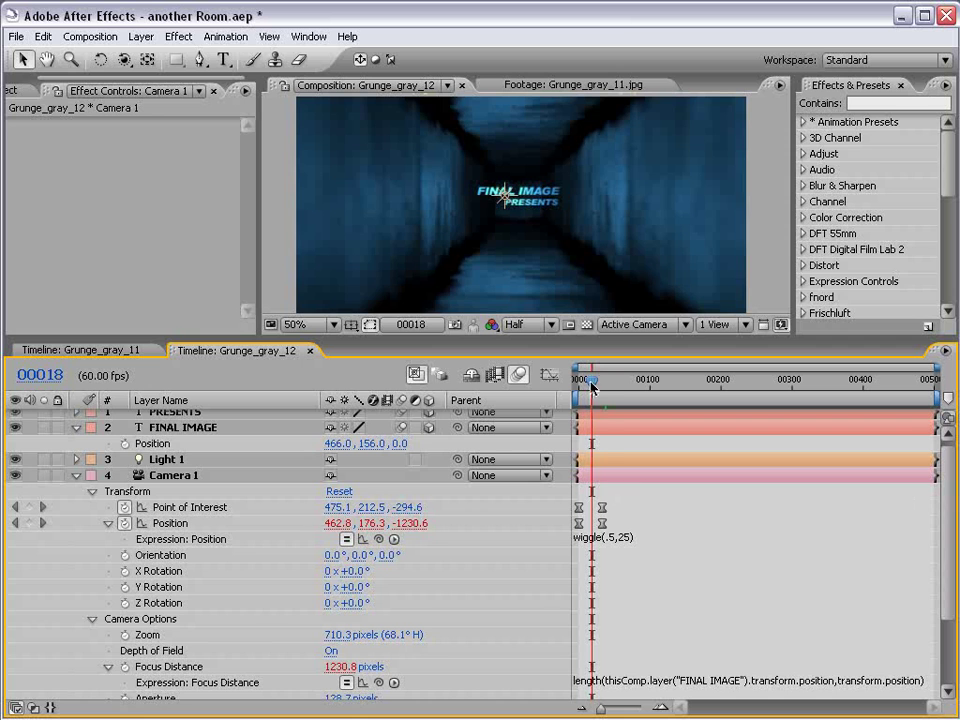
{"action": "left_click_drag", "start_coordinate": [592, 387], "coordinate": [576, 388]}
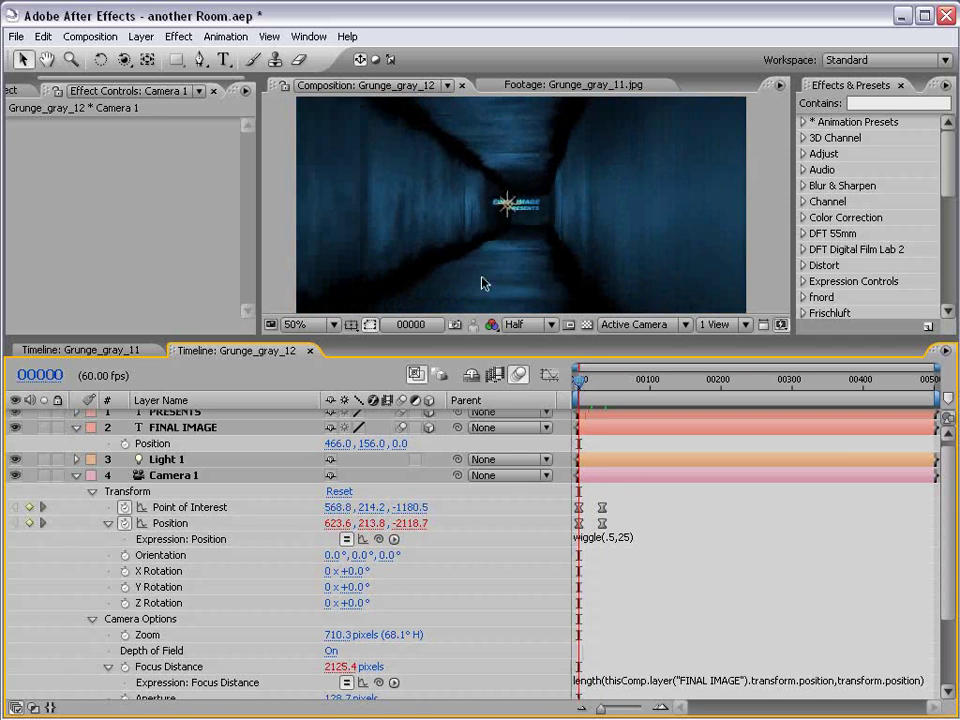
{"action": "key", "text": "grave"}
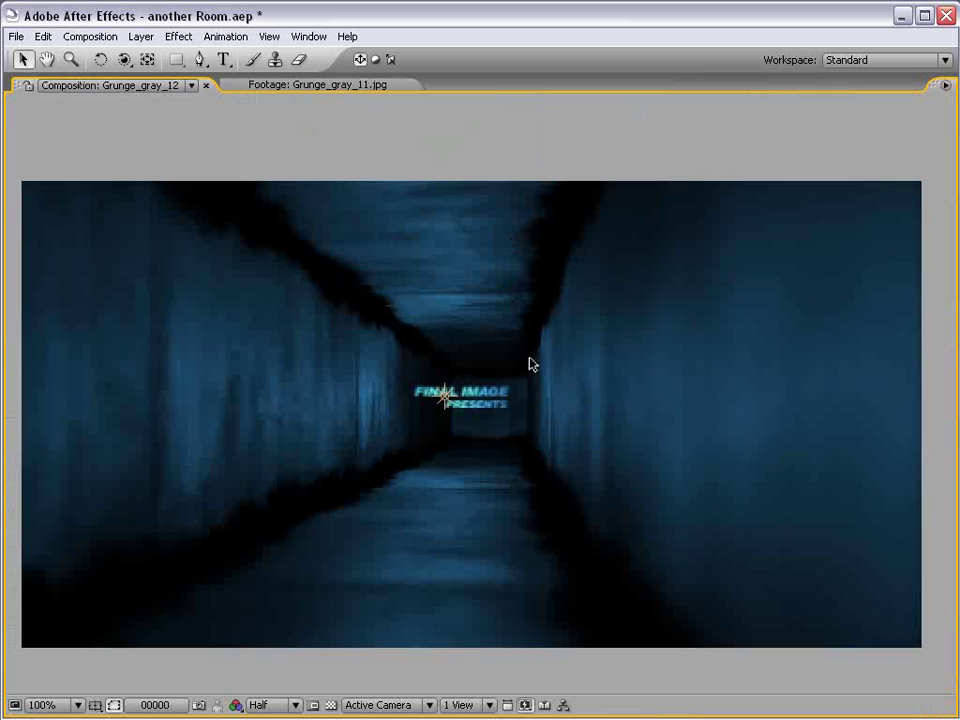
{"action": "left_click", "coordinate": [290, 704]}
{"action": "left_click", "coordinate": [275, 718]}
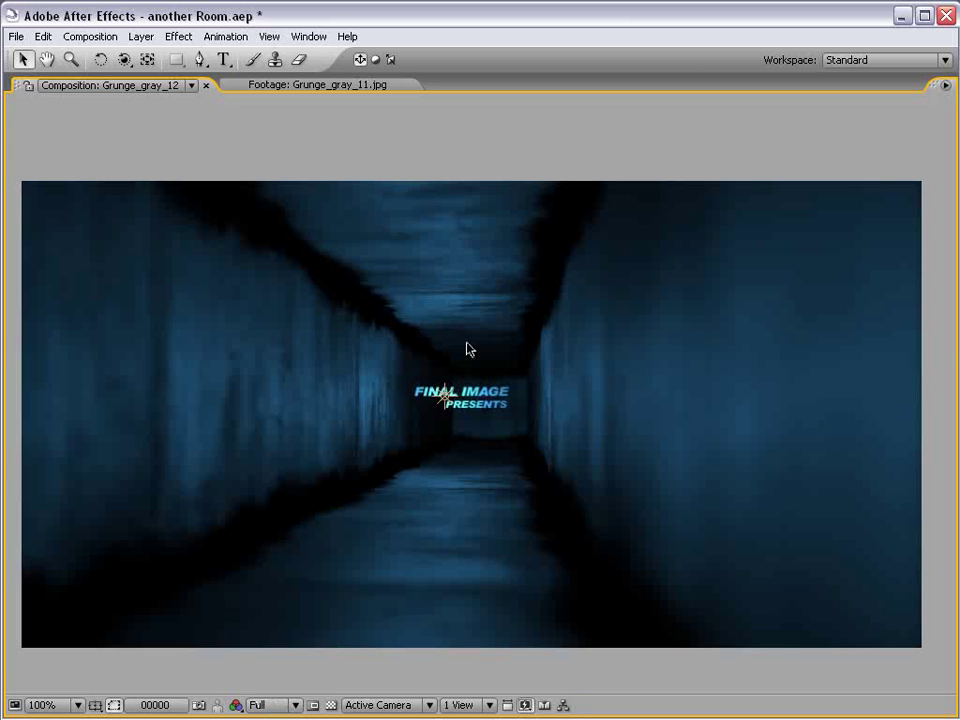
Step: Preview the camera move with depth of field in the enlarged composition view
{"action": "key", "text": "grave"}
{"action": "scroll", "coordinate": [531, 223], "scroll_direction": "down", "scroll_amount": 2}
{"action": "key", "text": "grave"}
{"action": "scroll", "coordinate": [540, 302], "scroll_direction": "up", "scroll_amount": 2}
{"action": "key", "text": "space"}
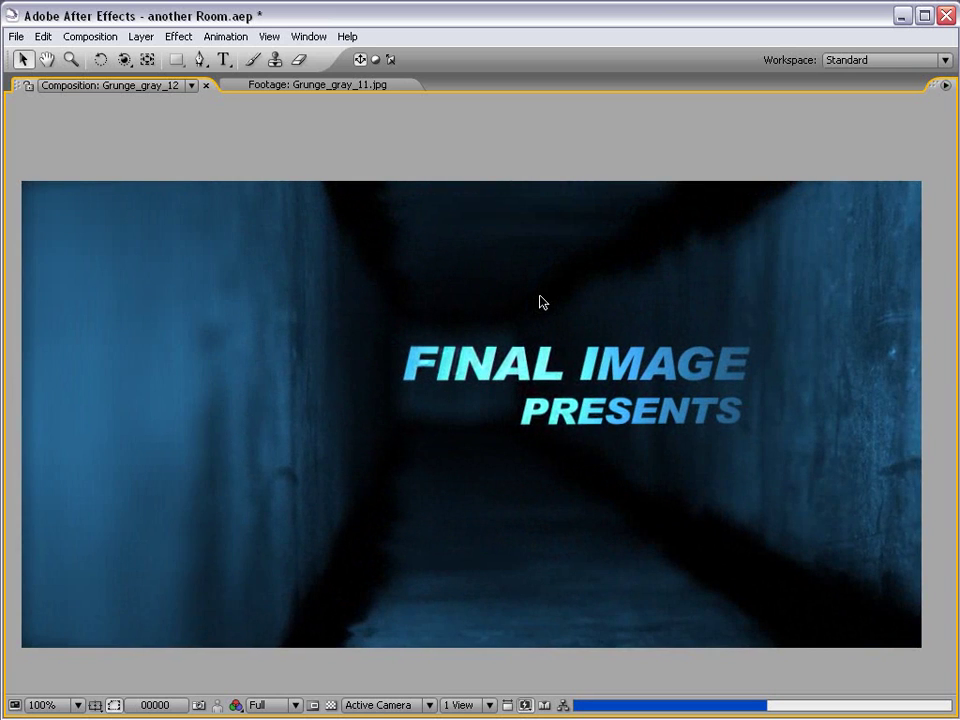
{"action": "key", "text": "grave"}
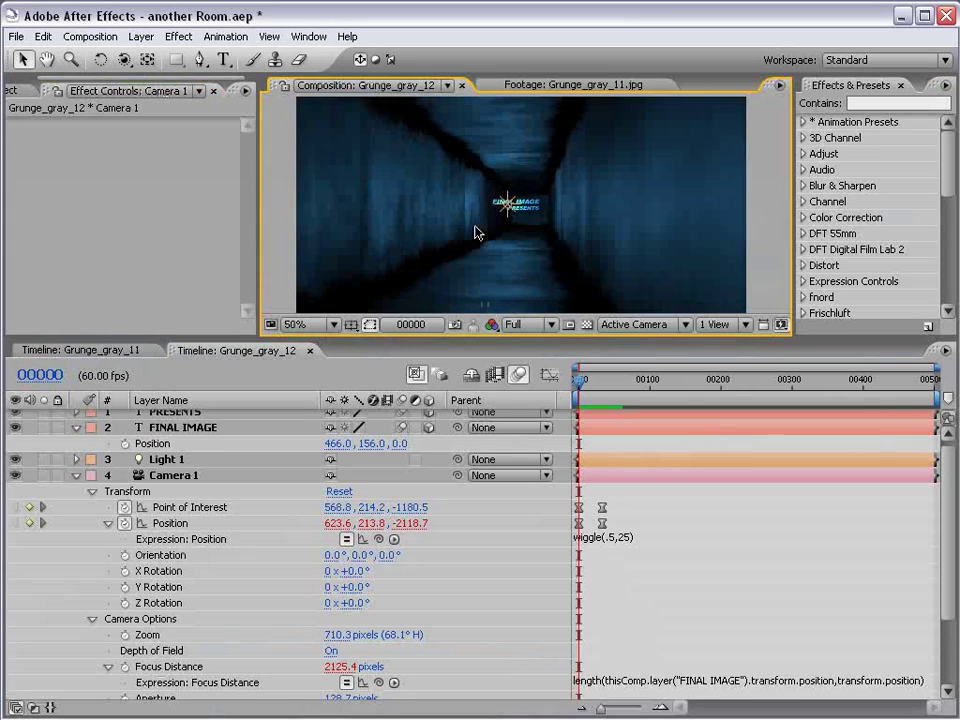
Step: Edit the wiggle expression on Camera 1's Position, setting its amount to 35 and its frequency to .75
{"action": "left_click", "coordinate": [633, 538]}
{"action": "key", "text": "BackSpace"}
{"action": "key", "text": "BackSpace"}
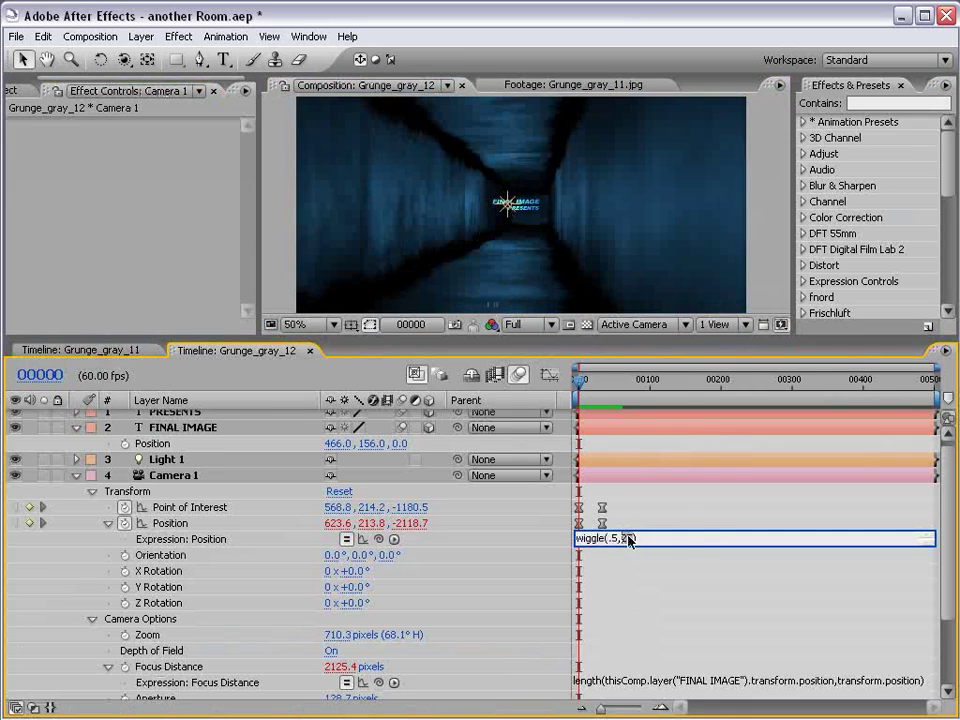
{"action": "type", "text": "35"}
{"action": "key", "text": "Left"}
{"action": "key", "text": "BackSpace"}
{"action": "type", "text": "75"}
{"action": "left_click", "coordinate": [641, 528]}
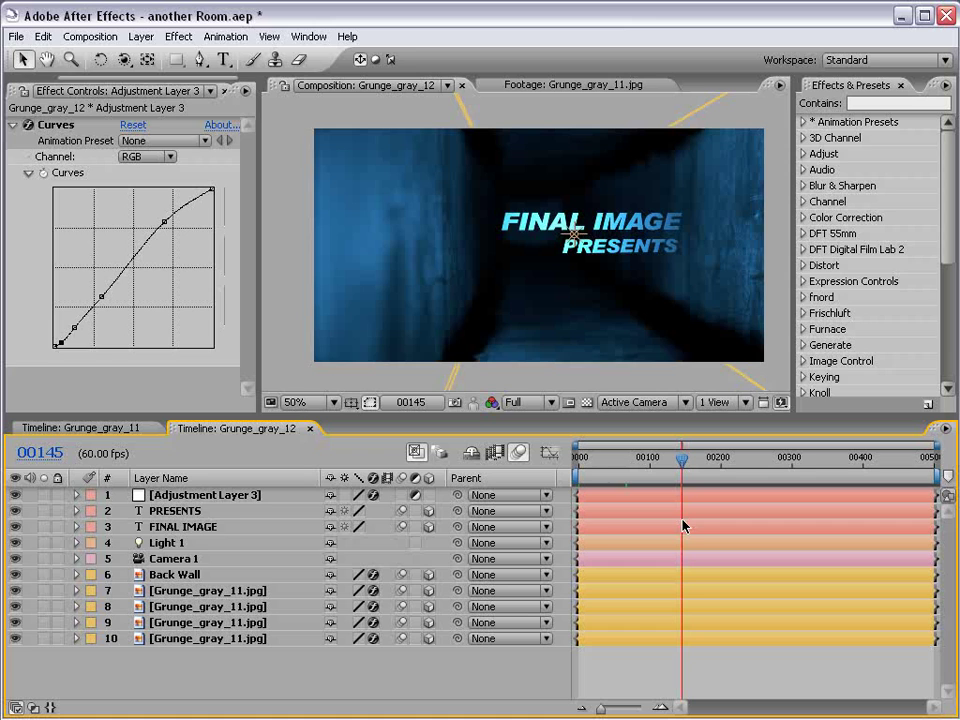
Step: Switch to the Grunge_gray_11 composition, enlarge its view and activate the Track Z Camera tool
{"action": "left_click", "coordinate": [658, 668]}
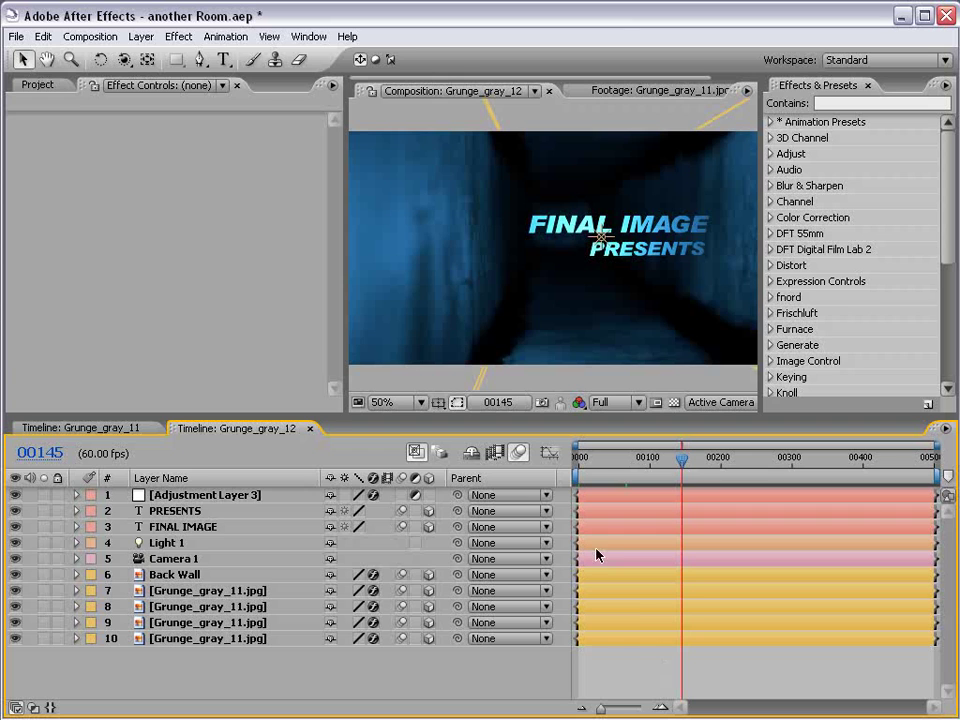
{"action": "left_click", "coordinate": [115, 428]}
{"action": "key", "text": "grave"}
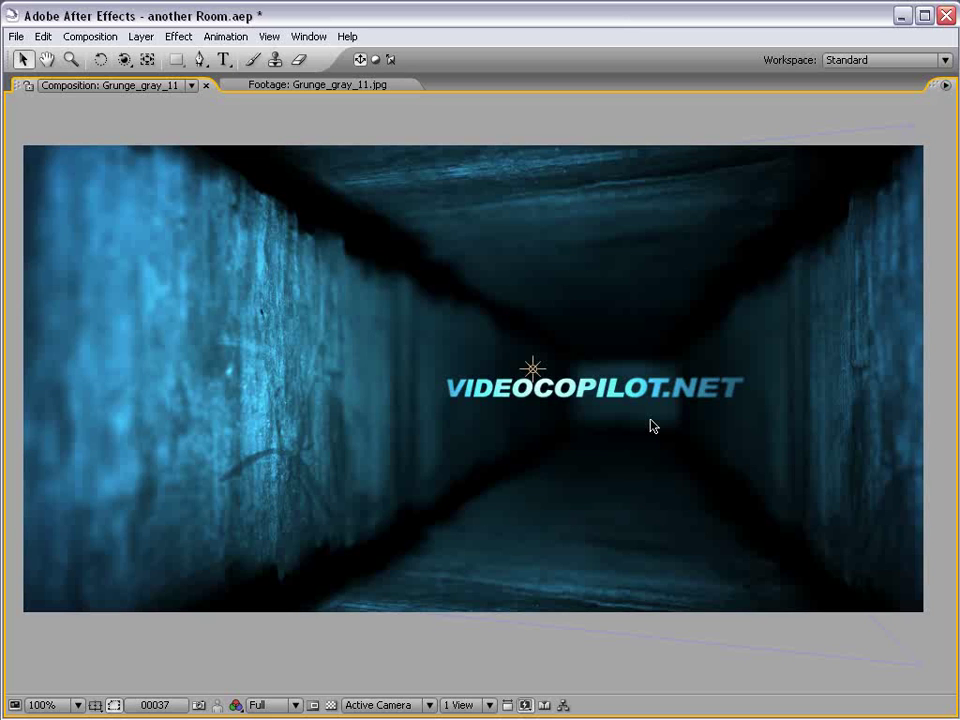
{"action": "key", "text": "c"}
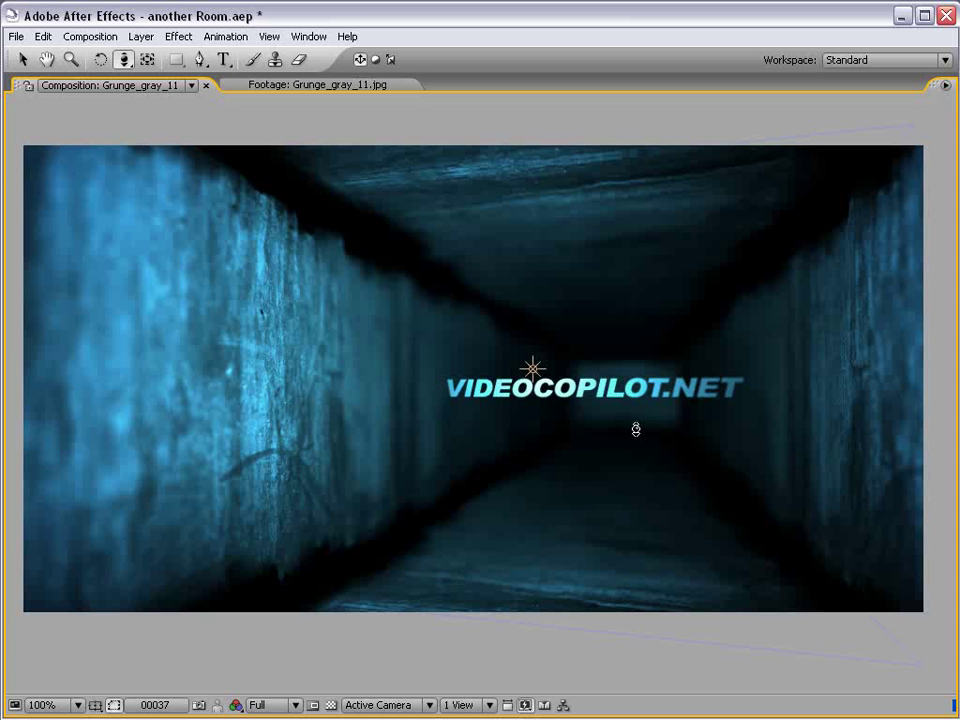